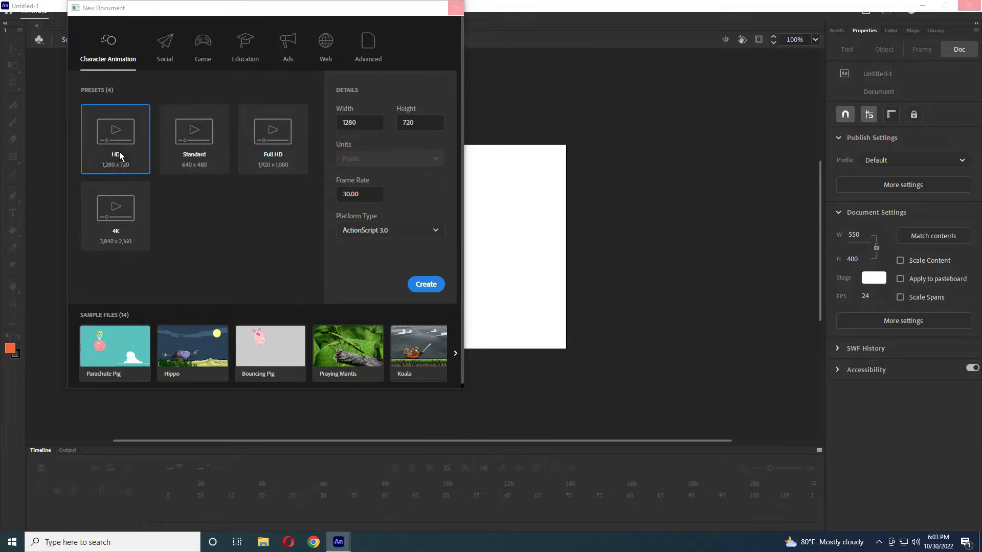
Step: Create a new HD 1280 × 720 document and import hqdefault.jpg to the stage
{"action": "double_click", "coordinate": [118, 151]}
{"action": "left_click", "coordinate": [69, 9]}
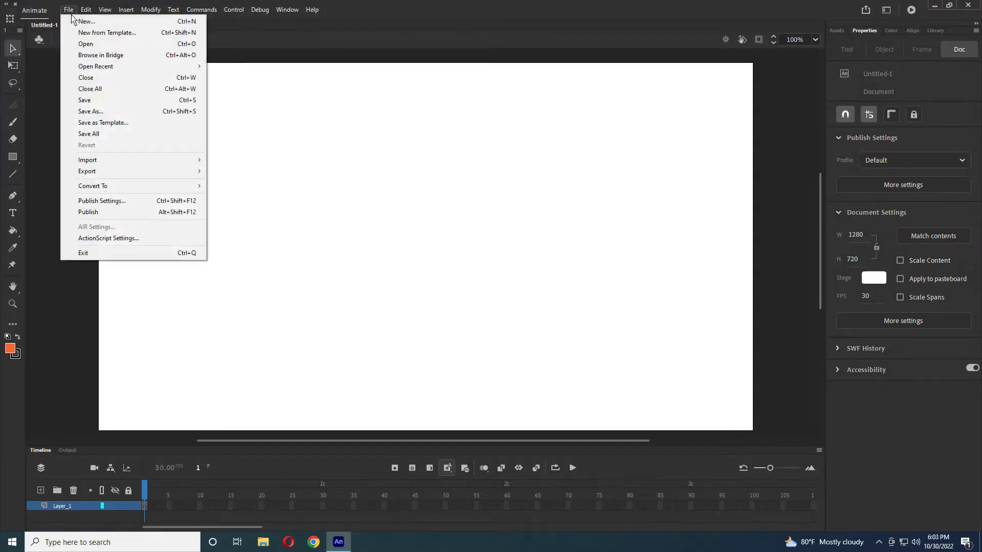
{"action": "mouse_move", "coordinate": [153, 160]}
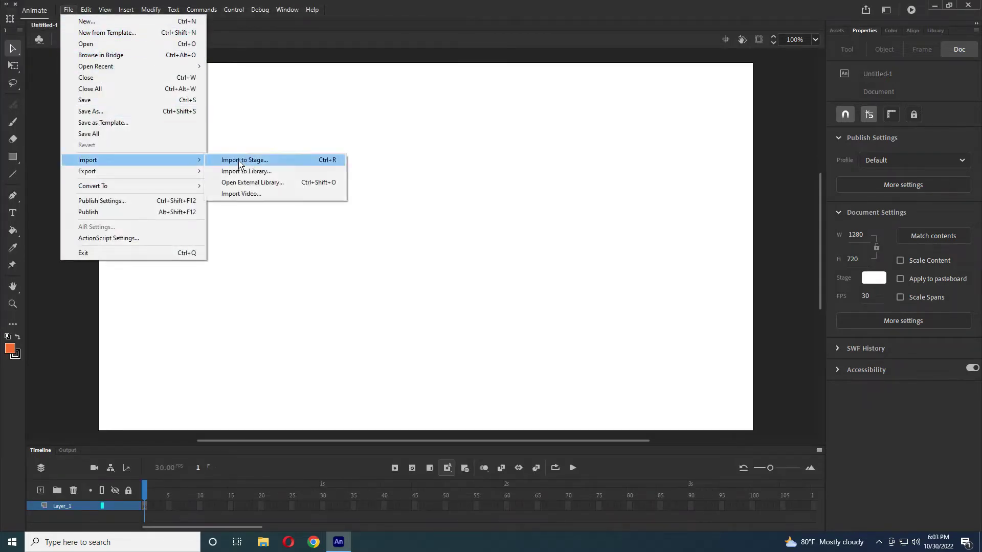
{"action": "left_click", "coordinate": [240, 160]}
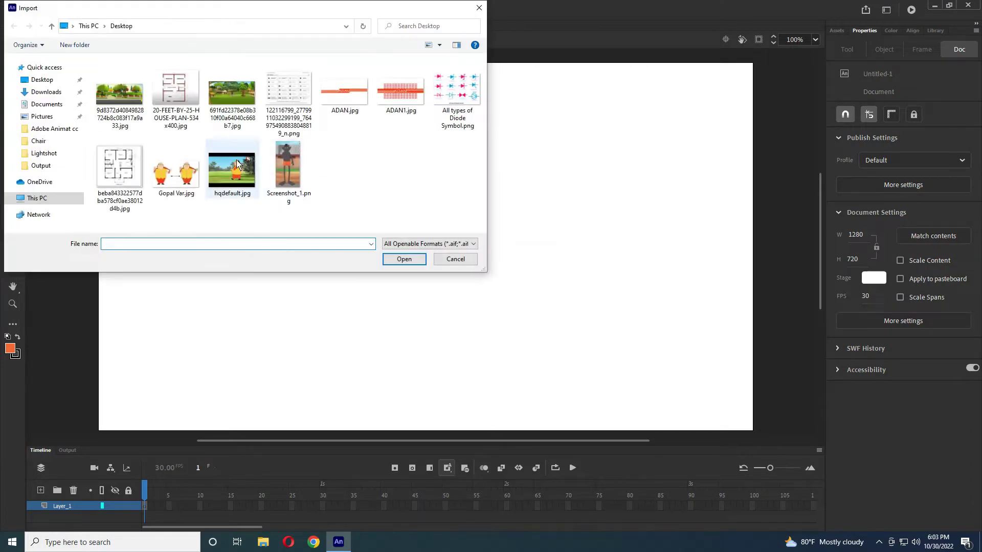
{"action": "double_click", "coordinate": [236, 163]}
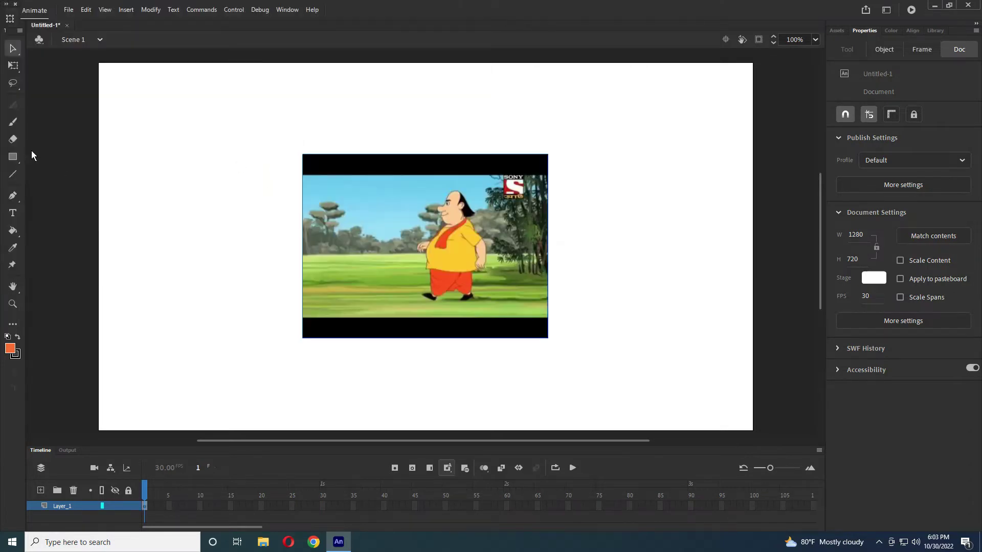
Step: Enlarge the imported picture to about 1133 × 850 px and lock its layer beneath a new layer
{"action": "key", "text": "q"}
{"action": "left_click_drag", "start_coordinate": [549, 339], "coordinate": [723, 457]}
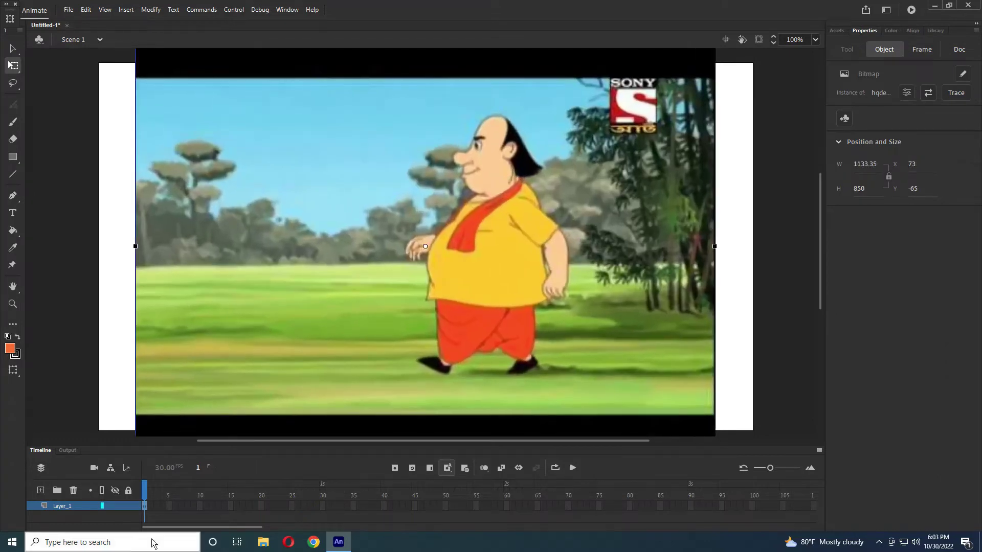
{"action": "left_click", "coordinate": [127, 507]}
{"action": "left_click", "coordinate": [41, 489]}
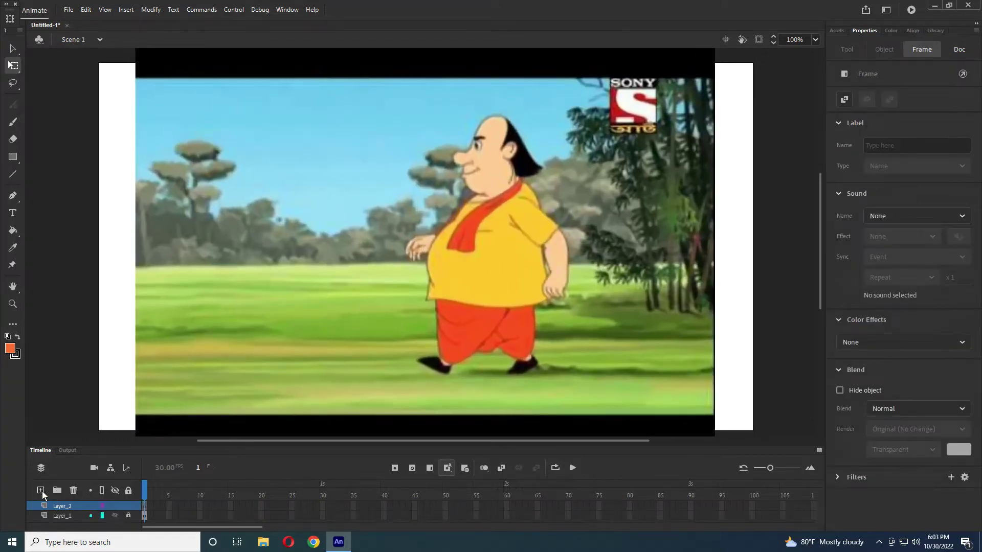
Step: Trace the character's nose, brow and forehead up to the top of the head with the Pen tool
{"action": "left_click", "coordinate": [581, 248]}
{"action": "scroll", "coordinate": [537, 267], "scroll_direction": "up", "scroll_amount": 2}
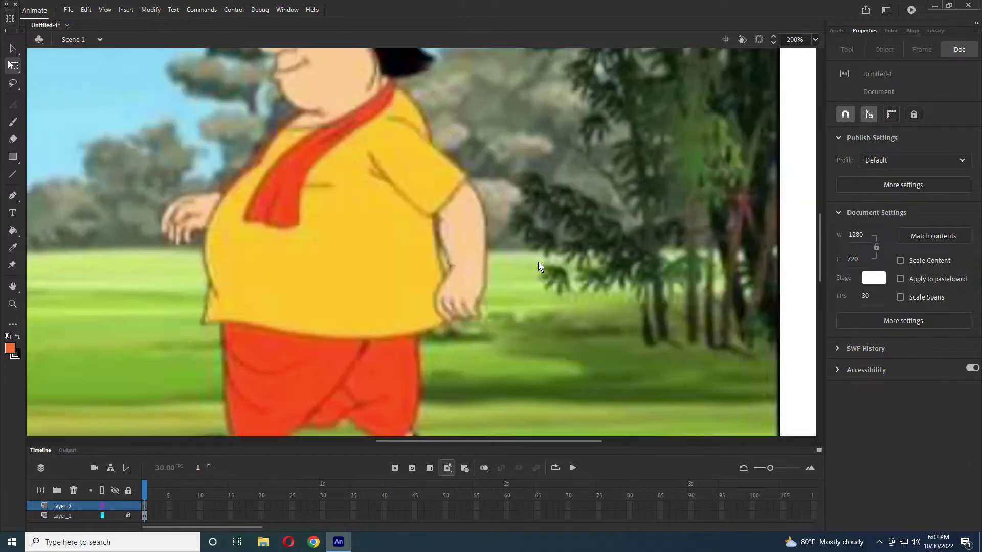
{"action": "scroll", "coordinate": [416, 267], "scroll_direction": "up", "scroll_amount": 3}
{"action": "left_click_drag", "start_coordinate": [390, 174], "coordinate": [440, 325]}
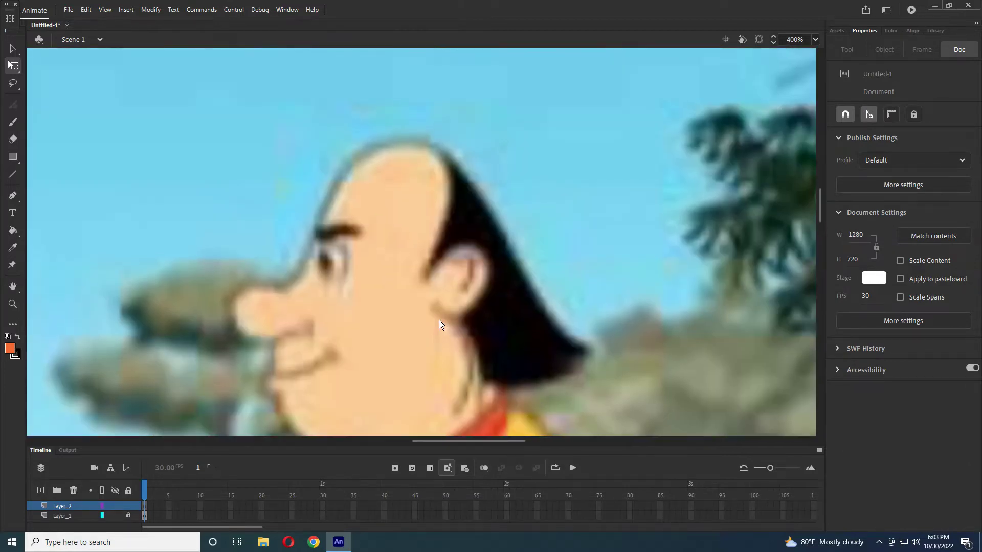
{"action": "left_click", "coordinate": [13, 196]}
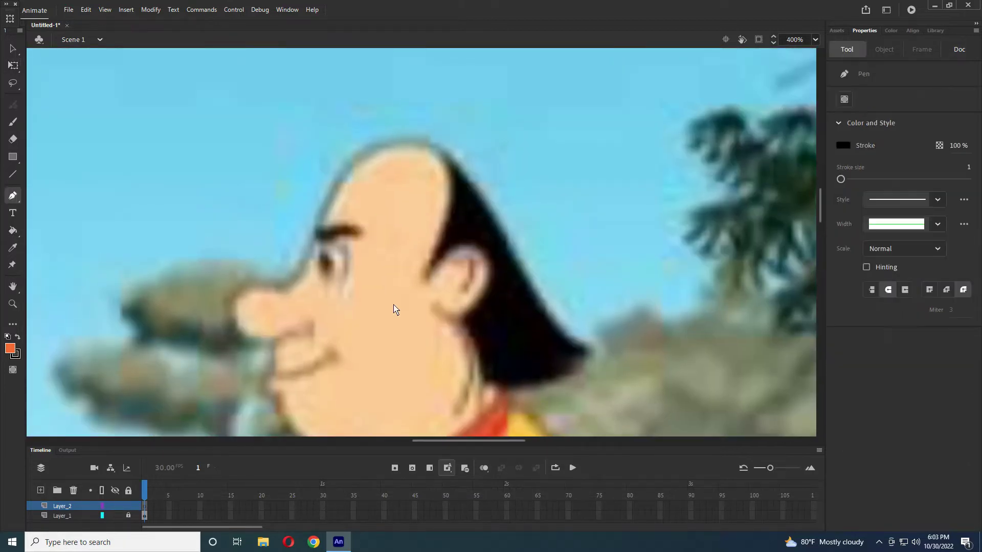
{"action": "scroll", "coordinate": [394, 307], "scroll_direction": "down", "scroll_amount": 3}
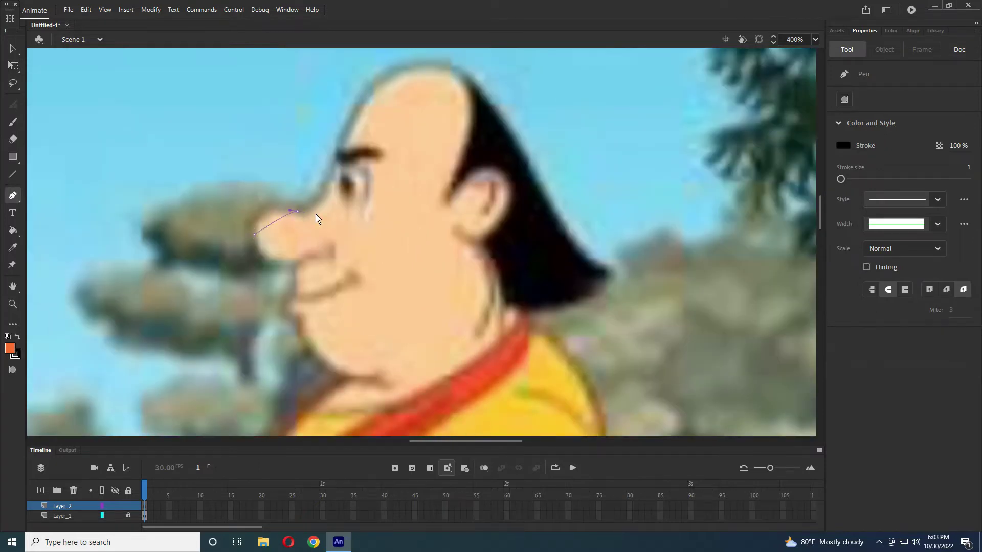
{"action": "mouse_move", "coordinate": [297, 211]}
{"action": "left_mouse_down"}
{"action": "mouse_move", "coordinate": [353, 223]}
{"action": "mouse_move", "coordinate": [318, 215]}
{"action": "left_mouse_up"}
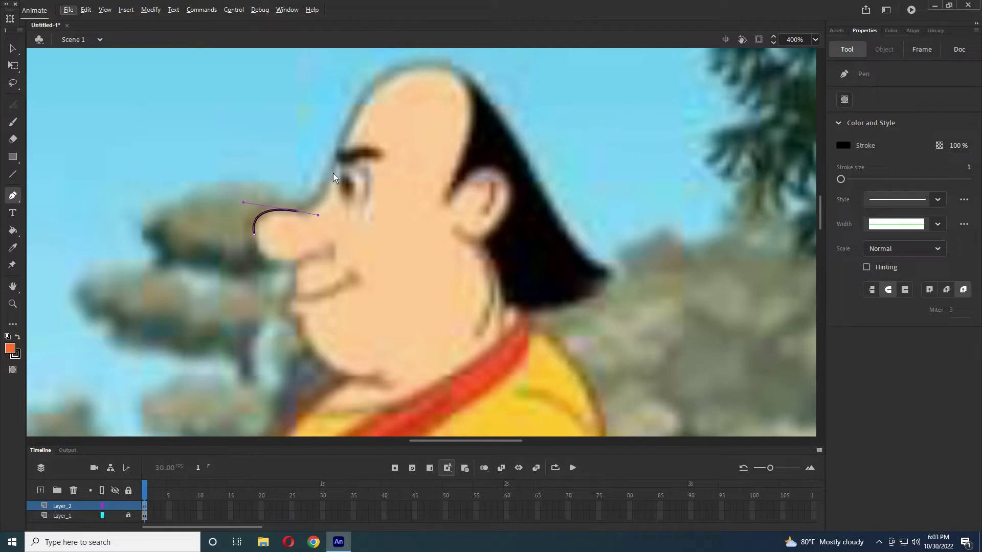
{"action": "left_click", "coordinate": [337, 151]}
{"action": "left_click_drag", "start_coordinate": [409, 69], "coordinate": [470, 47]}
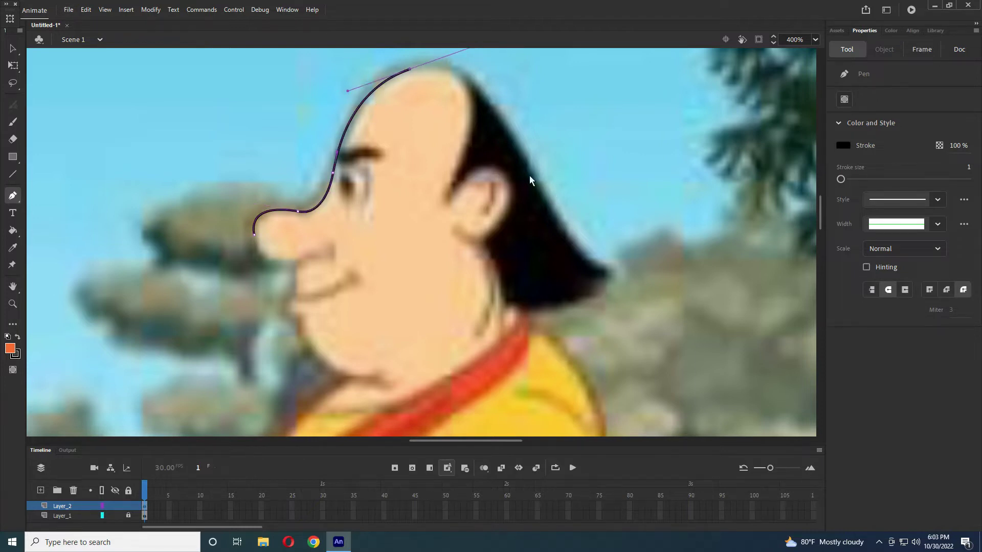
Step: Continue the outline down the back of the head, around the hair tip and along the hair's lower edge
{"action": "left_click_drag", "start_coordinate": [529, 168], "coordinate": [542, 198]}
{"action": "left_click_drag", "start_coordinate": [615, 277], "coordinate": [551, 313]}
{"action": "key", "text": "ctrl+z"}
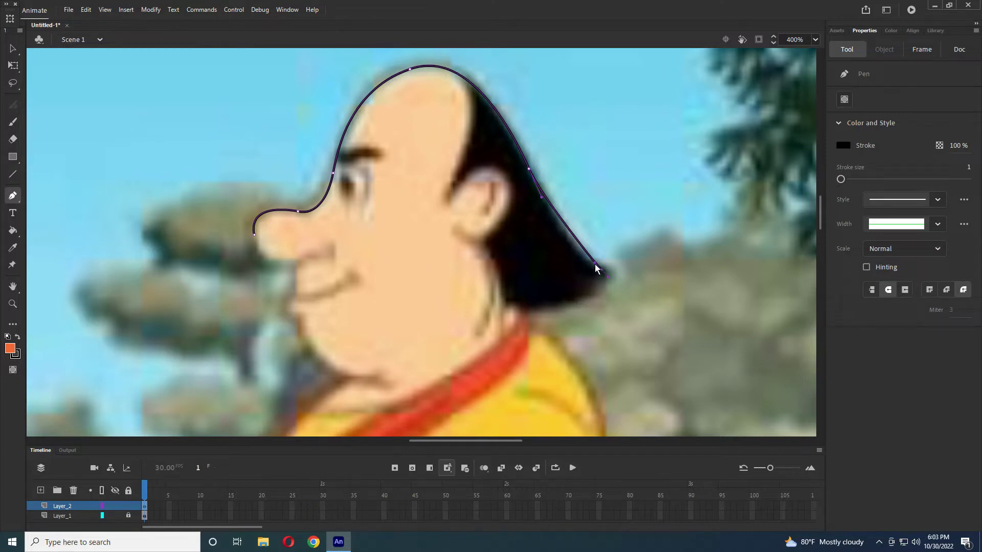
{"action": "left_click_drag", "start_coordinate": [595, 263], "coordinate": [574, 260]}
{"action": "left_click_drag", "start_coordinate": [550, 314], "coordinate": [550, 314]}
Step: Continue the outline from the hair along the back of the shoulder and the sleeve to the sleeve's edge
{"action": "left_click_drag", "start_coordinate": [565, 350], "coordinate": [465, 175]}
{"action": "left_click_drag", "start_coordinate": [503, 268], "coordinate": [503, 340]}
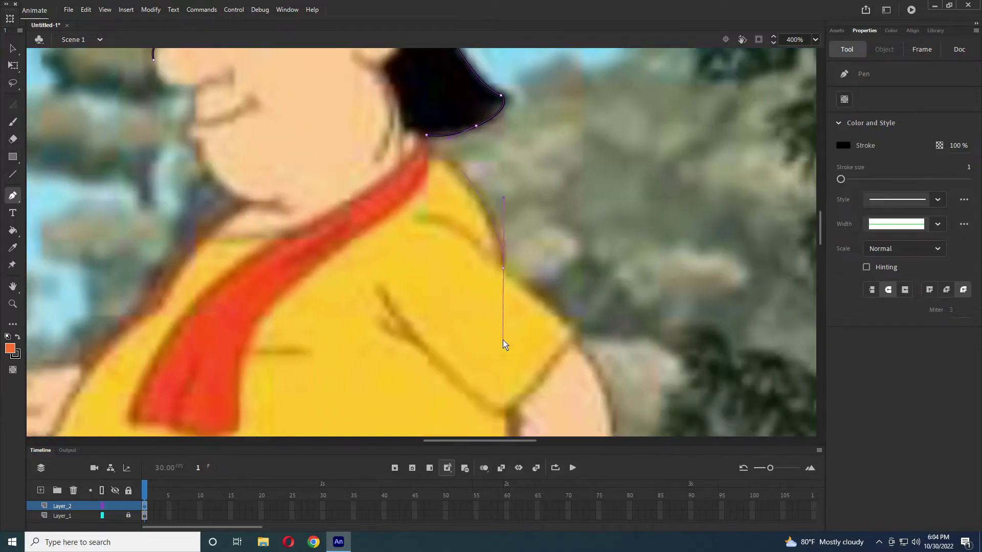
{"action": "left_click", "coordinate": [544, 309]}
{"action": "mouse_move", "coordinate": [579, 342]}
{"action": "left_mouse_down"}
{"action": "mouse_move", "coordinate": [566, 375]}
{"action": "mouse_move", "coordinate": [514, 155]}
{"action": "mouse_move", "coordinate": [490, 117]}
{"action": "left_mouse_up"}
{"action": "left_click", "coordinate": [596, 367]}
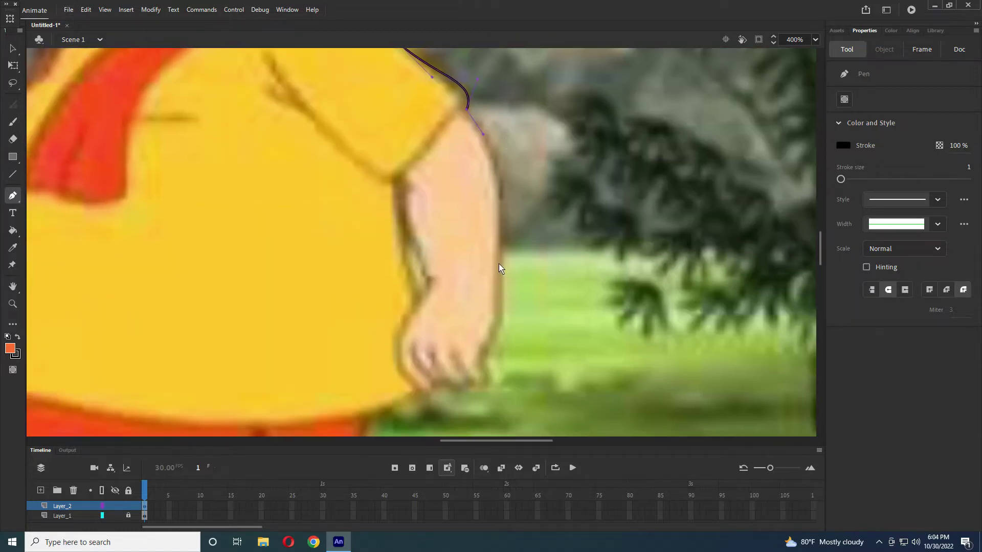
Step: Trace the outer edge of the near arm and the rounded fingertips of the hand
{"action": "left_click_drag", "start_coordinate": [498, 262], "coordinate": [490, 336]}
{"action": "left_click", "coordinate": [495, 301]}
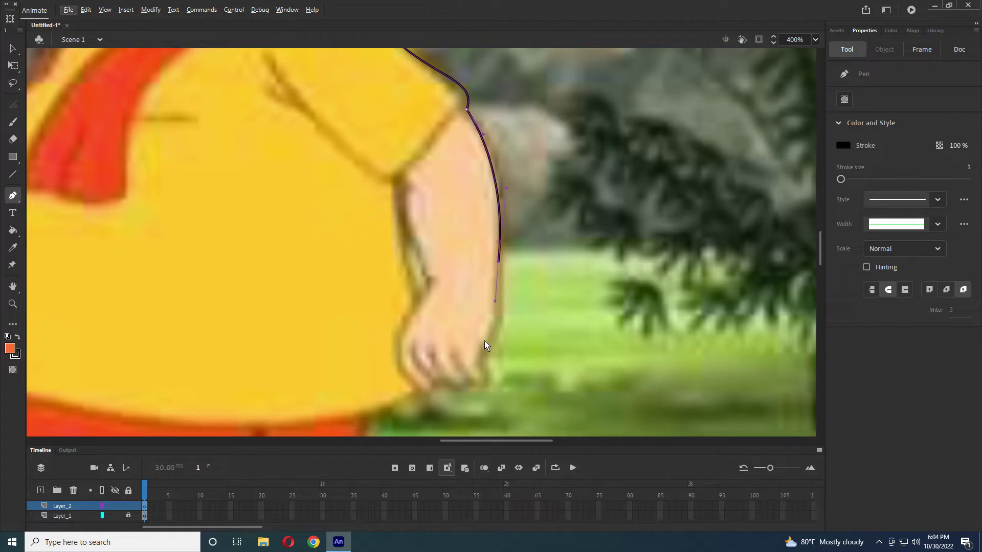
{"action": "mouse_move", "coordinate": [483, 346]}
{"action": "left_mouse_down"}
{"action": "mouse_move", "coordinate": [464, 374]}
{"action": "mouse_move", "coordinate": [488, 384]}
{"action": "mouse_move", "coordinate": [448, 386]}
{"action": "left_mouse_up"}
{"action": "left_click_drag", "start_coordinate": [446, 385], "coordinate": [398, 371]}
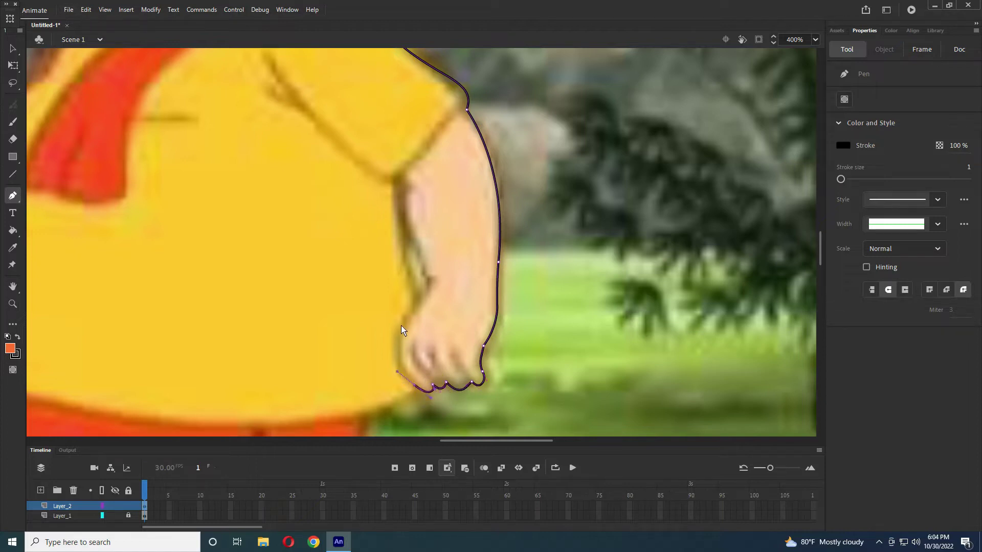
Step: Trace the inner side of the hand and arm, outline the gap beside the shirt, and end the path
{"action": "left_click_drag", "start_coordinate": [405, 323], "coordinate": [423, 311]}
{"action": "left_click", "coordinate": [430, 279]}
{"action": "mouse_move", "coordinate": [407, 175]}
{"action": "left_mouse_down"}
{"action": "mouse_move", "coordinate": [415, 149]}
{"action": "mouse_move", "coordinate": [400, 174]}
{"action": "left_mouse_up"}
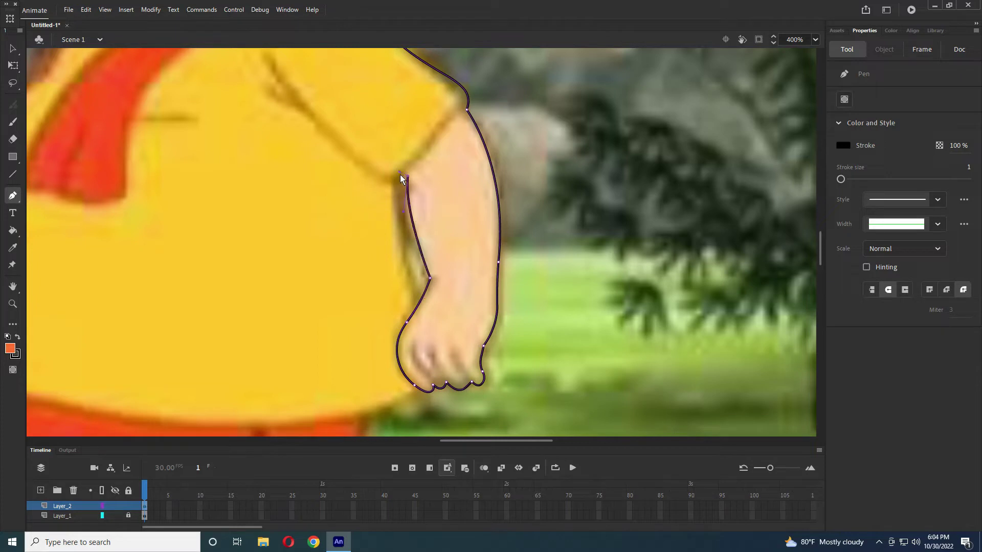
{"action": "left_click_drag", "start_coordinate": [391, 222], "coordinate": [405, 266]}
{"action": "left_click", "coordinate": [413, 300]}
{"action": "scroll", "coordinate": [404, 204], "scroll_direction": "down", "scroll_amount": 4}
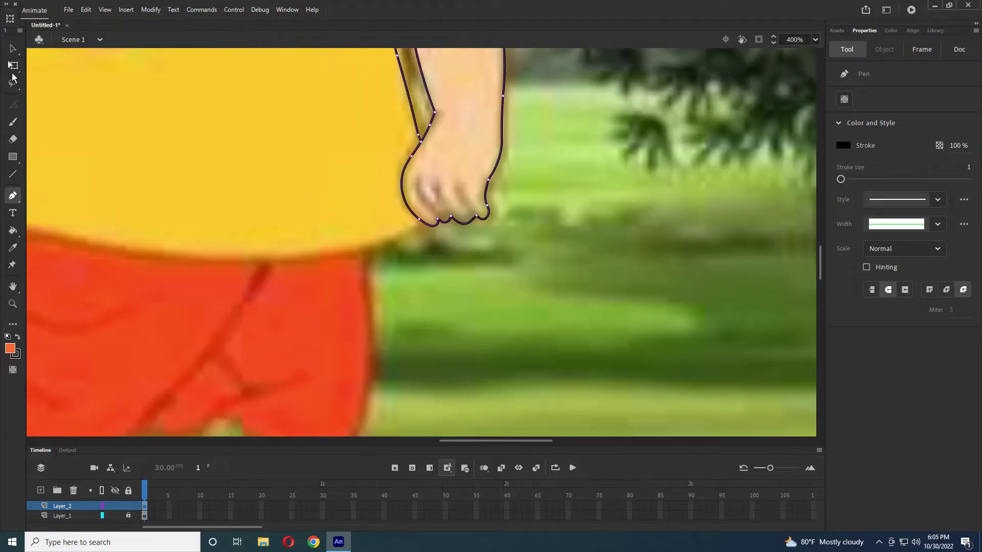
{"action": "left_click", "coordinate": [13, 49]}
Step: Start a new Pen path at the shirt hem below the hand and trace the back of the trousers to the ankle
{"action": "key", "text": "p"}
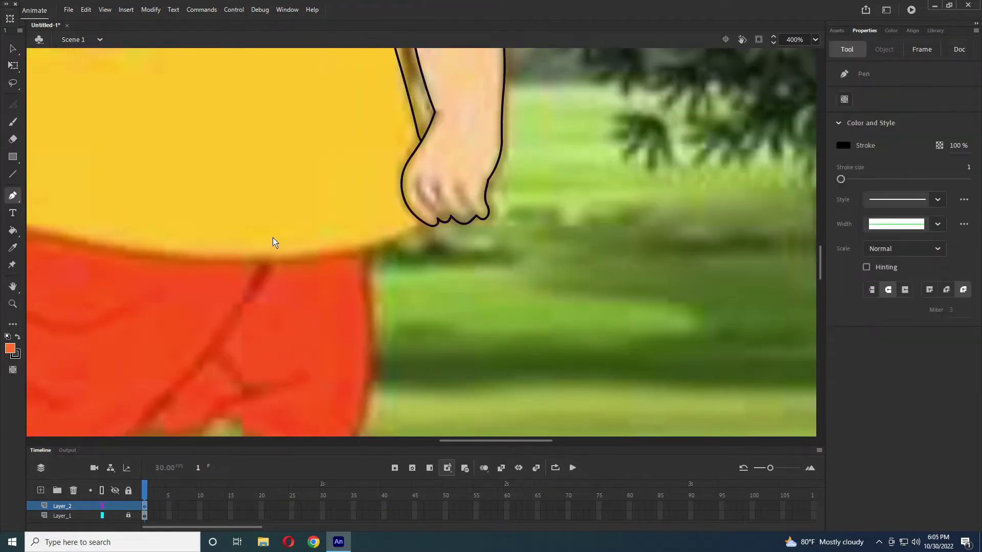
{"action": "left_click", "coordinate": [402, 231]}
{"action": "left_click_drag", "start_coordinate": [444, 235], "coordinate": [548, 316]}
{"action": "left_click", "coordinate": [504, 318]}
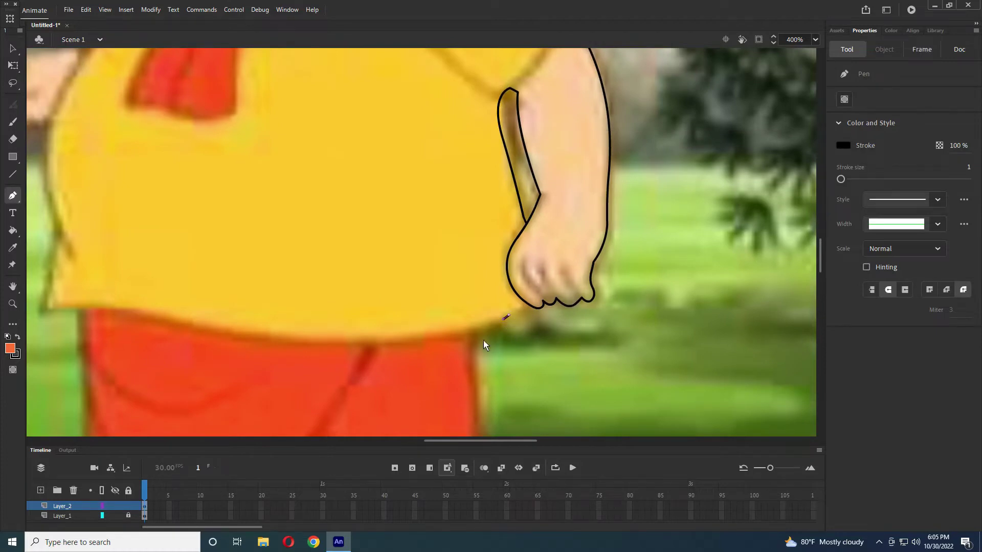
{"action": "left_click_drag", "start_coordinate": [474, 369], "coordinate": [468, 351]}
{"action": "scroll", "coordinate": [446, 219], "scroll_direction": "down", "scroll_amount": 5}
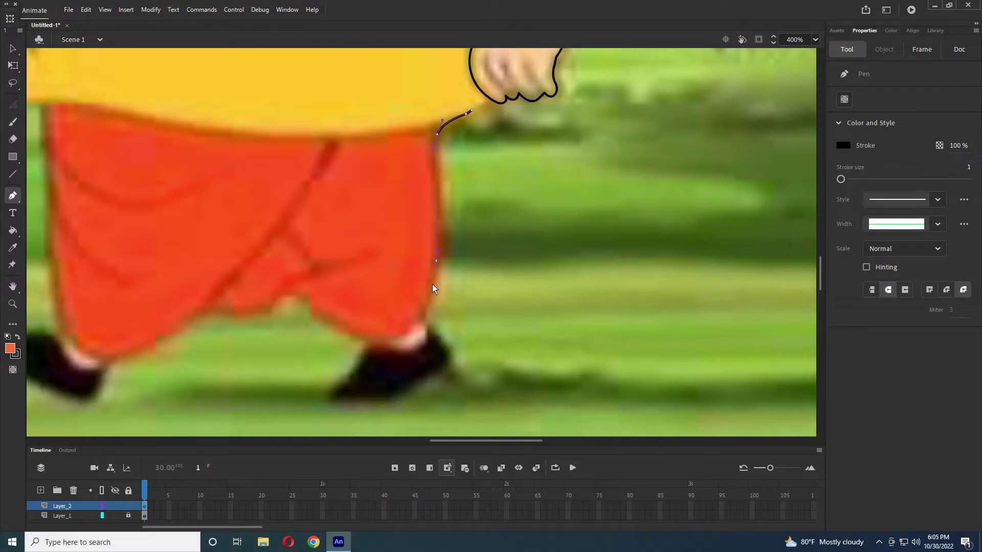
{"action": "left_click", "coordinate": [424, 318]}
Step: Trace around the rear shoe and along the trousers' lower edge to the front ankle
{"action": "left_click_drag", "start_coordinate": [442, 369], "coordinate": [427, 391]}
{"action": "mouse_move", "coordinate": [377, 425]}
{"action": "left_mouse_down"}
{"action": "mouse_move", "coordinate": [361, 431]}
{"action": "mouse_move", "coordinate": [350, 410]}
{"action": "mouse_move", "coordinate": [364, 425]}
{"action": "left_mouse_up"}
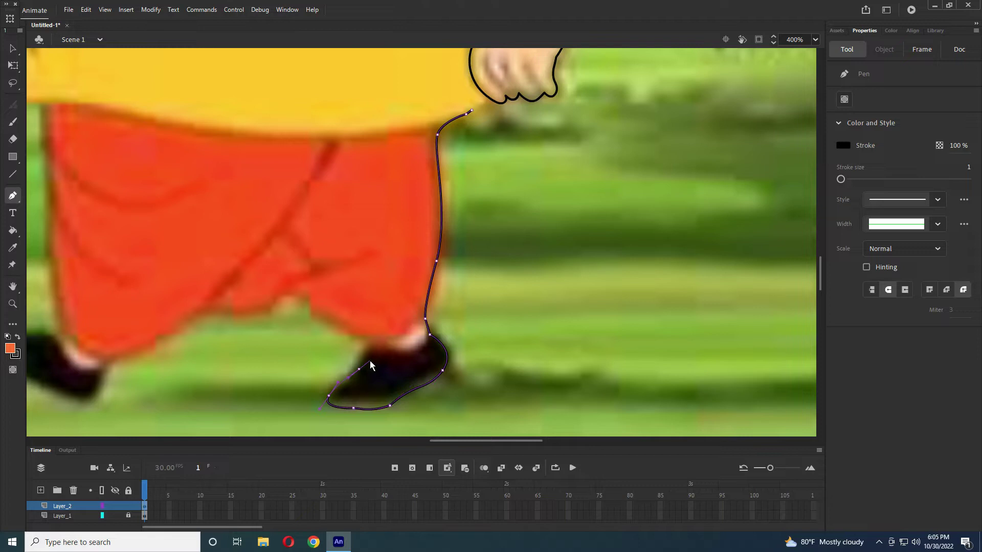
{"action": "left_click_drag", "start_coordinate": [370, 351], "coordinate": [381, 348]}
{"action": "left_click_drag", "start_coordinate": [264, 308], "coordinate": [233, 327]}
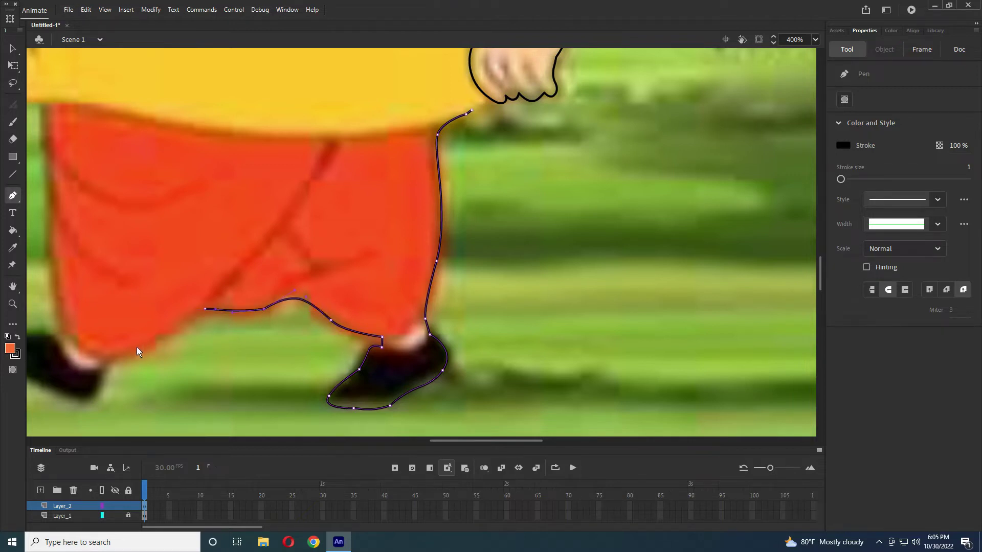
{"action": "left_click", "coordinate": [103, 363]}
Step: Trace around the front shoe from heel to toe and back to the ankle
{"action": "left_click_drag", "start_coordinate": [115, 391], "coordinate": [317, 297]}
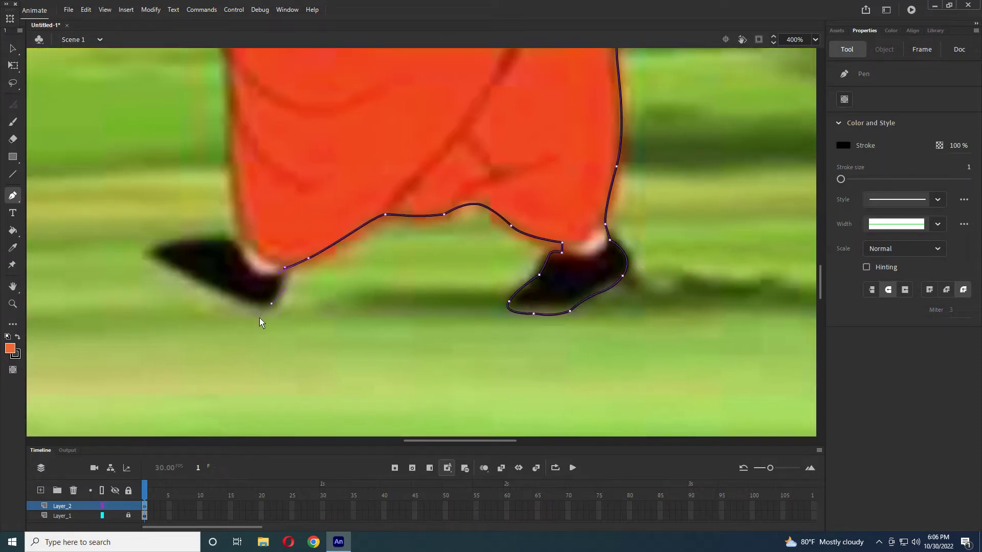
{"action": "left_click_drag", "start_coordinate": [213, 286], "coordinate": [181, 242]}
{"action": "left_click", "coordinate": [169, 265]}
{"action": "left_click", "coordinate": [236, 241]}
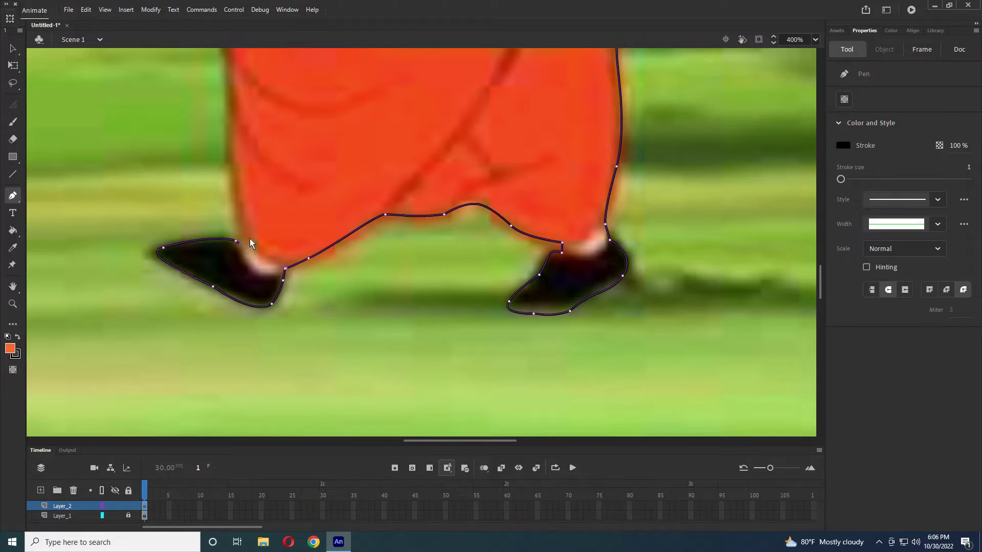
Step: Trace the front edge of the trousers up to the shirt and out to the hem's front corner
{"action": "scroll", "coordinate": [275, 301], "scroll_direction": "up", "scroll_amount": 3}
{"action": "left_click_drag", "start_coordinate": [274, 246], "coordinate": [274, 220]}
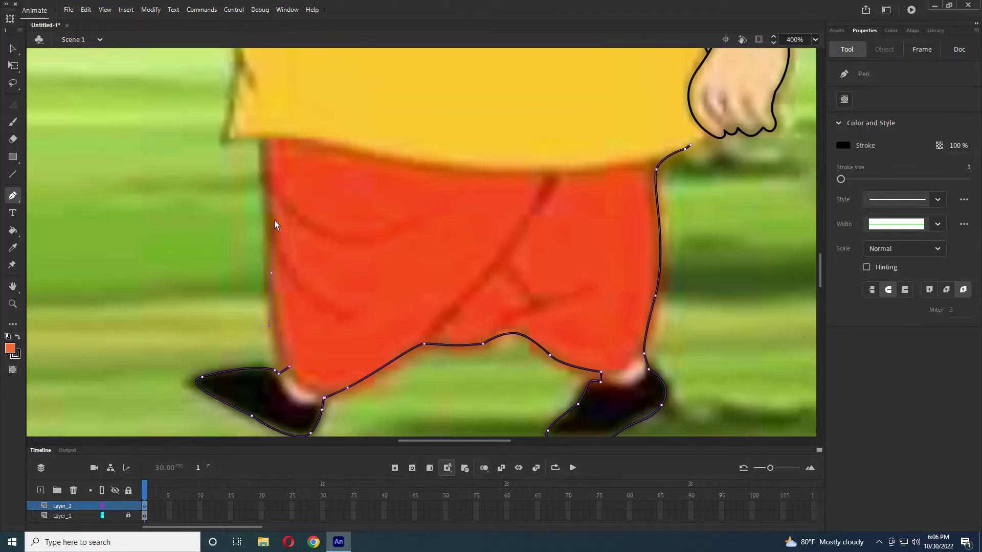
{"action": "left_click_drag", "start_coordinate": [265, 130], "coordinate": [233, 141]}
{"action": "left_click", "coordinate": [223, 142]}
Step: Trace the front of the shirt from the hem corner around the belly and up the chest to the collar
{"action": "left_click_drag", "start_coordinate": [317, 79], "coordinate": [336, 264]}
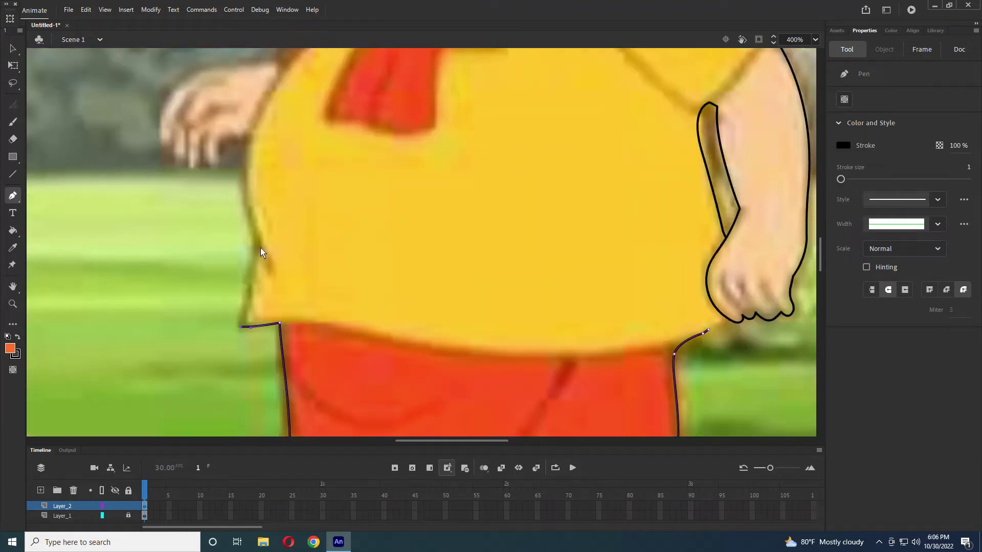
{"action": "left_click_drag", "start_coordinate": [260, 248], "coordinate": [244, 190]}
{"action": "left_click_drag", "start_coordinate": [318, 183], "coordinate": [293, 328]}
{"action": "left_click_drag", "start_coordinate": [272, 197], "coordinate": [366, 79]}
{"action": "scroll", "coordinate": [407, 149], "scroll_direction": "up", "scroll_amount": 3}
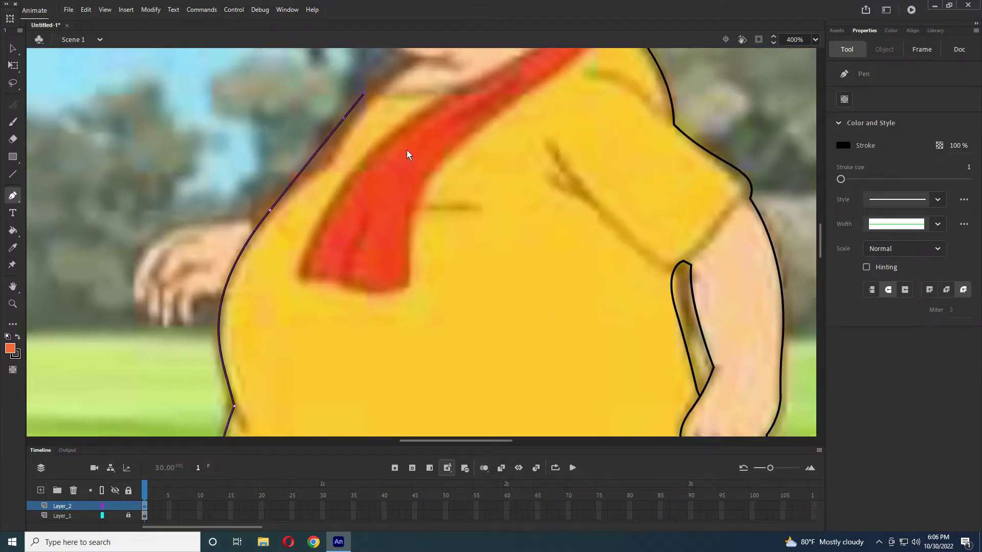
Step: Trace the neck, chin and lips, and join the outline to its starting point at the nose
{"action": "left_click_drag", "start_coordinate": [313, 240], "coordinate": [271, 219]}
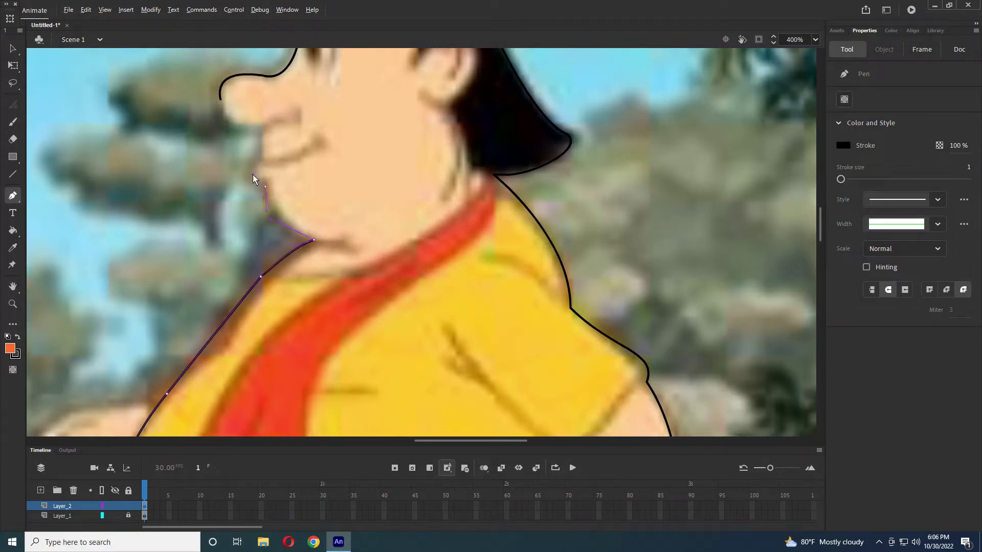
{"action": "left_click_drag", "start_coordinate": [253, 174], "coordinate": [261, 138]}
{"action": "left_click", "coordinate": [261, 141]}
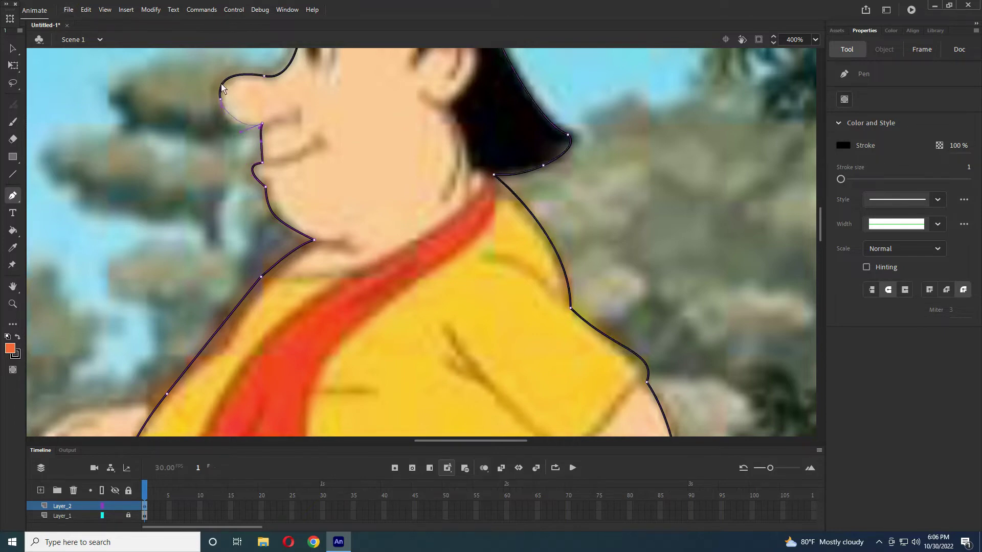
{"action": "left_click_drag", "start_coordinate": [220, 99], "coordinate": [222, 81]}
Step: Close the gap between the shirt hem and the hand with short lines and bend them into shape
{"action": "left_click", "coordinate": [13, 174]}
{"action": "left_click_drag", "start_coordinate": [434, 349], "coordinate": [384, 119]}
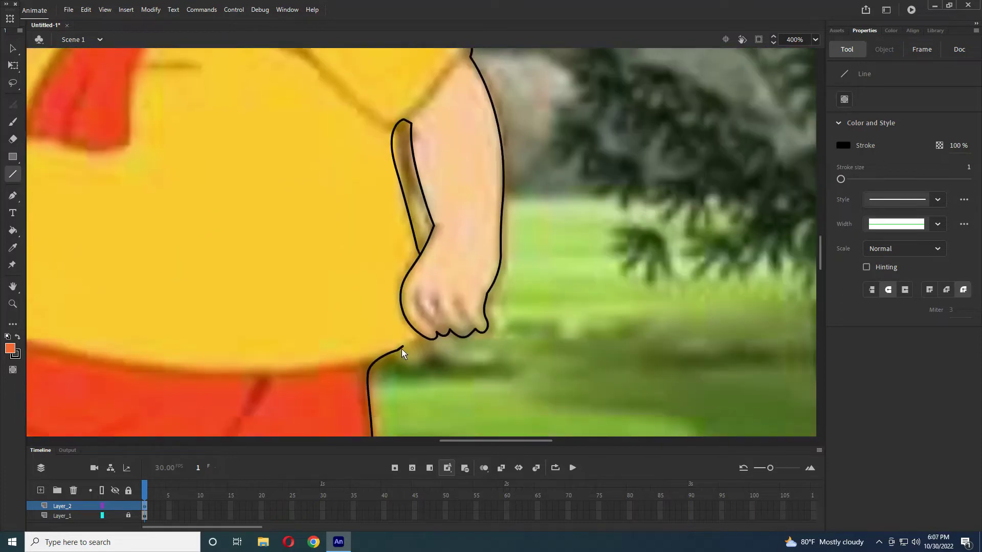
{"action": "left_click_drag", "start_coordinate": [402, 347], "coordinate": [414, 342]}
{"action": "key", "text": "ctrl+z"}
{"action": "left_click", "coordinate": [10, 49]}
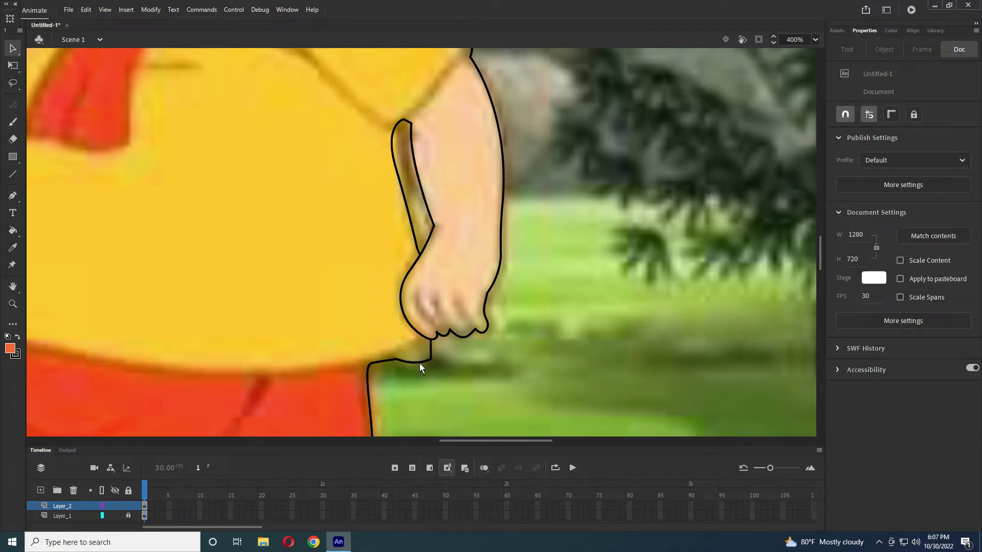
Step: Draw a line along the shirt hem across the top of the trousers and bend it to follow the hem
{"action": "scroll", "coordinate": [356, 300], "scroll_direction": "down", "scroll_amount": 2}
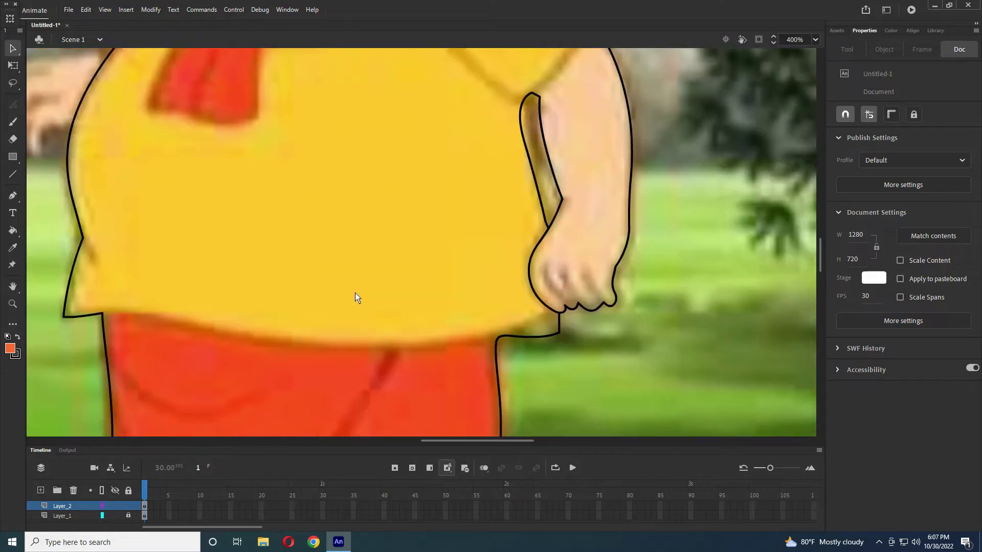
{"action": "left_click", "coordinate": [13, 173]}
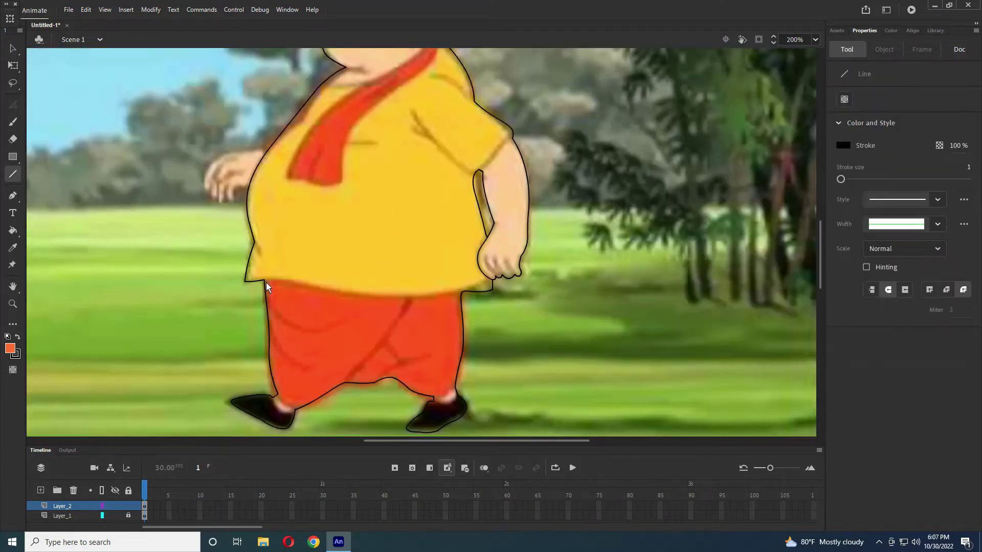
{"action": "left_click_drag", "start_coordinate": [265, 281], "coordinate": [460, 296]}
{"action": "left_click", "coordinate": [13, 48]}
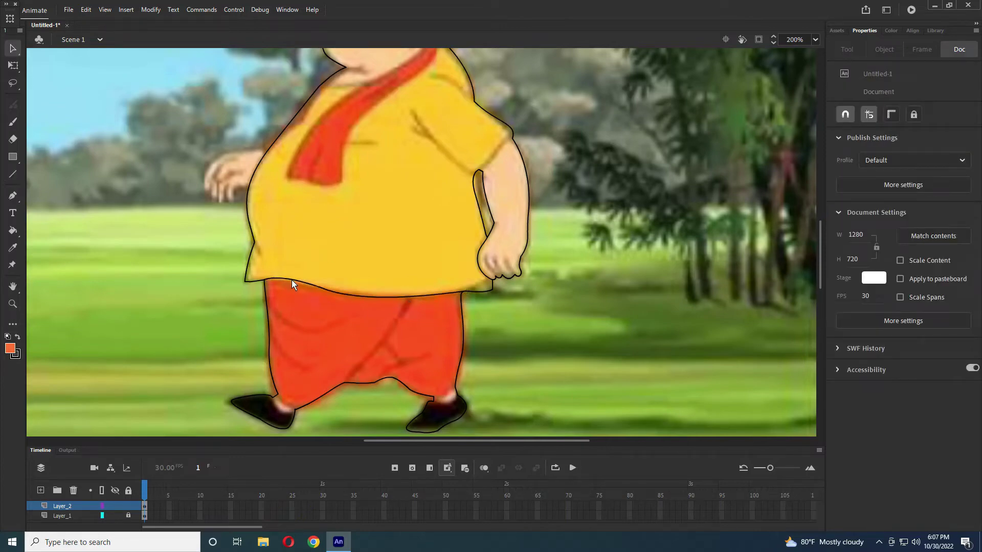
Step: Draw the diagonal overlap line of the trousers from the shirt hem to the crotch and curve it to match the picture
{"action": "scroll", "coordinate": [394, 212], "scroll_direction": "down", "scroll_amount": 2}
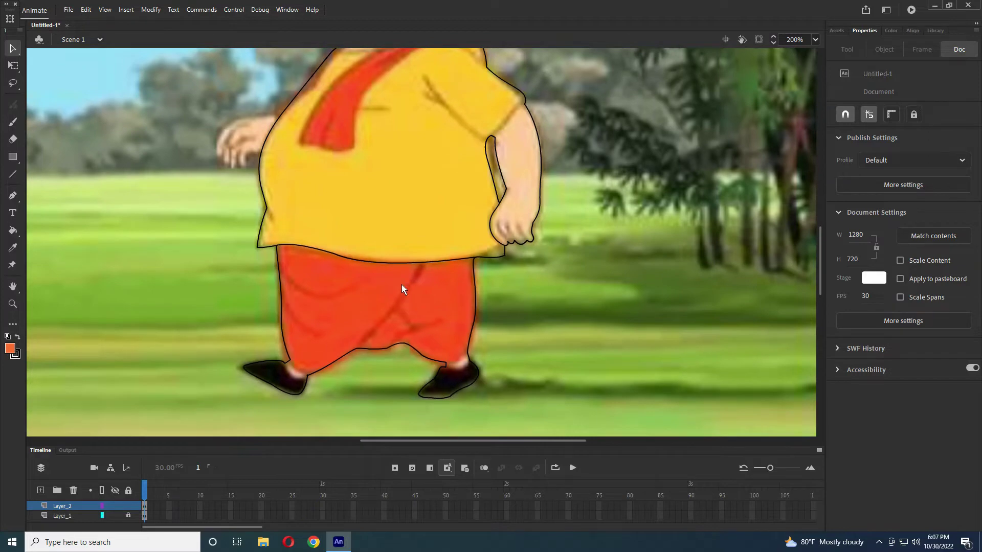
{"action": "key", "text": "ctrl+equal"}
{"action": "left_click", "coordinate": [13, 174]}
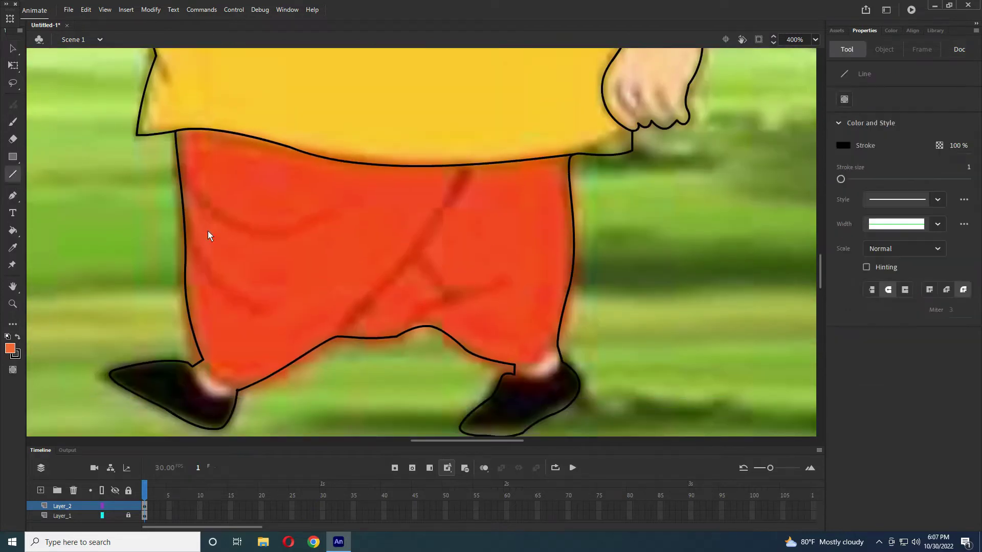
{"action": "left_click_drag", "start_coordinate": [469, 167], "coordinate": [335, 338]}
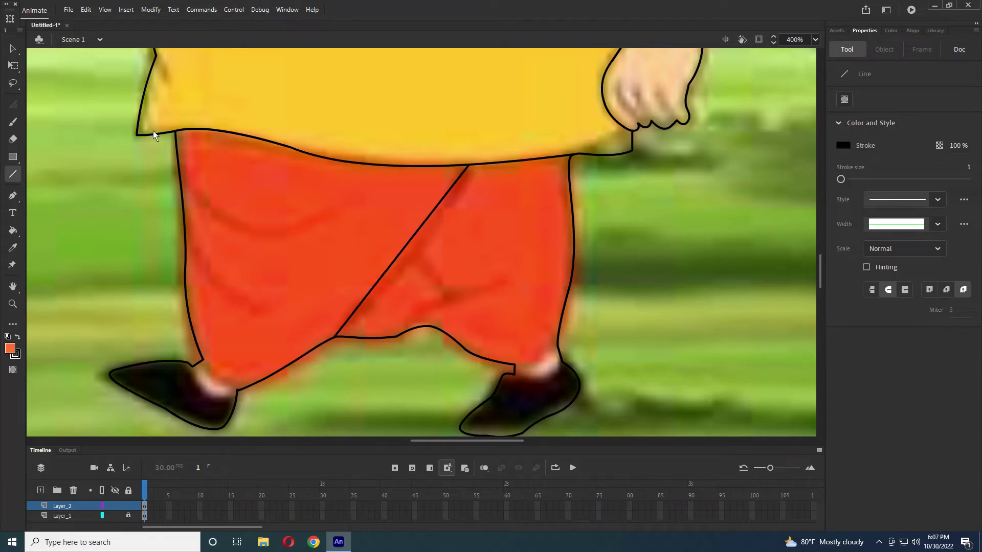
{"action": "key", "text": "v"}
{"action": "left_click_drag", "start_coordinate": [411, 239], "coordinate": [422, 245]}
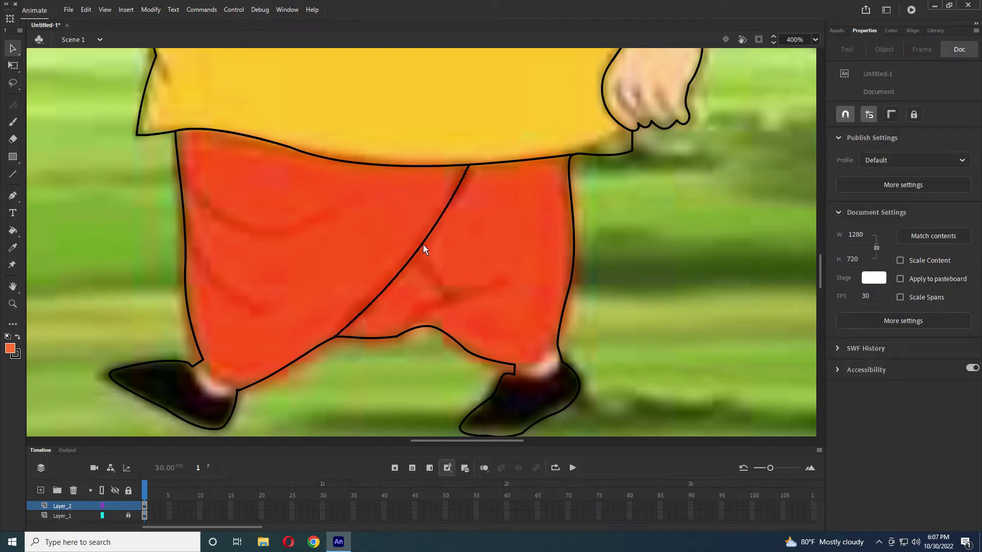
Step: Draw straight lines for the trouser folds, two on the front leg and an angled pair on the back leg
{"action": "left_click", "coordinate": [13, 174]}
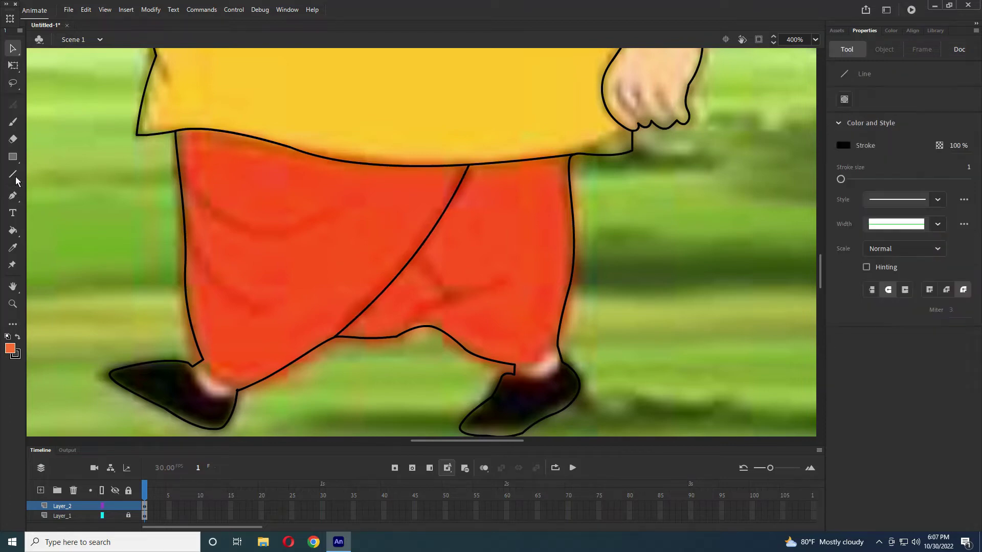
{"action": "left_click_drag", "start_coordinate": [182, 186], "coordinate": [322, 216]}
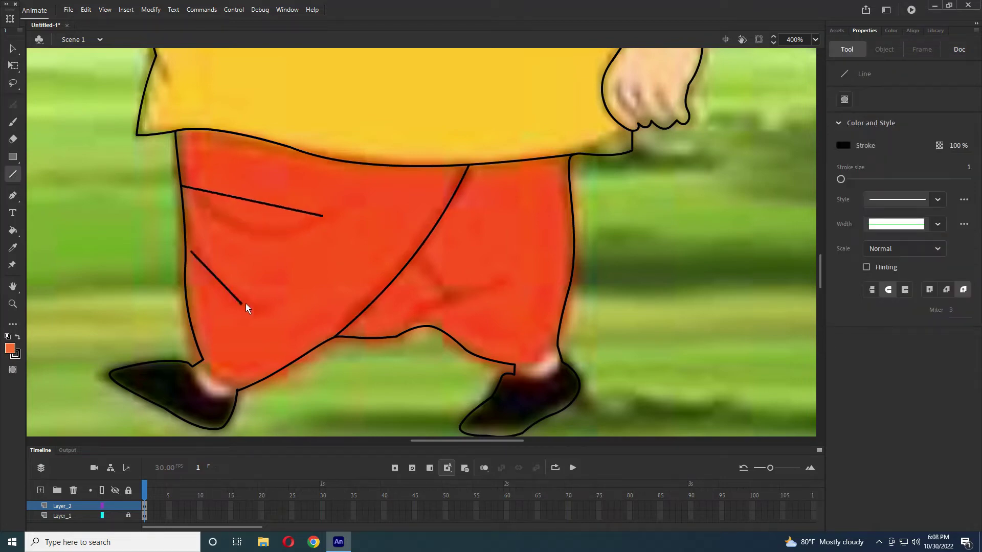
{"action": "left_click_drag", "start_coordinate": [246, 304], "coordinate": [278, 306]}
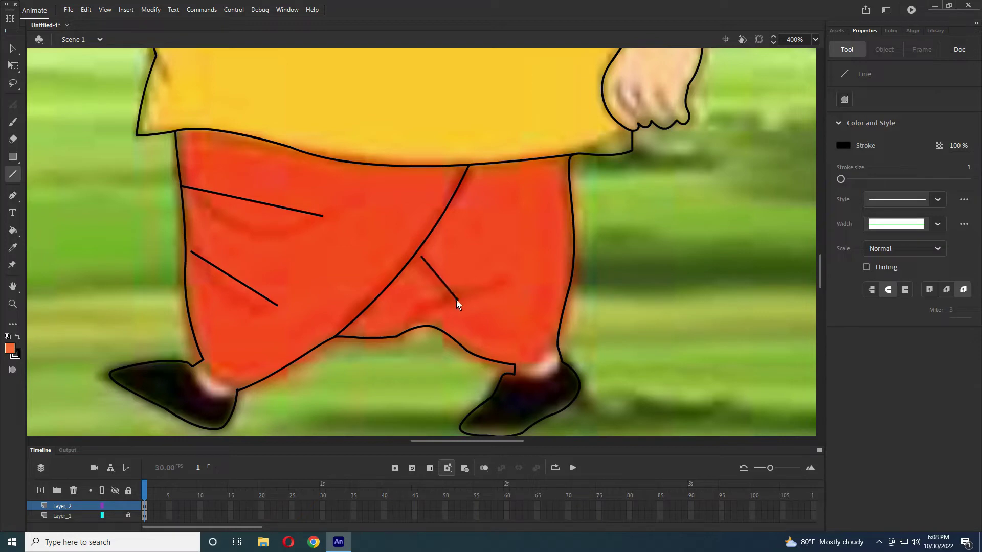
{"action": "left_click_drag", "start_coordinate": [456, 299], "coordinate": [446, 296]}
{"action": "mouse_move", "coordinate": [446, 296]}
{"action": "left_mouse_down"}
{"action": "mouse_move", "coordinate": [510, 292]}
{"action": "mouse_move", "coordinate": [496, 277]}
{"action": "left_mouse_up"}
{"action": "left_click", "coordinate": [13, 48]}
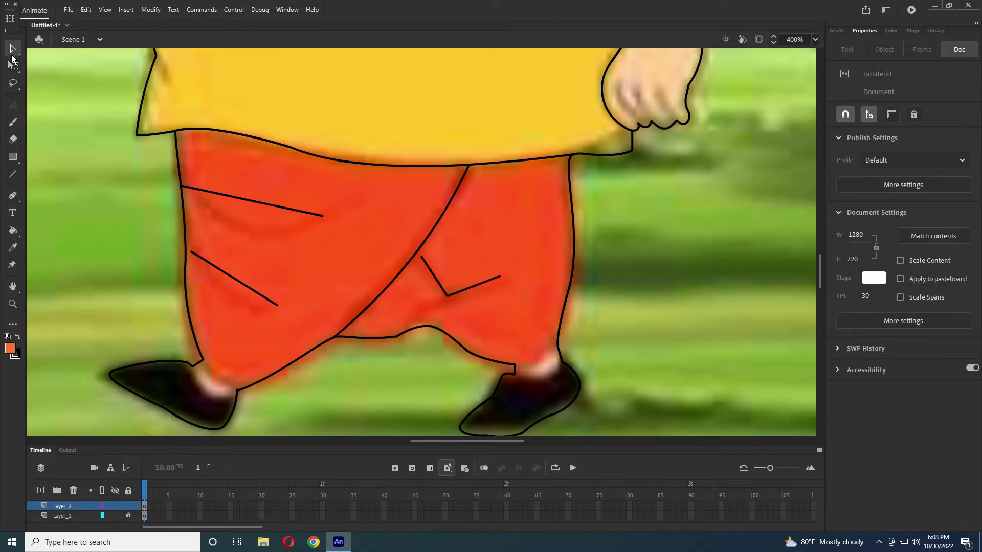
Step: Bend the trouser fold lines into curves and attach the lower front fold to the trouser outline
{"action": "left_click_drag", "start_coordinate": [232, 279], "coordinate": [225, 298]}
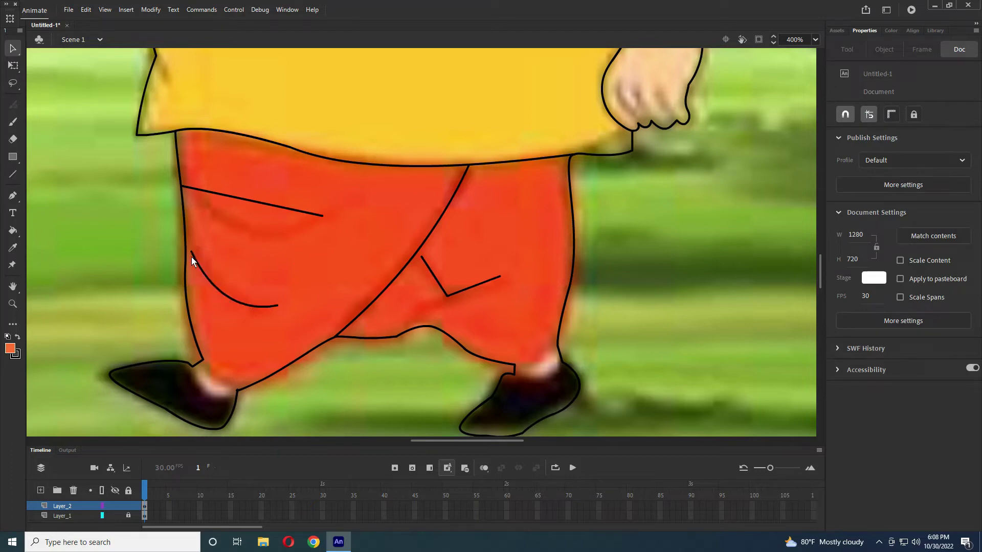
{"action": "left_click_drag", "start_coordinate": [191, 257], "coordinate": [182, 246]}
{"action": "left_click_drag", "start_coordinate": [253, 204], "coordinate": [252, 239]}
{"action": "left_click_drag", "start_coordinate": [484, 304], "coordinate": [459, 294]}
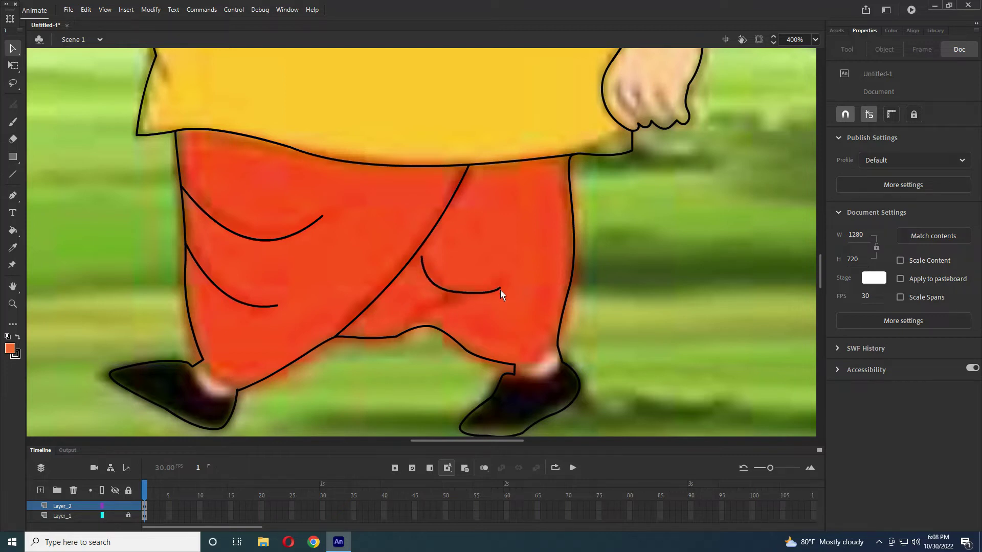
Step: Draw the trouser cuff and shoe opening lines at both ankles and bend them into curves
{"action": "left_click", "coordinate": [14, 175]}
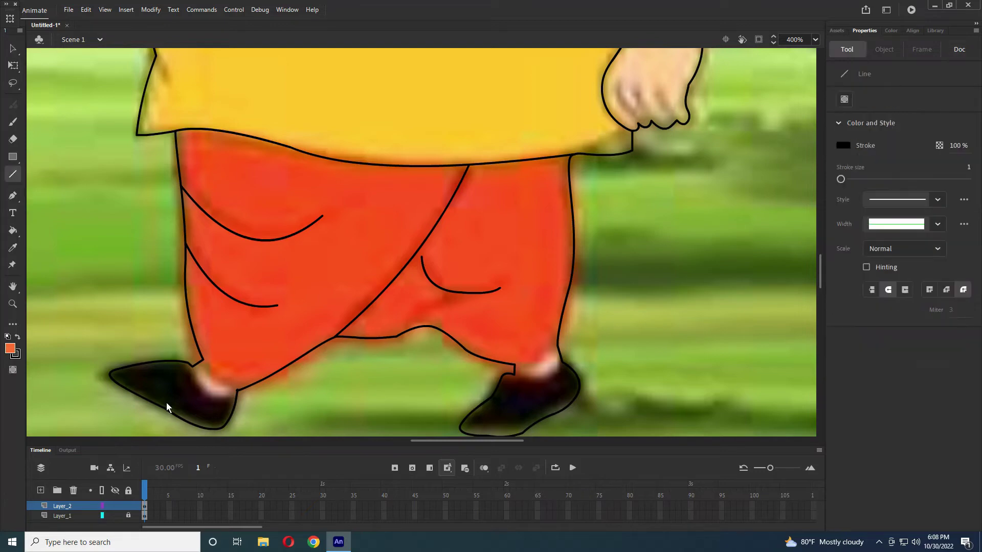
{"action": "left_click_drag", "start_coordinate": [225, 391], "coordinate": [236, 390]}
{"action": "left_click_drag", "start_coordinate": [515, 375], "coordinate": [560, 364]}
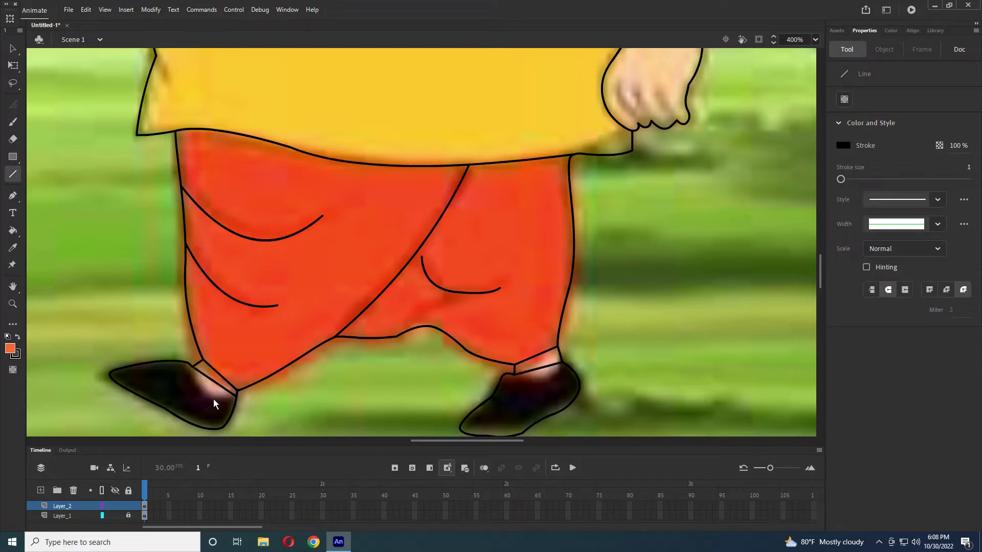
{"action": "key", "text": "v"}
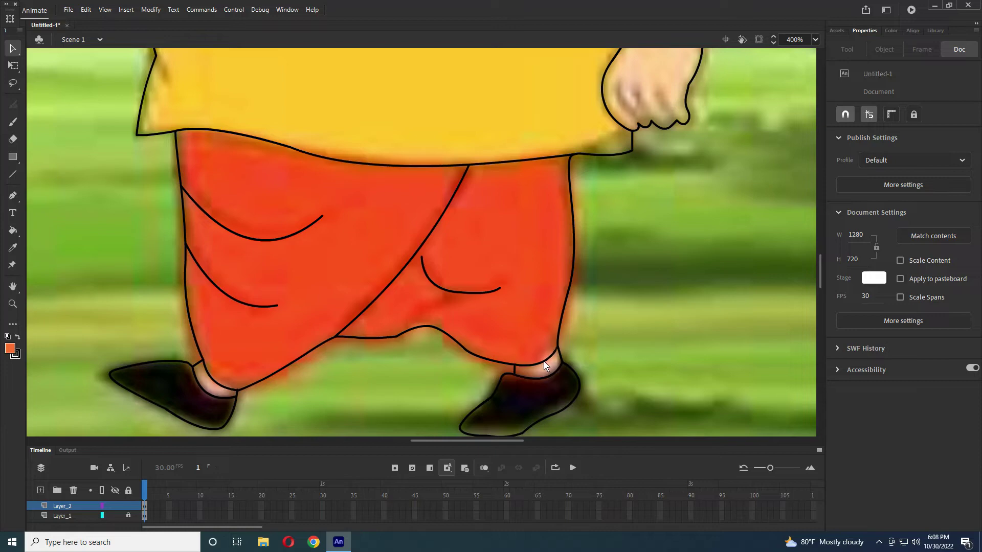
Step: Draw straight lines along the scarf's upper edge from its front tip to the back of the neck
{"action": "scroll", "coordinate": [523, 235], "scroll_direction": "up", "scroll_amount": 8}
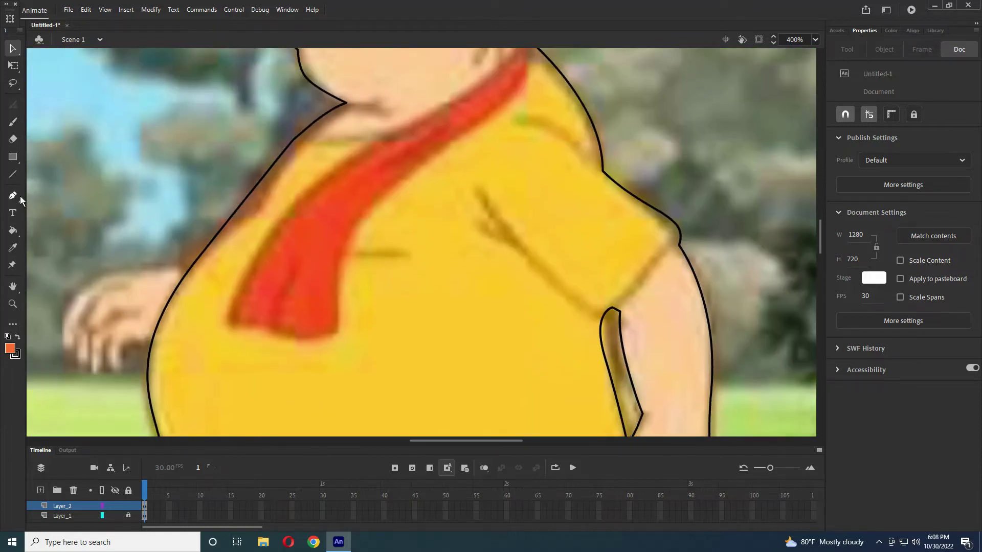
{"action": "left_click", "coordinate": [13, 174]}
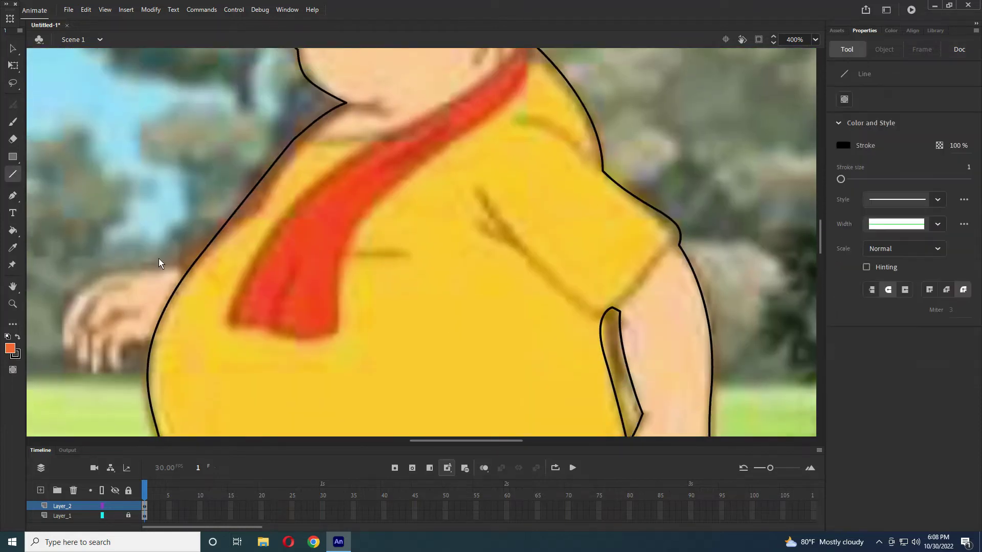
{"action": "mouse_move", "coordinate": [230, 321]}
{"action": "left_mouse_down"}
{"action": "mouse_move", "coordinate": [389, 136]}
{"action": "mouse_move", "coordinate": [383, 207]}
{"action": "mouse_move", "coordinate": [498, 100]}
{"action": "mouse_move", "coordinate": [507, 200]}
{"action": "left_mouse_up"}
Step: Draw straight lines for the hair edge behind the neck, the ear, and the hairline up to the top of the head
{"action": "mouse_move", "coordinate": [510, 208]}
{"action": "left_mouse_down"}
{"action": "mouse_move", "coordinate": [495, 210]}
{"action": "mouse_move", "coordinate": [474, 145]}
{"action": "mouse_move", "coordinate": [443, 128]}
{"action": "left_mouse_up"}
{"action": "mouse_move", "coordinate": [505, 109]}
{"action": "left_mouse_down"}
{"action": "mouse_move", "coordinate": [502, 91]}
{"action": "mouse_move", "coordinate": [461, 76]}
{"action": "mouse_move", "coordinate": [434, 106]}
{"action": "left_mouse_up"}
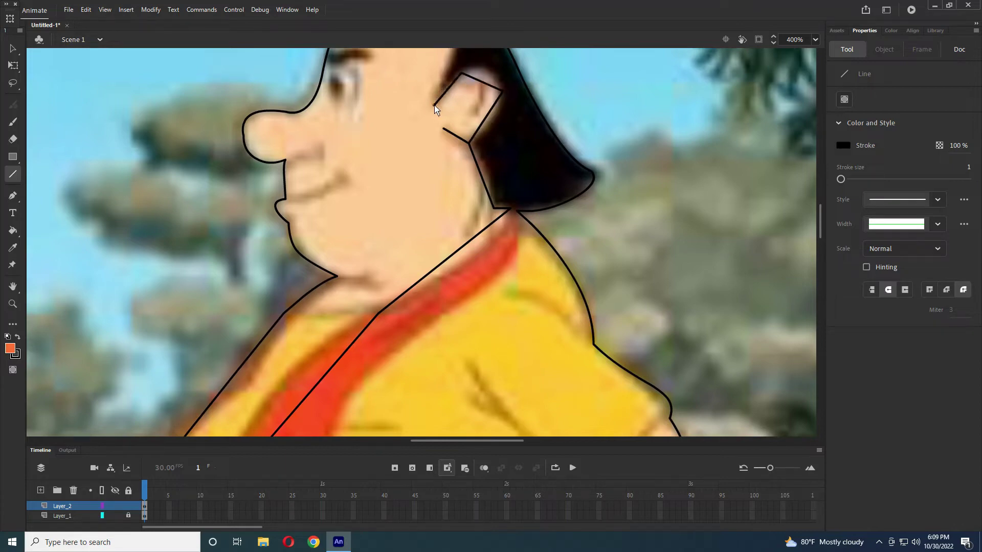
{"action": "scroll", "coordinate": [444, 225], "scroll_direction": "up", "scroll_amount": 3}
{"action": "left_click_drag", "start_coordinate": [431, 236], "coordinate": [455, 109]}
Step: Bend the hairline and the ear lines into curves that match the reference picture
{"action": "key", "text": "v"}
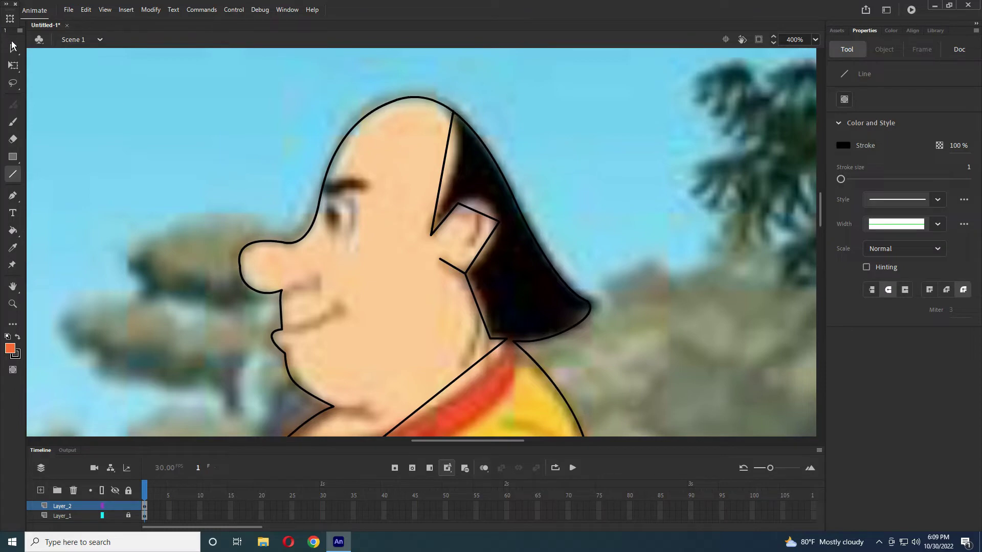
{"action": "left_click_drag", "start_coordinate": [446, 164], "coordinate": [459, 167]}
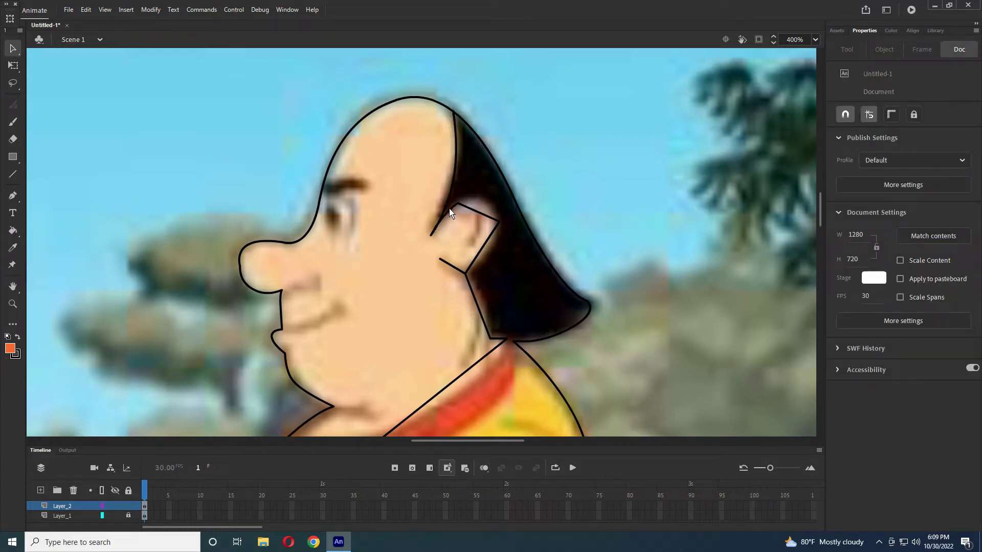
{"action": "key", "text": "ctrl+z"}
{"action": "mouse_move", "coordinate": [432, 216]}
{"action": "left_mouse_down"}
{"action": "mouse_move", "coordinate": [423, 222]}
{"action": "mouse_move", "coordinate": [443, 214]}
{"action": "left_mouse_up"}
{"action": "mouse_move", "coordinate": [454, 137]}
{"action": "left_mouse_down"}
{"action": "mouse_move", "coordinate": [451, 166]}
{"action": "mouse_move", "coordinate": [458, 152]}
{"action": "left_mouse_up"}
{"action": "left_click_drag", "start_coordinate": [484, 217], "coordinate": [487, 206]}
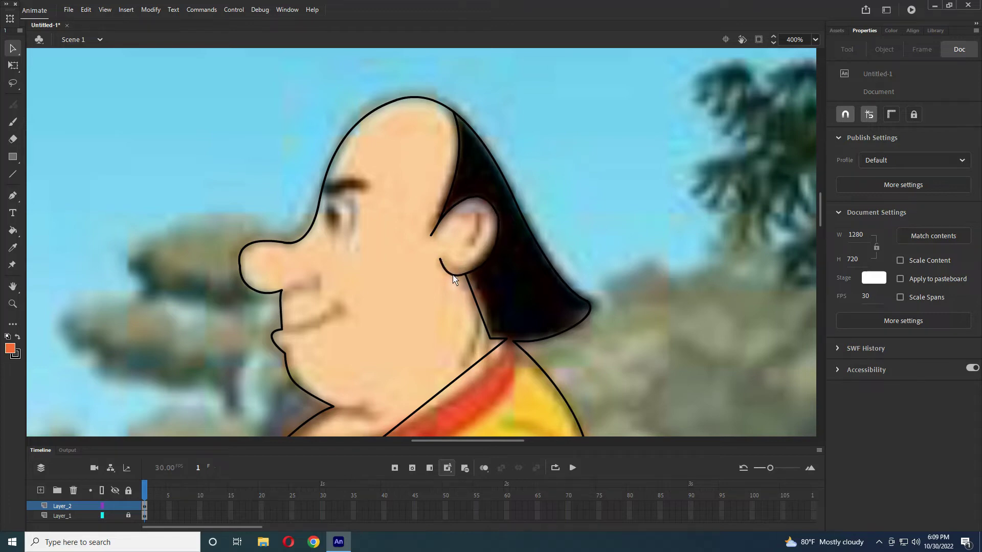
Step: Curve both segments of the scarf's upper edge to follow the neck and chest
{"action": "scroll", "coordinate": [527, 281], "scroll_direction": "down", "scroll_amount": 3}
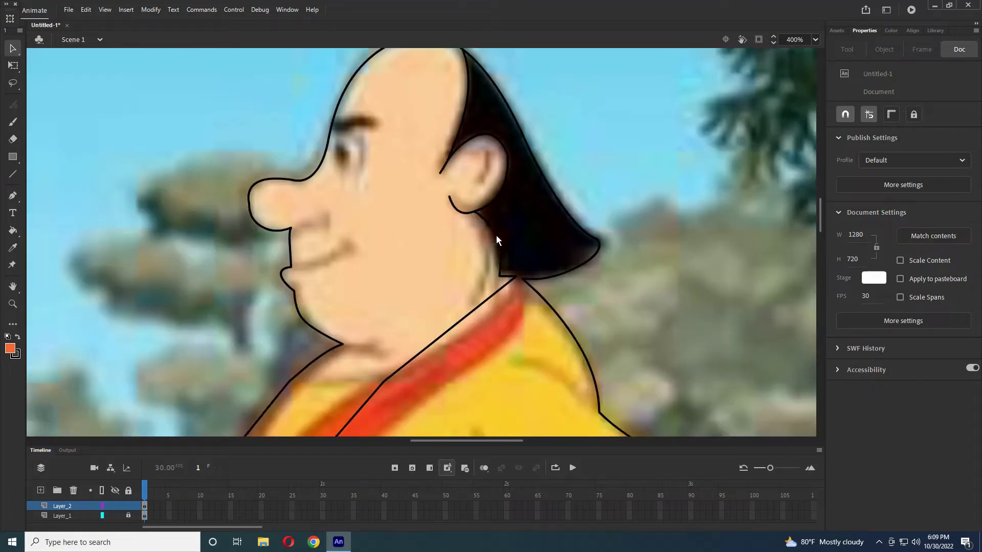
{"action": "scroll", "coordinate": [499, 256], "scroll_direction": "down", "scroll_amount": 3}
{"action": "scroll", "coordinate": [498, 256], "scroll_direction": "right", "scroll_amount": 3}
{"action": "scroll", "coordinate": [502, 268], "scroll_direction": "down", "scroll_amount": 1}
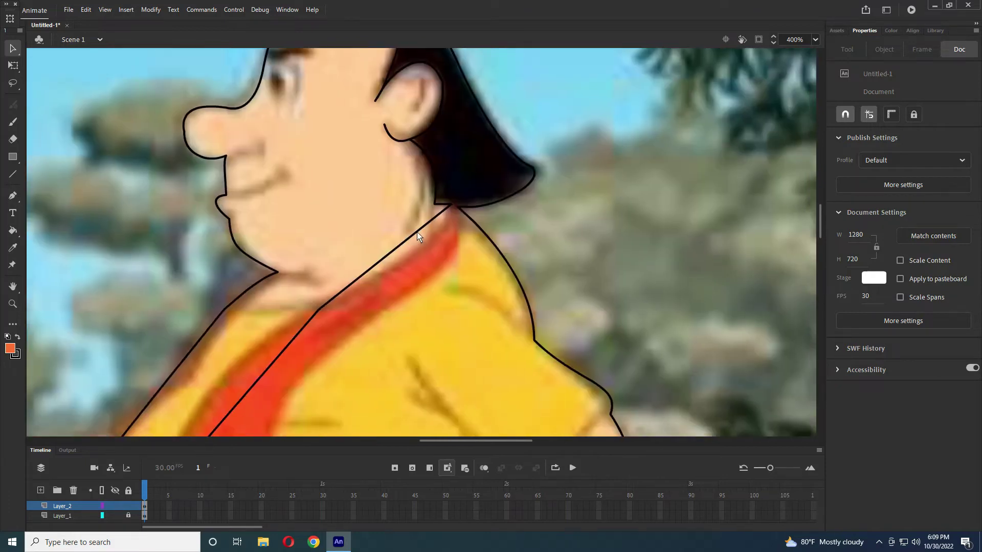
{"action": "left_click_drag", "start_coordinate": [421, 231], "coordinate": [415, 255]}
{"action": "scroll", "coordinate": [396, 276], "scroll_direction": "down", "scroll_amount": 4}
{"action": "scroll", "coordinate": [396, 276], "scroll_direction": "left", "scroll_amount": 5}
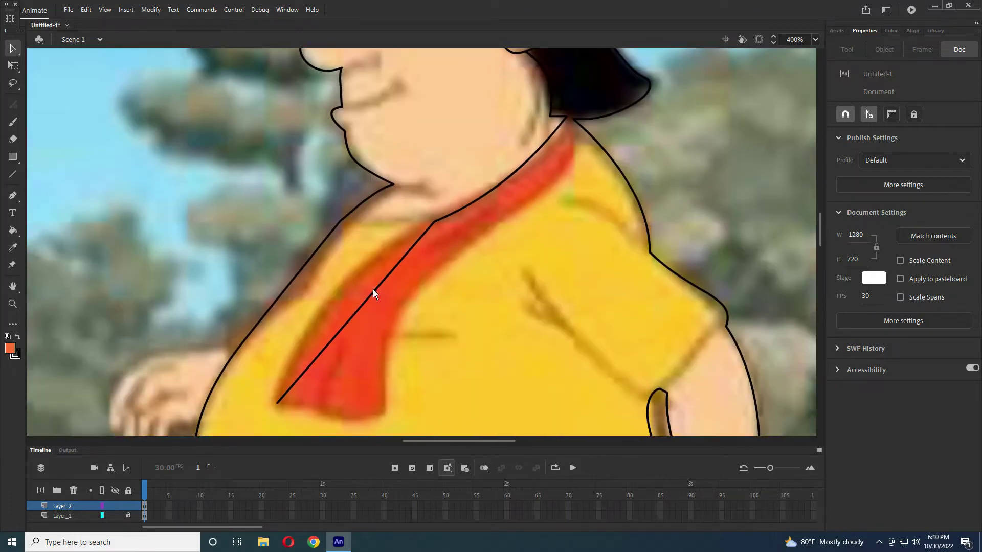
{"action": "left_click_drag", "start_coordinate": [373, 291], "coordinate": [359, 273]}
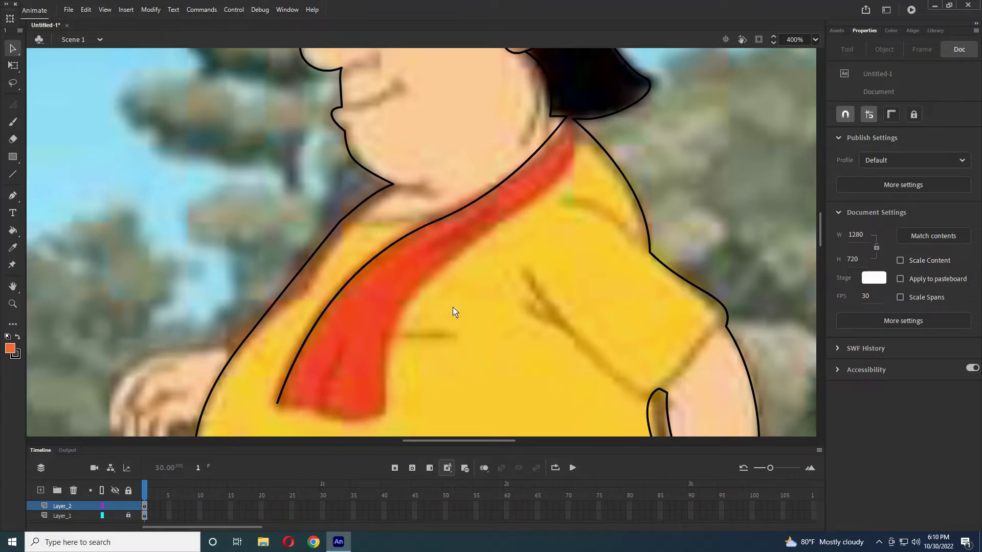
Step: Draw straight lines across the scarf's hanging end and along its lower edge up to the back of the neck
{"action": "scroll", "coordinate": [454, 310], "scroll_direction": "down", "scroll_amount": 3}
{"action": "scroll", "coordinate": [454, 310], "scroll_direction": "right", "scroll_amount": 1}
{"action": "key", "text": "n"}
{"action": "mouse_move", "coordinate": [250, 352]}
{"action": "left_mouse_down"}
{"action": "mouse_move", "coordinate": [360, 366]}
{"action": "mouse_move", "coordinate": [386, 244]}
{"action": "left_mouse_up"}
{"action": "mouse_move", "coordinate": [387, 244]}
{"action": "left_mouse_down"}
{"action": "mouse_move", "coordinate": [491, 171]}
{"action": "mouse_move", "coordinate": [550, 85]}
{"action": "mouse_move", "coordinate": [547, 71]}
{"action": "left_mouse_up"}
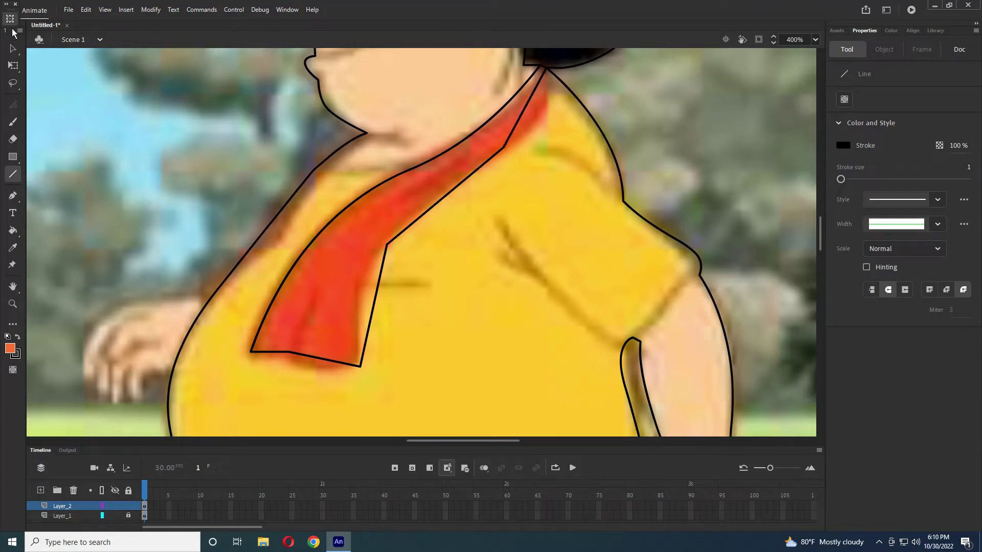
Step: Bend the scarf's lower edge into smooth curves and adjust its corner points to fit the picture
{"action": "key", "text": "v"}
{"action": "left_click_drag", "start_coordinate": [520, 118], "coordinate": [534, 131]}
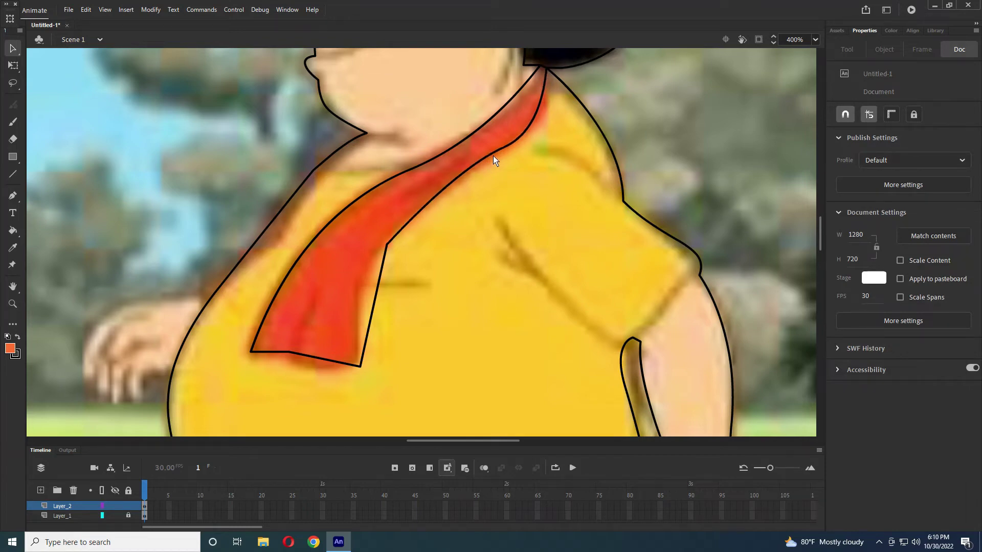
{"action": "left_click_drag", "start_coordinate": [504, 149], "coordinate": [496, 158]}
{"action": "mouse_move", "coordinate": [377, 287]}
{"action": "left_mouse_down"}
{"action": "mouse_move", "coordinate": [366, 287]}
{"action": "mouse_move", "coordinate": [373, 268]}
{"action": "left_mouse_up"}
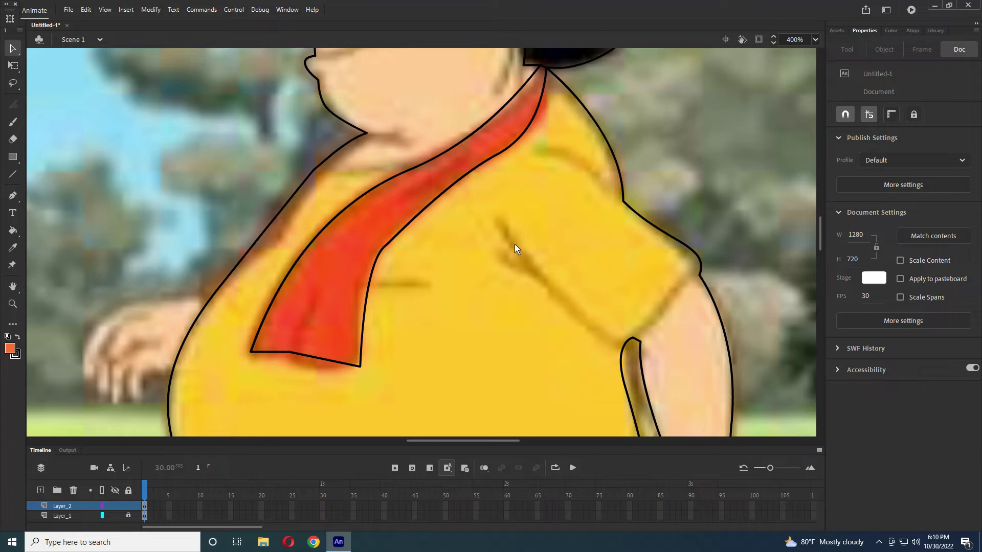
Step: Draw the sleeve's underside, cuff and shoulder seam, and curve the seam and the underside line
{"action": "left_click", "coordinate": [14, 176]}
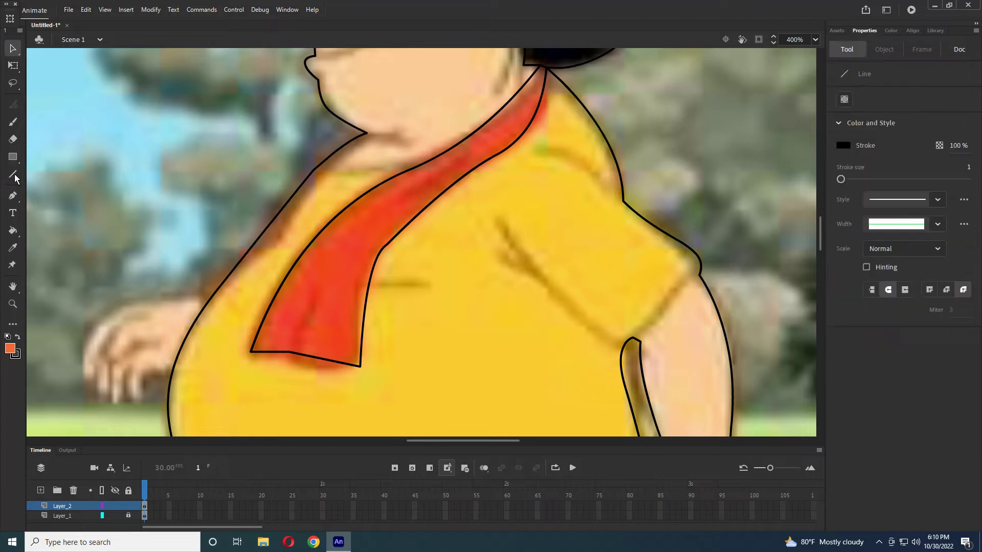
{"action": "mouse_move", "coordinate": [494, 221]}
{"action": "left_mouse_down"}
{"action": "mouse_move", "coordinate": [623, 330]}
{"action": "mouse_move", "coordinate": [621, 348]}
{"action": "mouse_move", "coordinate": [698, 275]}
{"action": "left_mouse_up"}
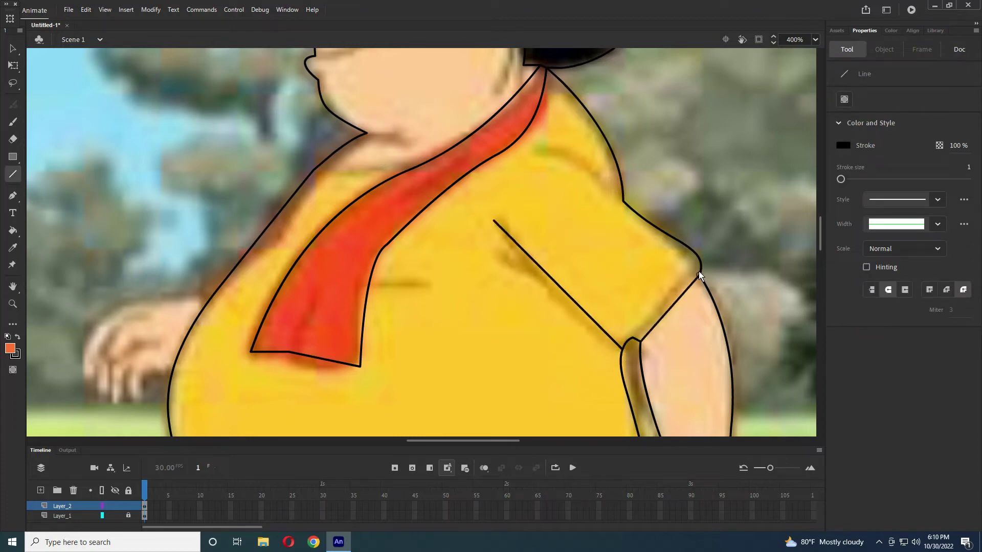
{"action": "left_click_drag", "start_coordinate": [539, 145], "coordinate": [624, 199]}
{"action": "left_click", "coordinate": [13, 49]}
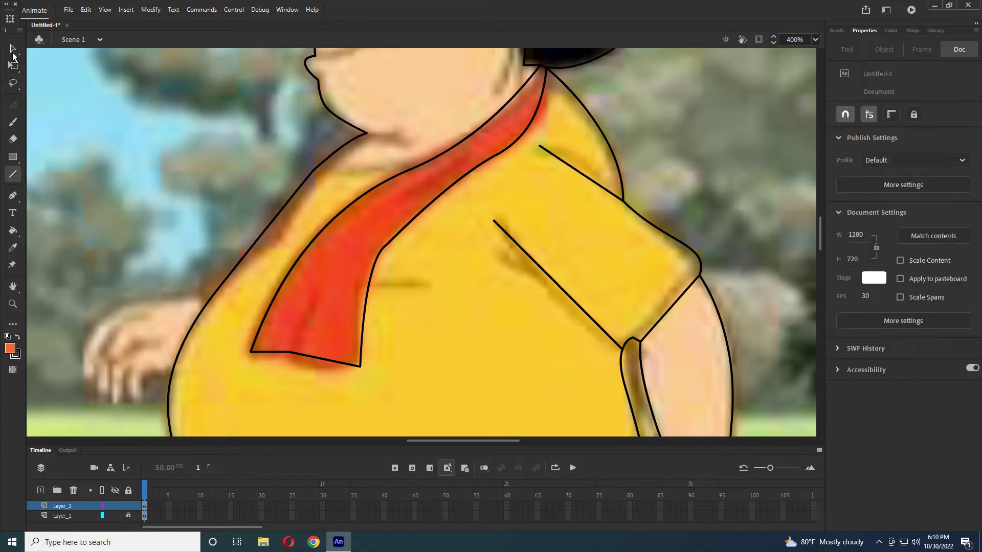
{"action": "left_click_drag", "start_coordinate": [580, 173], "coordinate": [583, 166]}
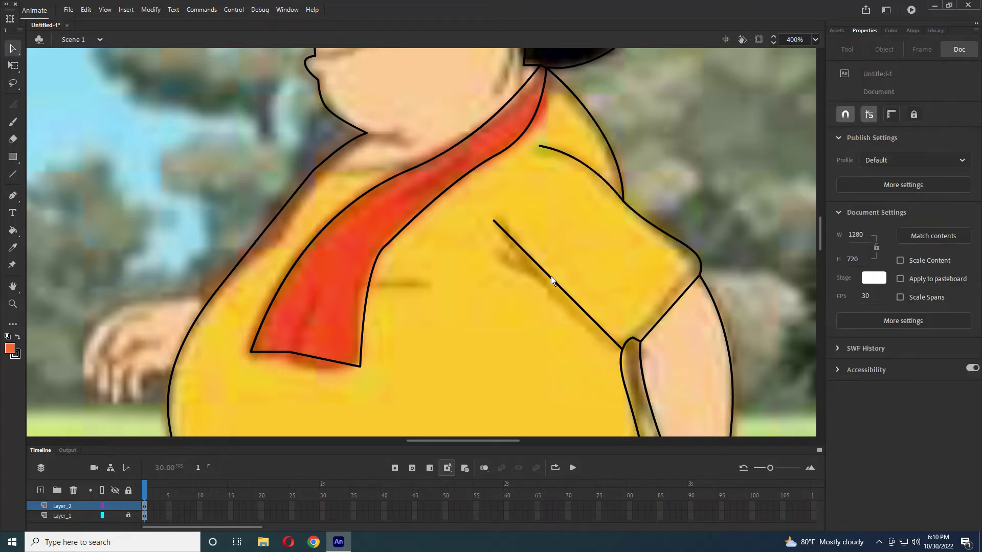
{"action": "left_click_drag", "start_coordinate": [555, 276], "coordinate": [546, 285]}
{"action": "scroll", "coordinate": [587, 308], "scroll_direction": "down", "scroll_amount": 3}
{"action": "scroll", "coordinate": [587, 308], "scroll_direction": "right", "scroll_amount": 2}
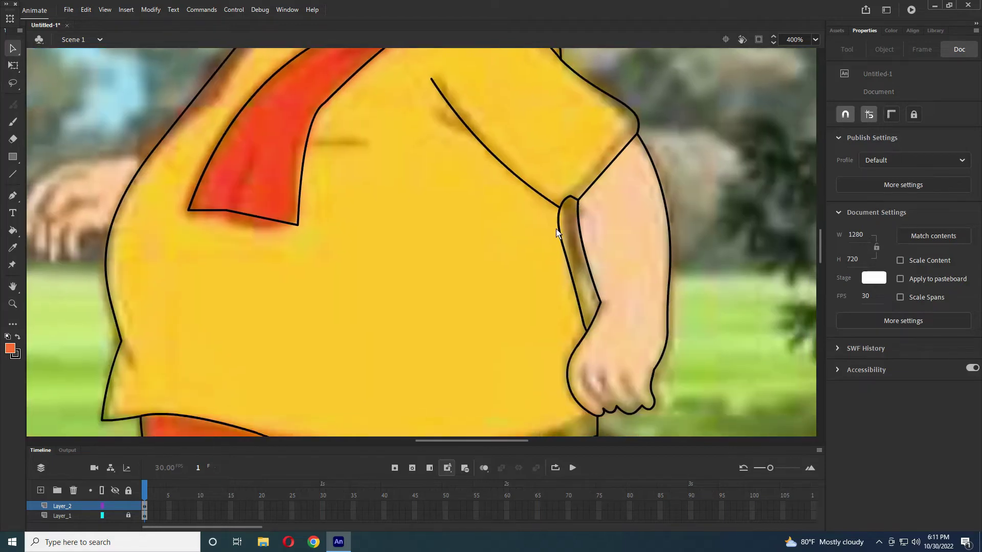
{"action": "scroll", "coordinate": [564, 224], "scroll_direction": "down", "scroll_amount": 3}
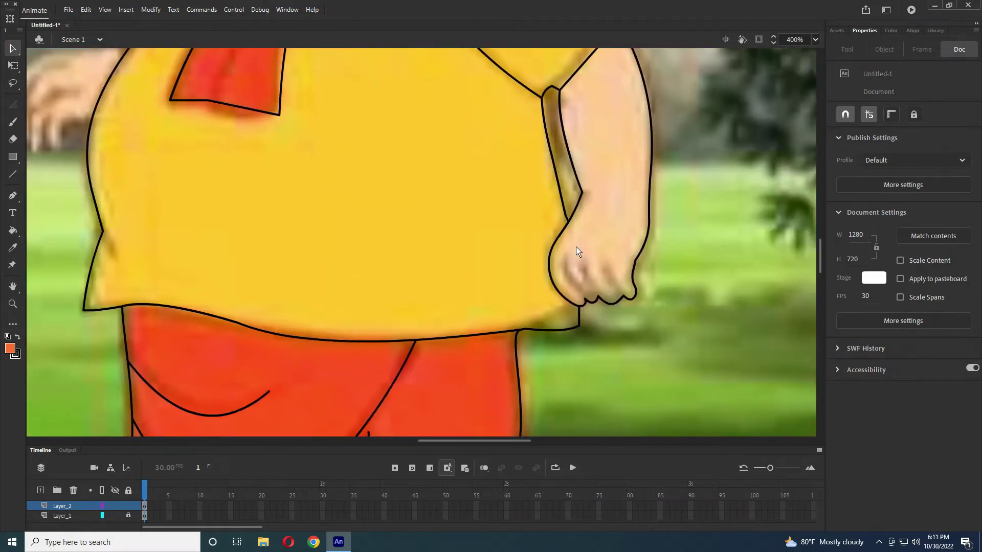
Step: Bend the bottom edge of the scarf's hanging end into curves that follow the picture
{"action": "scroll", "coordinate": [480, 199], "scroll_direction": "right", "scroll_amount": 2}
{"action": "key", "text": "n"}
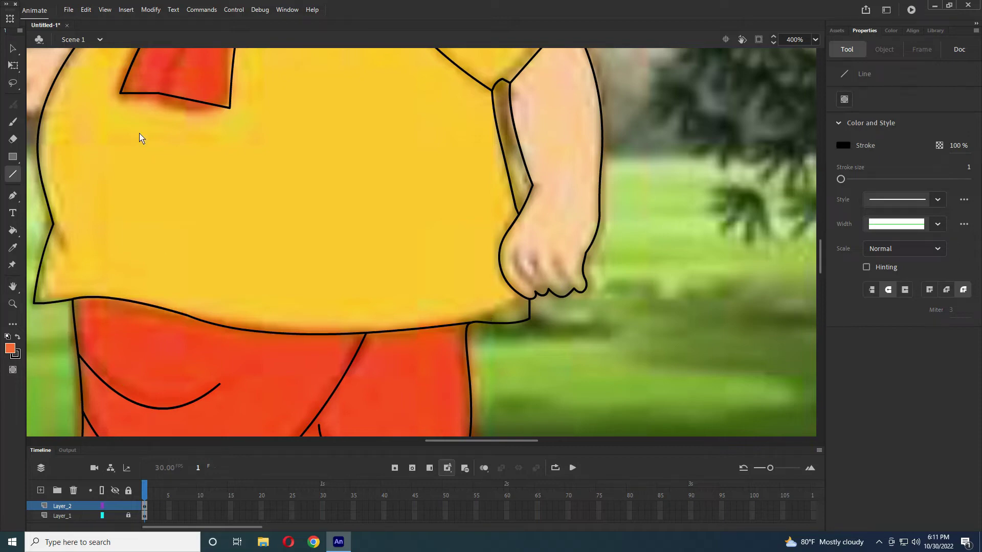
{"action": "left_click_drag", "start_coordinate": [293, 145], "coordinate": [304, 204]}
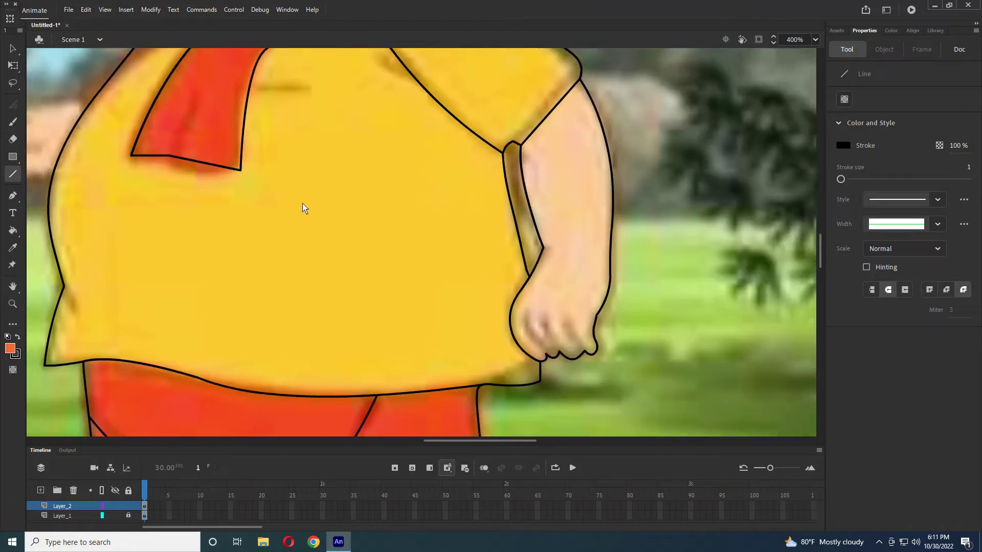
{"action": "left_click", "coordinate": [12, 47]}
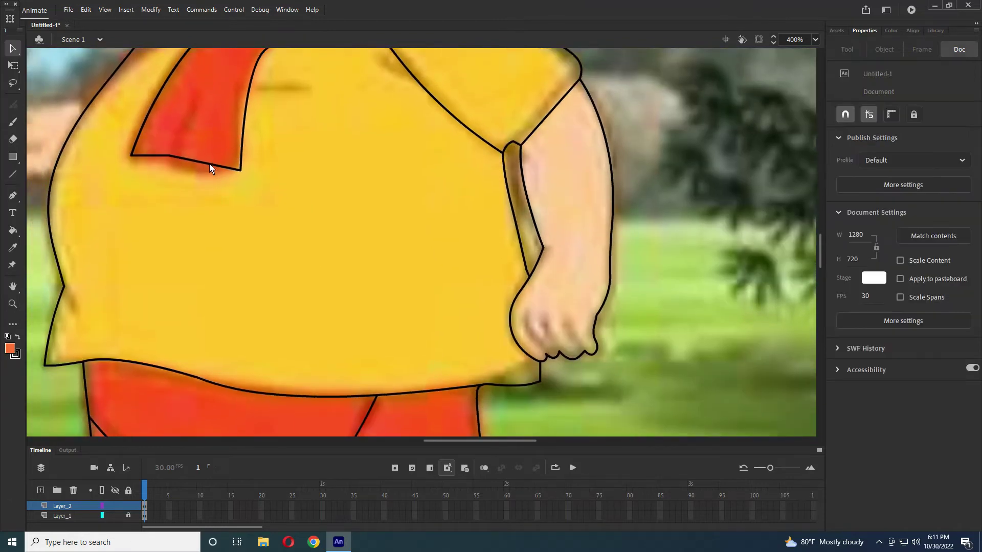
{"action": "mouse_move", "coordinate": [210, 167]}
{"action": "left_mouse_down"}
{"action": "mouse_move", "coordinate": [204, 176]}
{"action": "mouse_move", "coordinate": [153, 162]}
{"action": "left_mouse_up"}
{"action": "left_click", "coordinate": [173, 162]}
{"action": "left_click", "coordinate": [175, 173]}
{"action": "key", "text": "ctrl+minus"}
{"action": "key", "text": "ctrl+minus"}
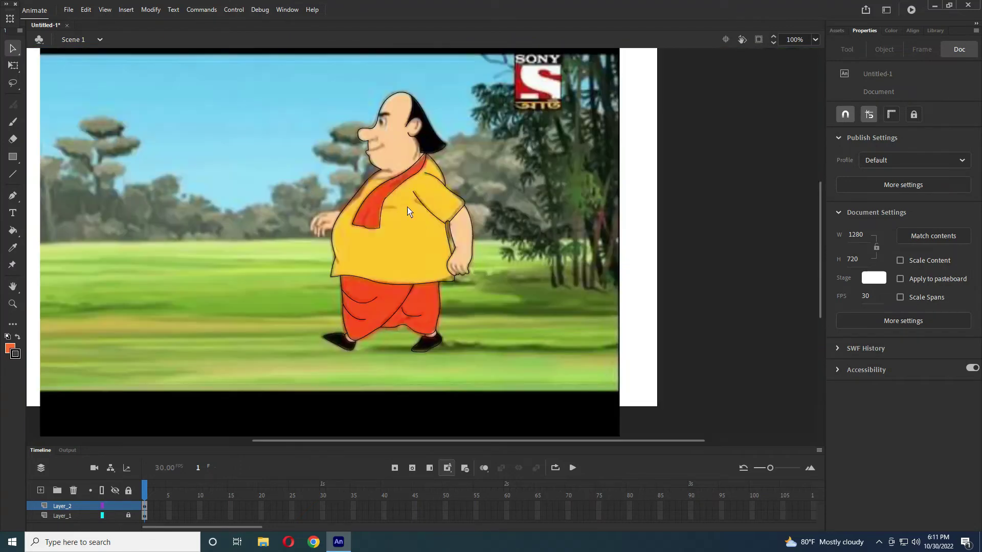
Step: Move the upper end of the arm's inner line along the sleeve cuff toward the armpit corner
{"action": "left_click_drag", "start_coordinate": [455, 249], "coordinate": [409, 194]}
{"action": "key", "text": "ctrl+equal"}
{"action": "scroll", "coordinate": [450, 294], "scroll_direction": "up", "scroll_amount": 1}
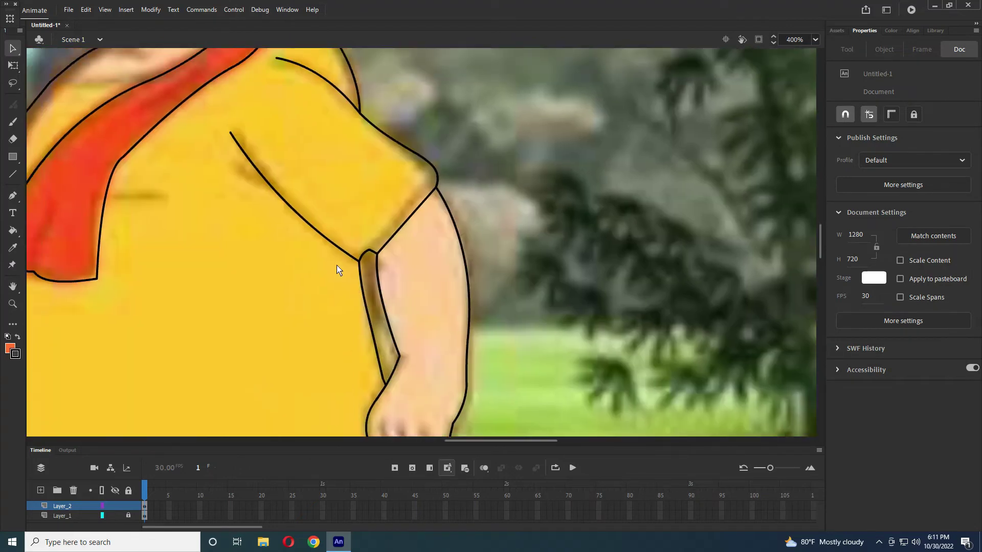
{"action": "scroll", "coordinate": [423, 280], "scroll_direction": "down", "scroll_amount": 5}
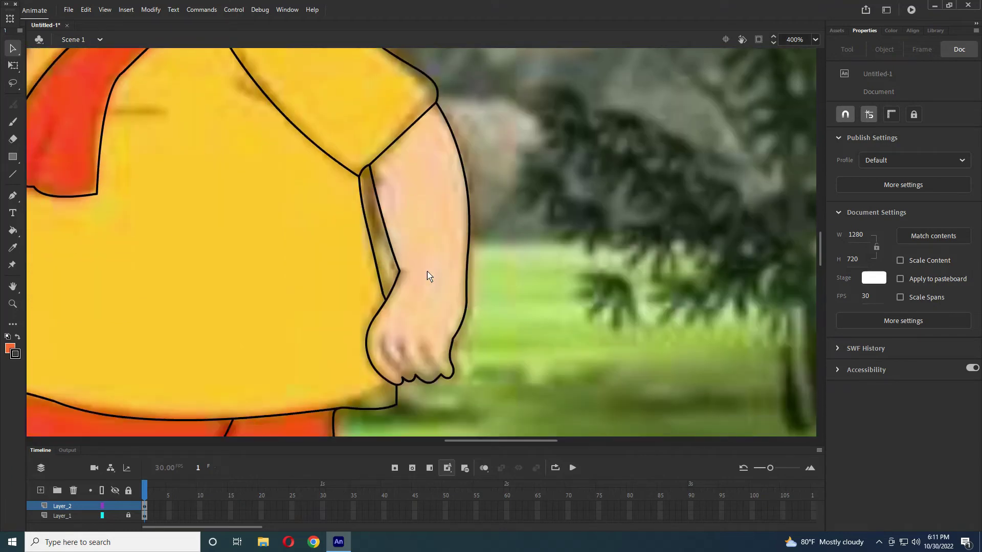
Step: Draw three straight finger-separation lines on the rear hand, running from the knuckles down to the notches between the fingertips
{"action": "key", "text": "n"}
{"action": "scroll", "coordinate": [480, 341], "scroll_direction": "up", "scroll_amount": 1}
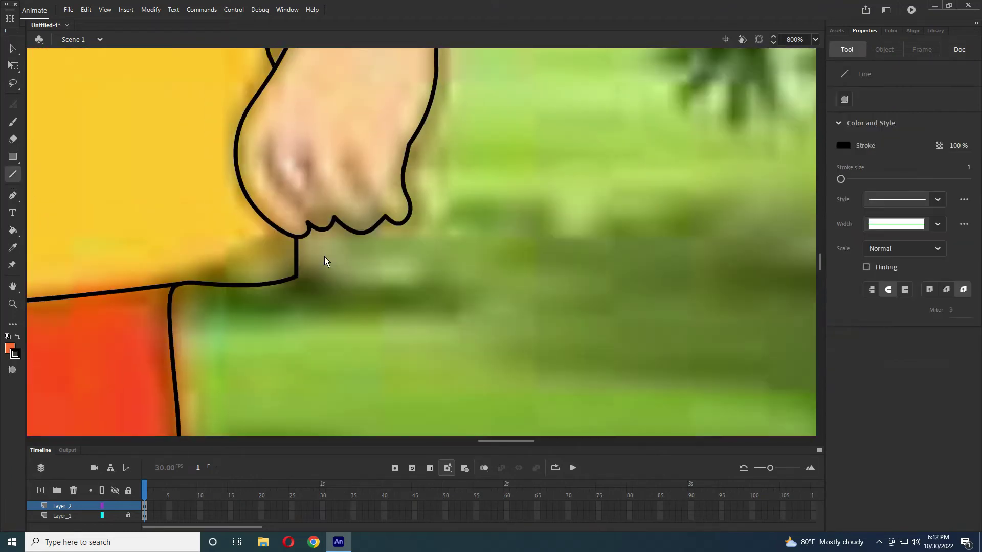
{"action": "mouse_move", "coordinate": [268, 137]}
{"action": "left_mouse_down"}
{"action": "mouse_move", "coordinate": [291, 210]}
{"action": "mouse_move", "coordinate": [307, 227]}
{"action": "left_mouse_up"}
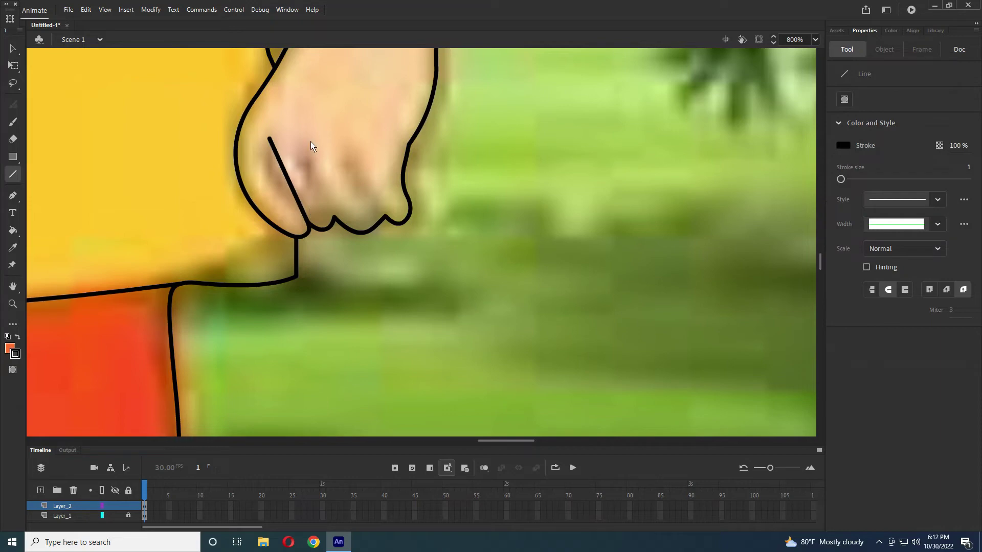
{"action": "left_click_drag", "start_coordinate": [304, 140], "coordinate": [333, 225]}
{"action": "mouse_move", "coordinate": [344, 141]}
{"action": "left_mouse_down"}
{"action": "mouse_move", "coordinate": [359, 190]}
{"action": "mouse_move", "coordinate": [385, 219]}
{"action": "left_mouse_up"}
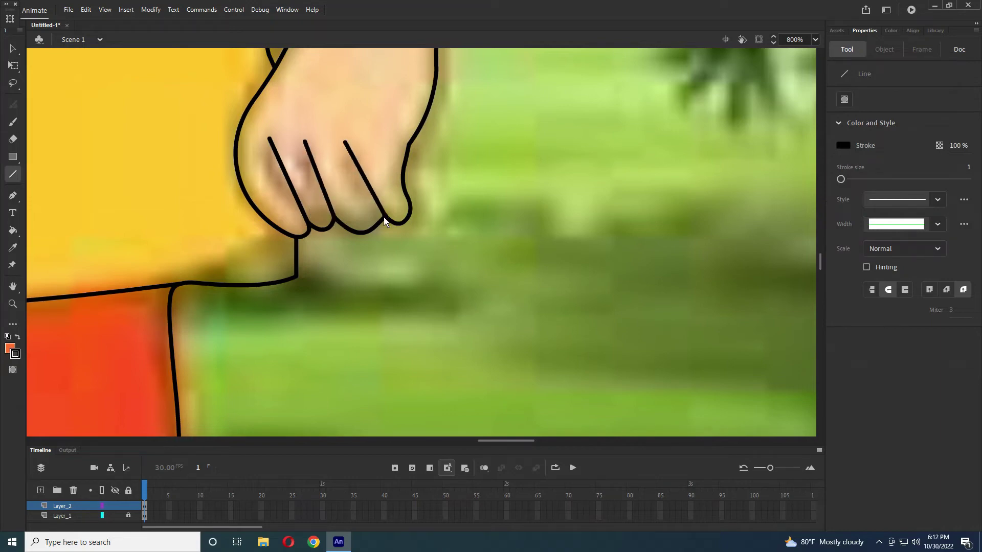
Step: Curve the rear hand's little-finger and middle separation lines, reposition their ends, and reshape the adjoining hand outline
{"action": "left_click", "coordinate": [12, 48]}
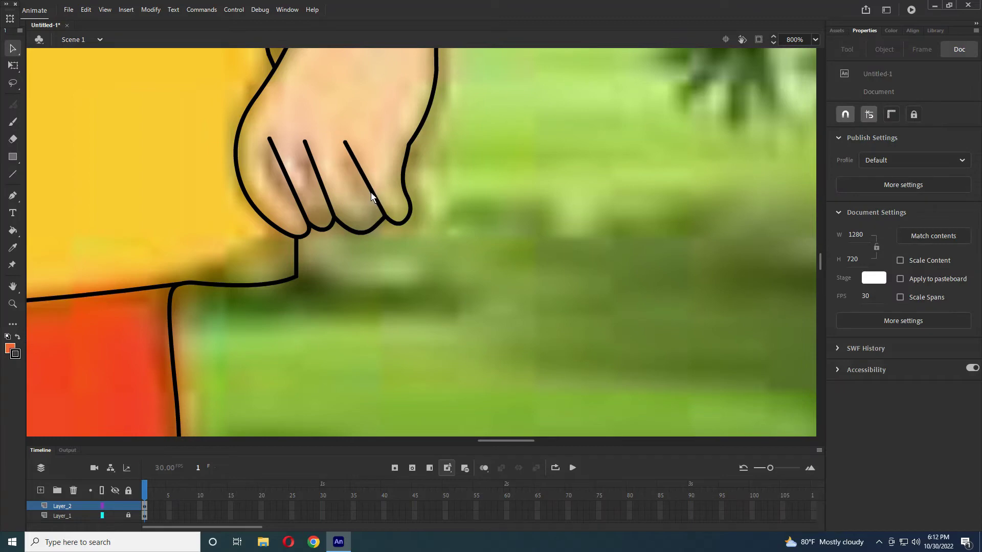
{"action": "mouse_move", "coordinate": [345, 145]}
{"action": "left_mouse_down"}
{"action": "mouse_move", "coordinate": [357, 148]}
{"action": "mouse_move", "coordinate": [358, 138]}
{"action": "left_mouse_up"}
{"action": "left_click_drag", "start_coordinate": [402, 168], "coordinate": [398, 170]}
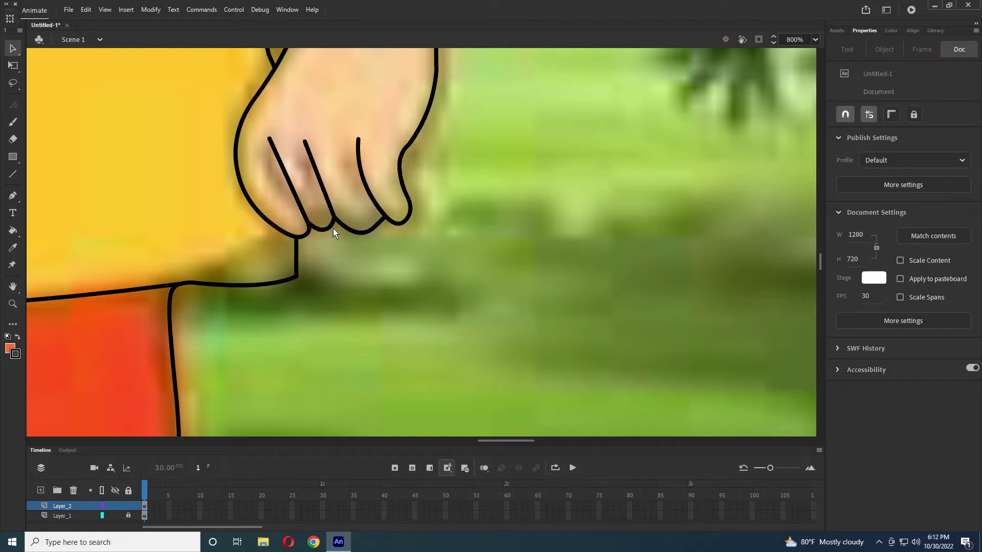
{"action": "left_click_drag", "start_coordinate": [341, 223], "coordinate": [335, 237]}
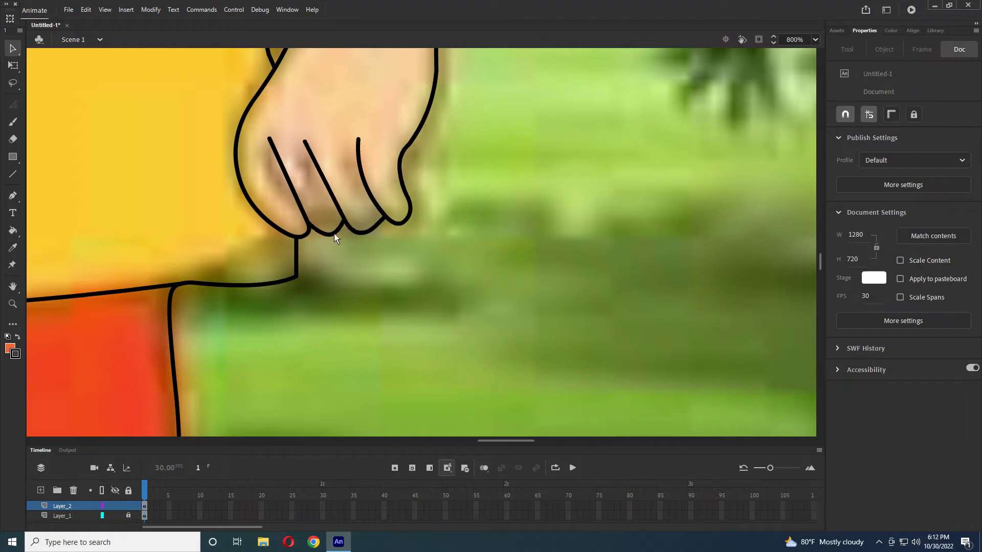
{"action": "left_click_drag", "start_coordinate": [325, 179], "coordinate": [317, 184]}
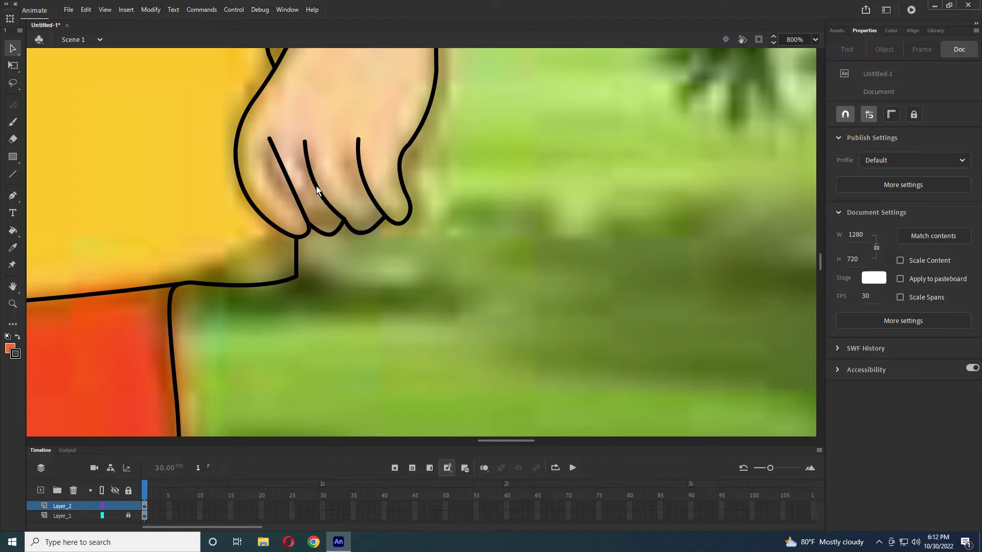
{"action": "left_click_drag", "start_coordinate": [305, 141], "coordinate": [316, 138]}
{"action": "left_click_drag", "start_coordinate": [317, 174], "coordinate": [320, 177]}
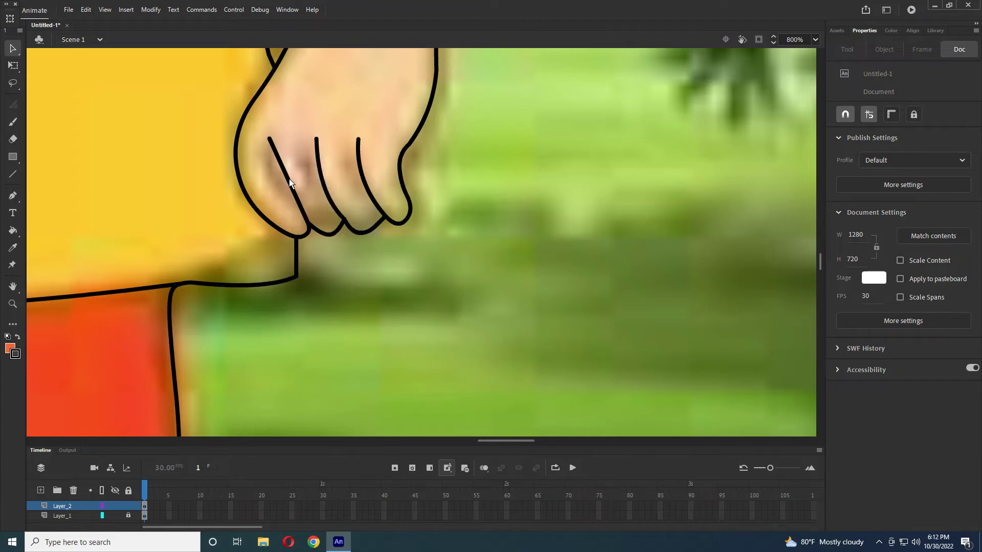
Step: Curve the rear hand's remaining finger line, shift its upper end, and refine the neighbouring fingertip outline
{"action": "left_click_drag", "start_coordinate": [296, 188], "coordinate": [280, 192]}
{"action": "left_click_drag", "start_coordinate": [268, 139], "coordinate": [276, 141]}
{"action": "left_click_drag", "start_coordinate": [274, 174], "coordinate": [278, 180]}
{"action": "left_click_drag", "start_coordinate": [363, 233], "coordinate": [380, 226]}
Step: Outline the front hand with straight lines from the shirt's front edge, around the fingers and back to the belly
{"action": "scroll", "coordinate": [383, 232], "scroll_direction": "down", "scroll_amount": 6}
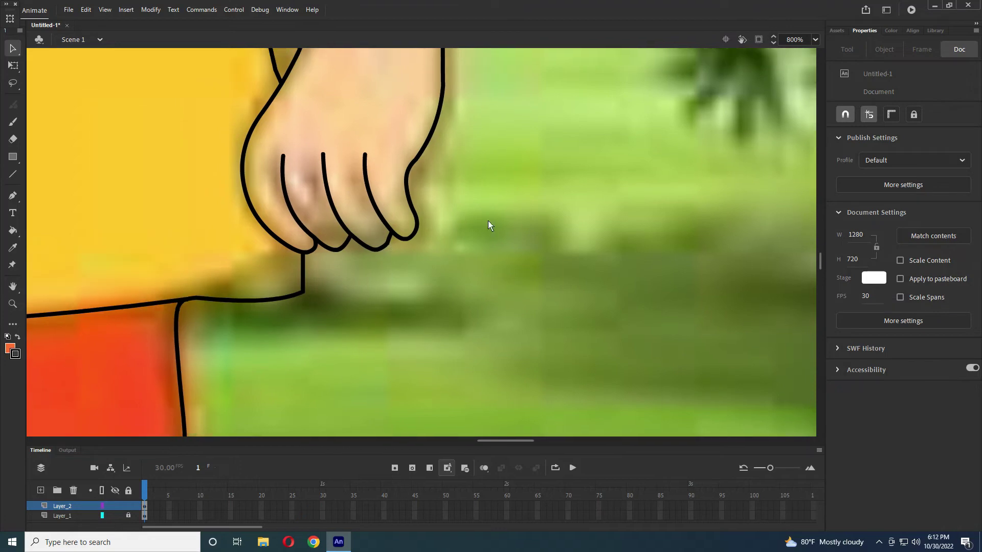
{"action": "scroll", "coordinate": [206, 276], "scroll_direction": "down", "scroll_amount": 1}
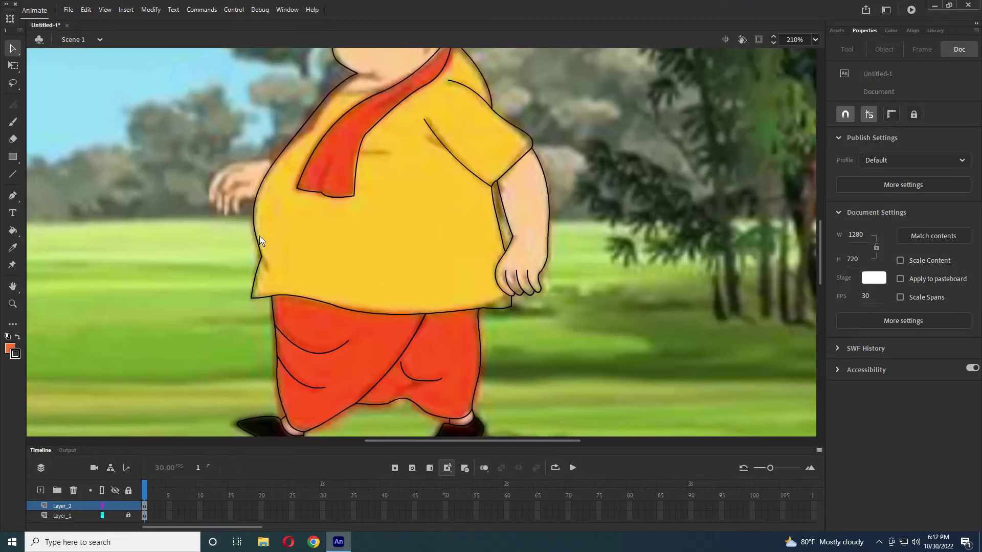
{"action": "scroll", "coordinate": [264, 250], "scroll_direction": "up", "scroll_amount": 5}
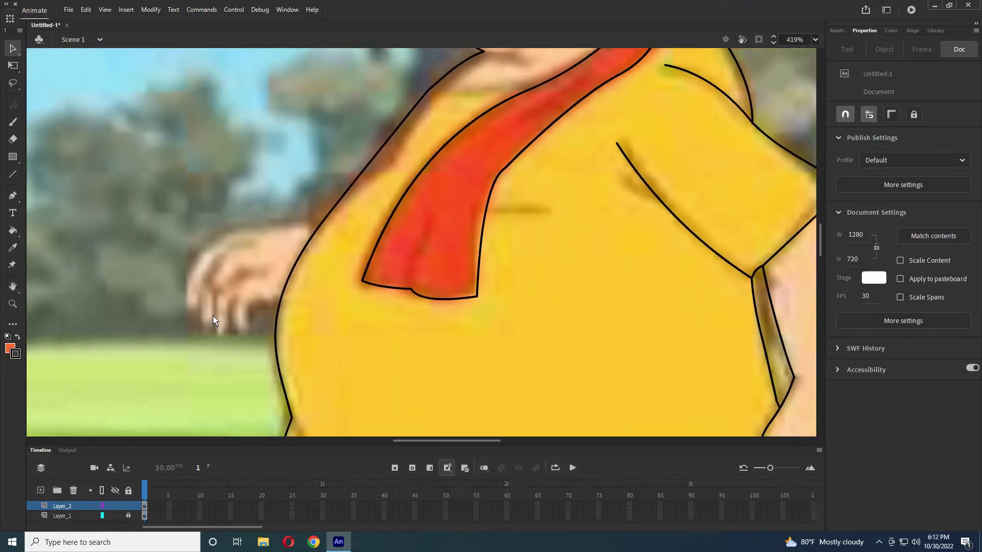
{"action": "left_click", "coordinate": [13, 175]}
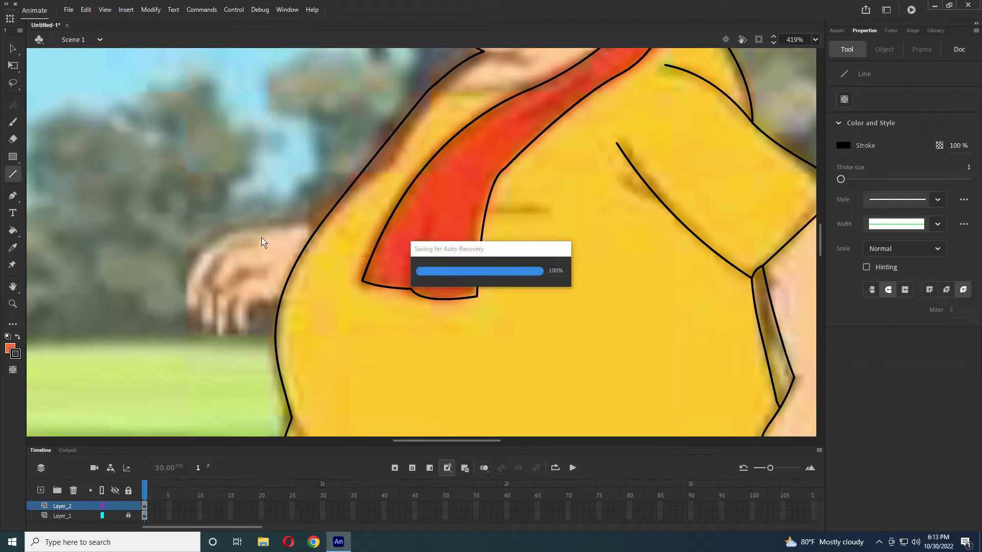
{"action": "mouse_move", "coordinate": [321, 223]}
{"action": "left_mouse_down"}
{"action": "mouse_move", "coordinate": [214, 244]}
{"action": "mouse_move", "coordinate": [186, 326]}
{"action": "left_mouse_up"}
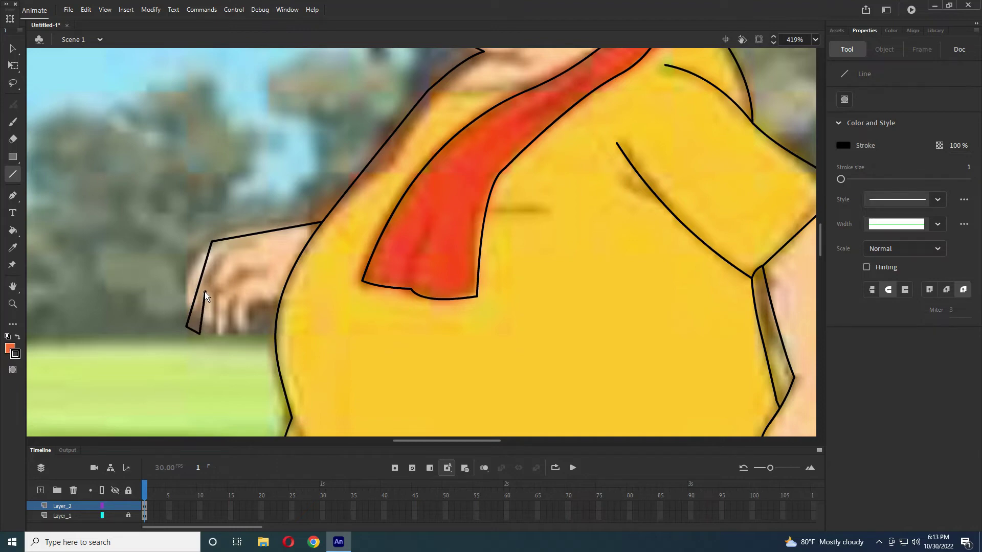
{"action": "left_click_drag", "start_coordinate": [200, 333], "coordinate": [214, 333]}
{"action": "left_click_drag", "start_coordinate": [253, 300], "coordinate": [281, 302]}
Step: Bend the front hand's outline into a rounded back of the hand, separate fingertips and a curved lower wrist
{"action": "left_click", "coordinate": [13, 49]}
{"action": "left_click_drag", "start_coordinate": [203, 286], "coordinate": [194, 271]}
{"action": "mouse_move", "coordinate": [254, 239]}
{"action": "left_mouse_down"}
{"action": "mouse_move", "coordinate": [256, 226]}
{"action": "mouse_move", "coordinate": [244, 228]}
{"action": "left_mouse_up"}
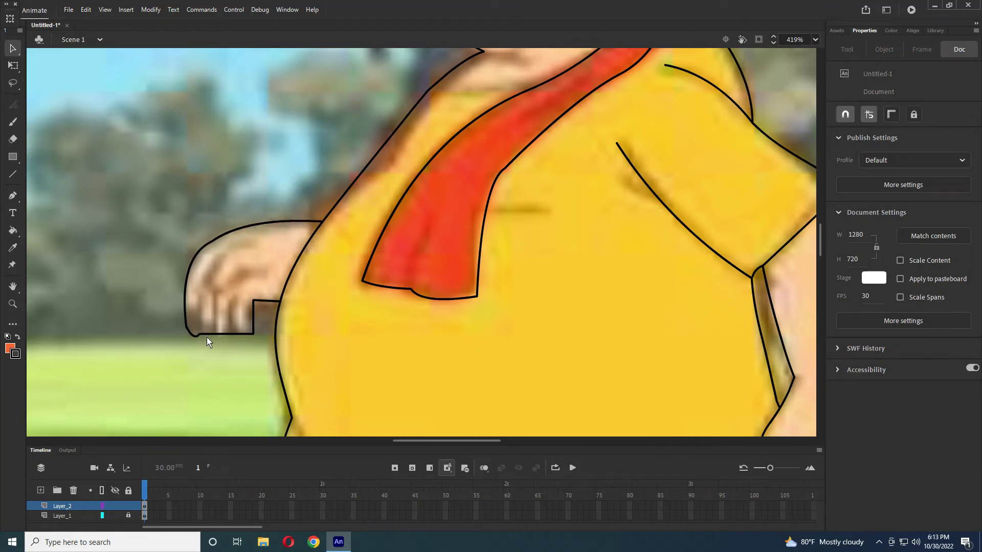
{"action": "left_click_drag", "start_coordinate": [215, 337], "coordinate": [242, 340]}
{"action": "left_click_drag", "start_coordinate": [250, 308], "coordinate": [249, 313]}
Step: Draw three finger-separation lines on the front hand and curve them along with the hand's outer edge
{"action": "left_click", "coordinate": [13, 174]}
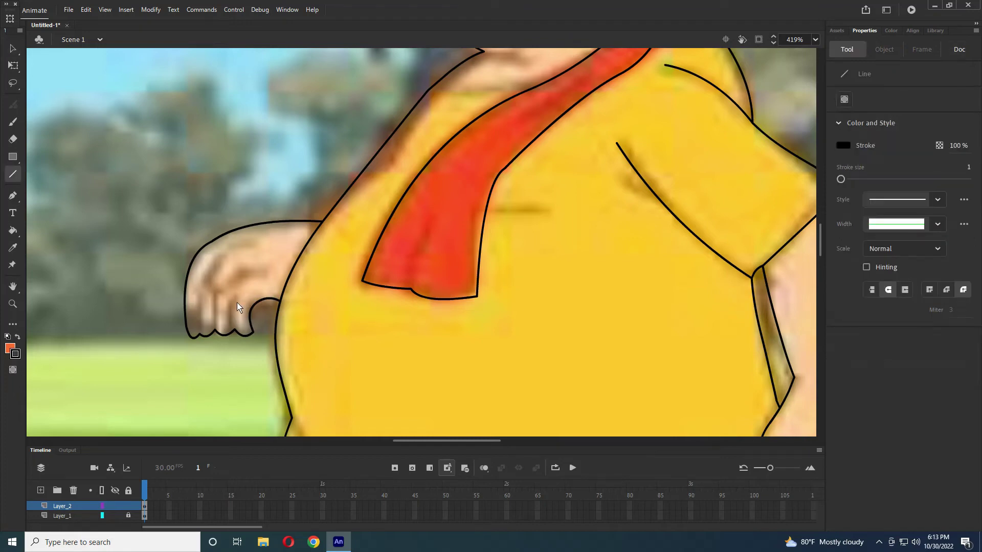
{"action": "mouse_move", "coordinate": [236, 297]}
{"action": "left_mouse_down"}
{"action": "mouse_move", "coordinate": [235, 330]}
{"action": "mouse_move", "coordinate": [215, 314]}
{"action": "mouse_move", "coordinate": [216, 333]}
{"action": "left_mouse_up"}
{"action": "left_click_drag", "start_coordinate": [201, 297], "coordinate": [200, 335]}
{"action": "left_click", "coordinate": [13, 49]}
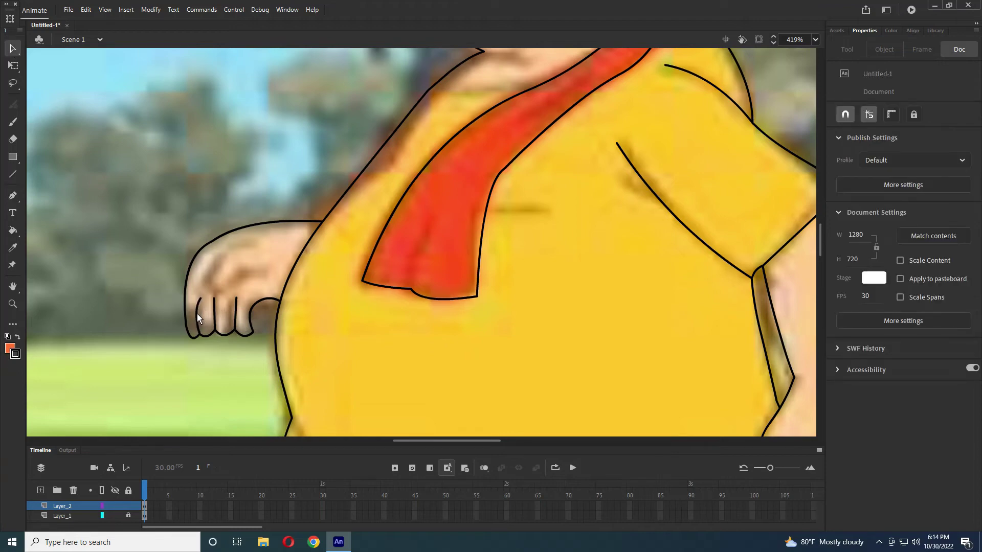
{"action": "left_click_drag", "start_coordinate": [212, 320], "coordinate": [181, 320]}
Step: Draw the front hand's thumb with connected straight lines and bend them into a smooth thumb shape
{"action": "left_click", "coordinate": [13, 174]}
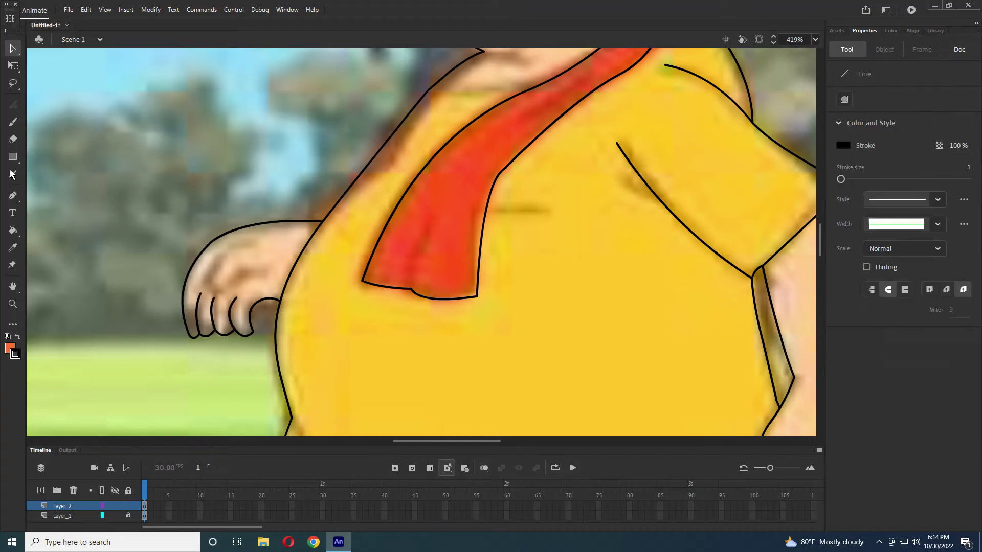
{"action": "mouse_move", "coordinate": [268, 273]}
{"action": "left_mouse_down"}
{"action": "mouse_move", "coordinate": [217, 266]}
{"action": "mouse_move", "coordinate": [270, 238]}
{"action": "left_mouse_up"}
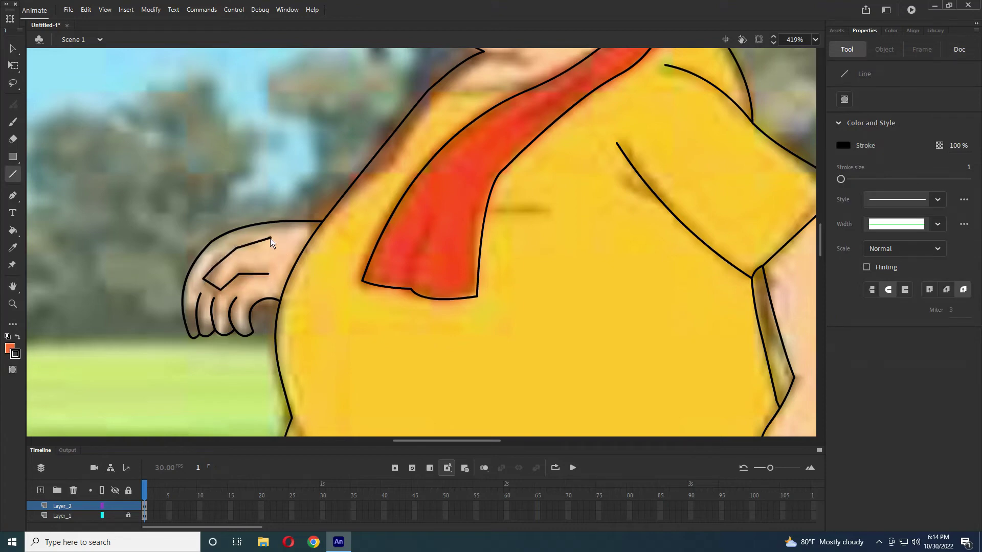
{"action": "left_click", "coordinate": [13, 49]}
{"action": "left_click_drag", "start_coordinate": [211, 285], "coordinate": [255, 270]}
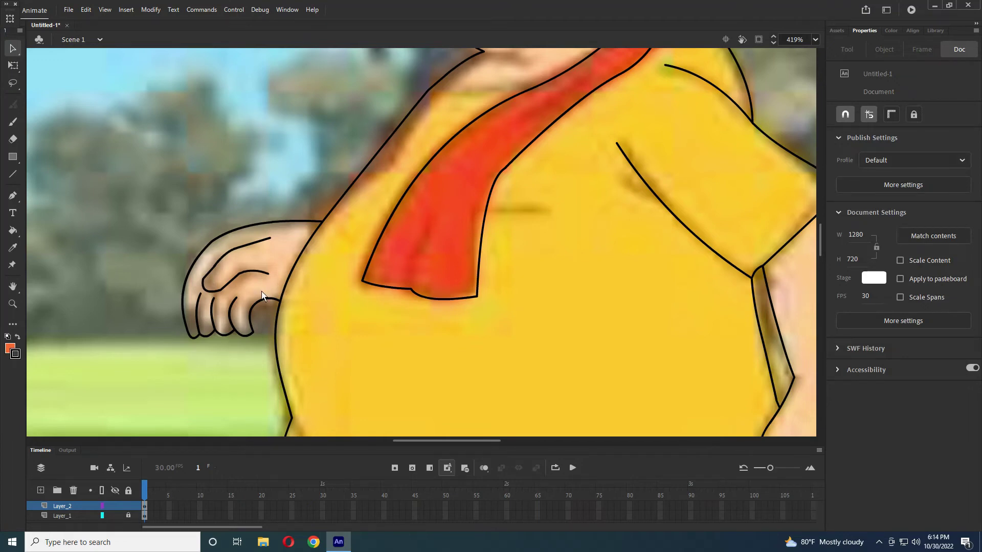
Step: Draw the jaw line from the hair down toward the neck, and curve both it and the short chin line
{"action": "key", "text": "ctrl+minus"}
{"action": "key", "text": "ctrl+minus"}
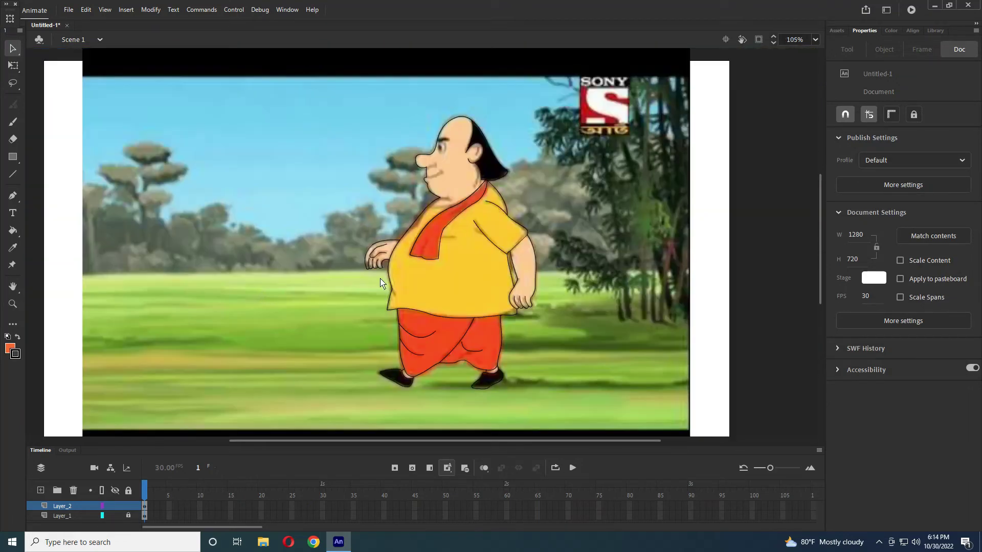
{"action": "scroll", "coordinate": [449, 327], "scroll_direction": "up", "scroll_amount": 3}
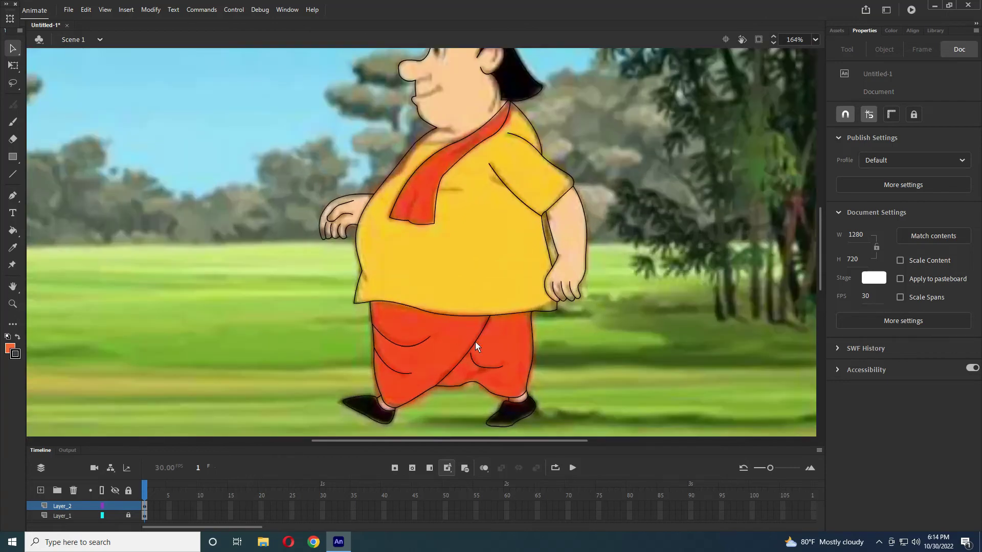
{"action": "left_click_drag", "start_coordinate": [486, 343], "coordinate": [314, 247]}
{"action": "left_click_drag", "start_coordinate": [348, 178], "coordinate": [378, 388]}
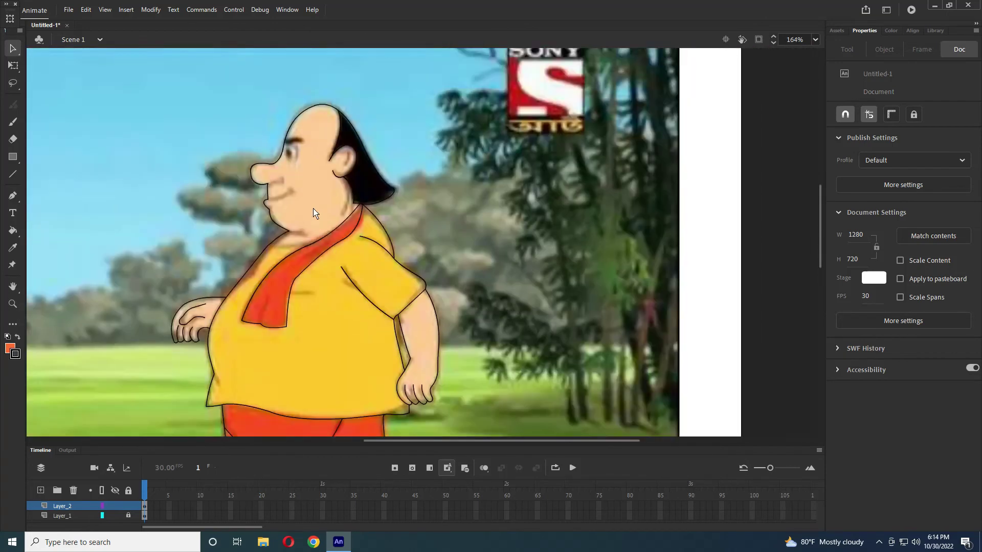
{"action": "scroll", "coordinate": [313, 212], "scroll_direction": "up", "scroll_amount": 6}
{"action": "key", "text": "n"}
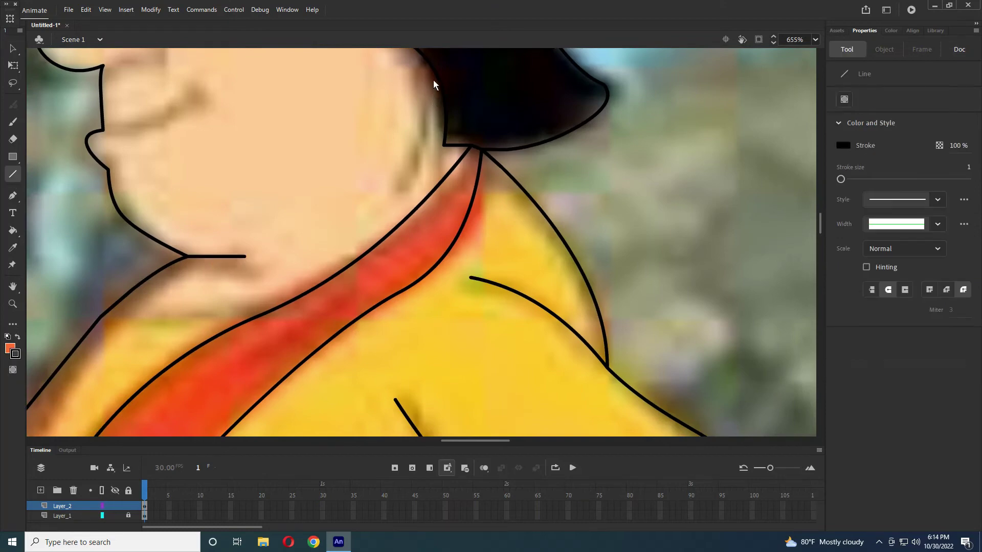
{"action": "mouse_move", "coordinate": [433, 80]}
{"action": "left_mouse_down"}
{"action": "mouse_move", "coordinate": [430, 197]}
{"action": "mouse_move", "coordinate": [399, 192]}
{"action": "left_mouse_up"}
{"action": "left_click", "coordinate": [13, 49]}
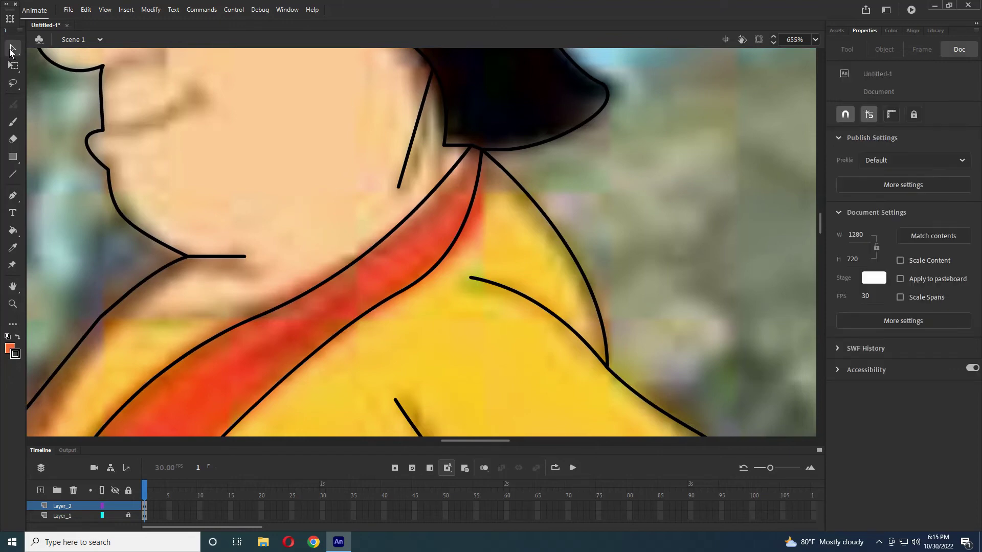
{"action": "left_click_drag", "start_coordinate": [209, 257], "coordinate": [212, 261]}
{"action": "left_click_drag", "start_coordinate": [418, 130], "coordinate": [429, 139]}
{"action": "left_click", "coordinate": [879, 542]}
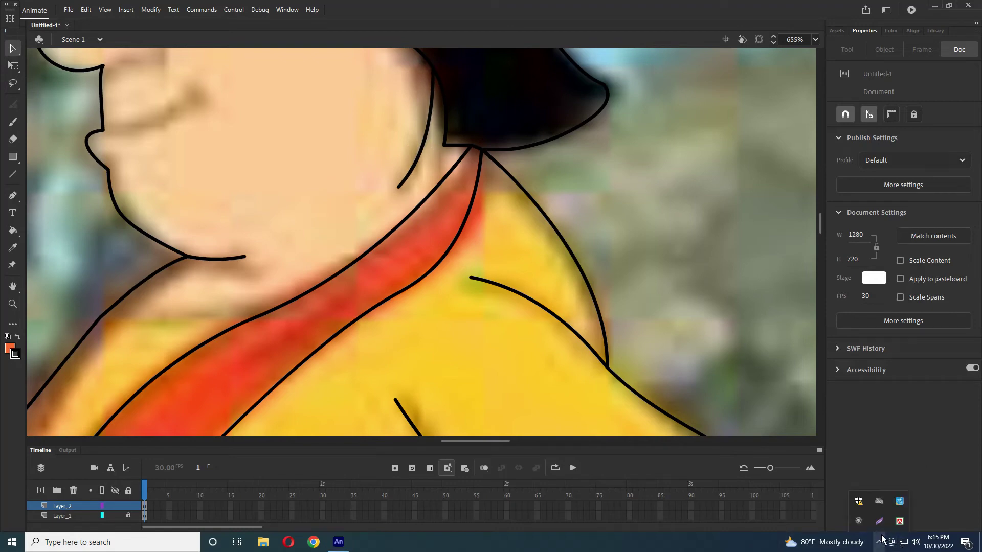
{"action": "left_click", "coordinate": [858, 521]}
{"action": "left_click", "coordinate": [928, 510]}
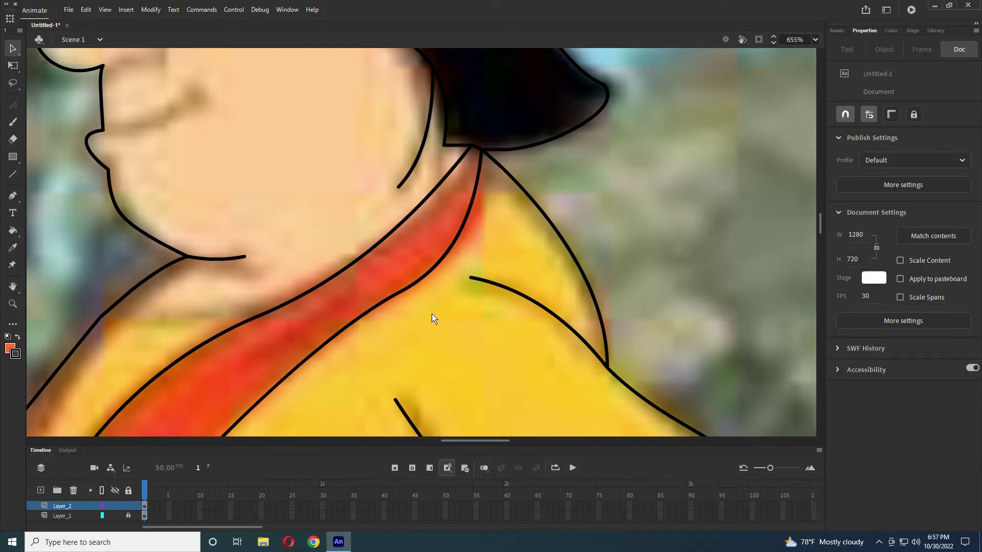
Step: Draw a straight line extending the nose's lower edge into the cheek and another for the mouth from the lips
{"action": "key", "text": "ctrl+minus"}
{"action": "key", "text": "ctrl+minus"}
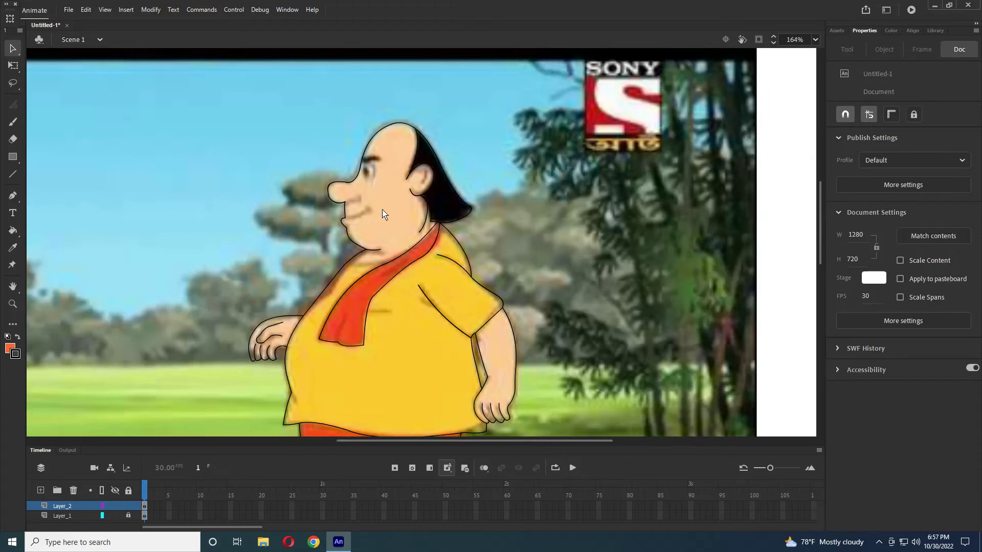
{"action": "key", "text": "ctrl+equal"}
{"action": "key", "text": "ctrl+equal"}
{"action": "left_click_drag", "start_coordinate": [385, 133], "coordinate": [401, 223]}
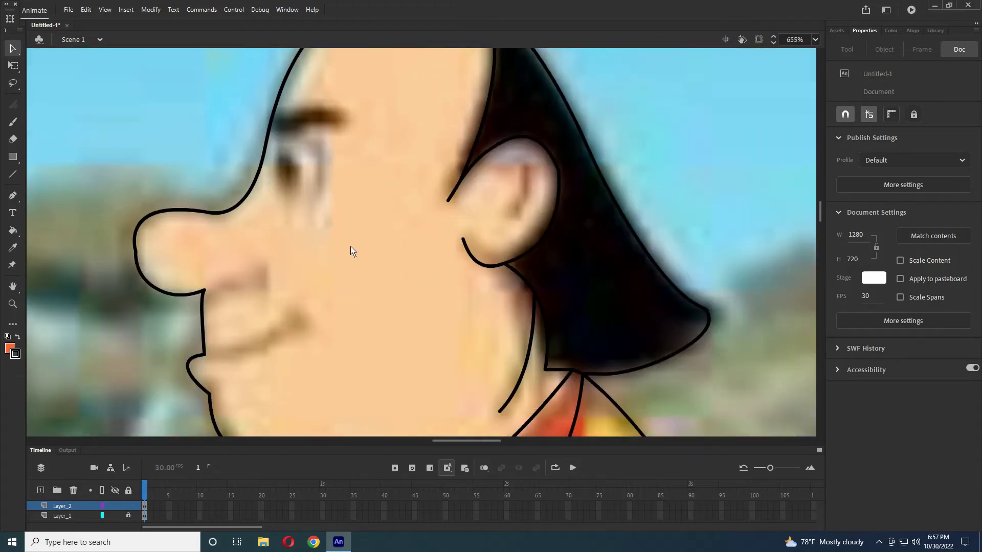
{"action": "left_click", "coordinate": [12, 174]}
{"action": "left_click_drag", "start_coordinate": [203, 291], "coordinate": [264, 267]}
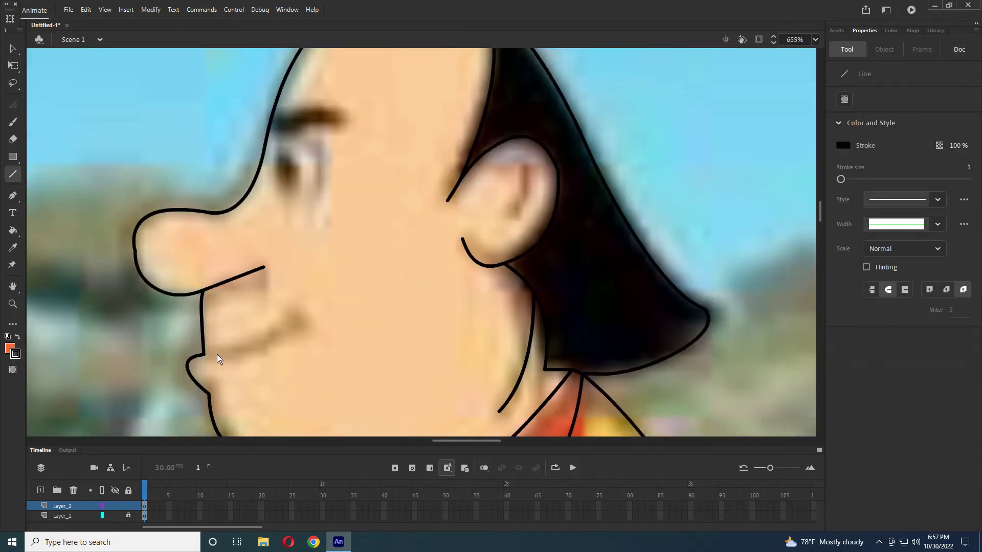
{"action": "left_click_drag", "start_coordinate": [203, 353], "coordinate": [298, 318]}
Step: Outline the eyebrow with connected straight lines and bend them into an arched shape tapering at its back end
{"action": "left_click_drag", "start_coordinate": [352, 255], "coordinate": [363, 321]}
{"action": "left_click", "coordinate": [310, 201], "text": "ctrl"}
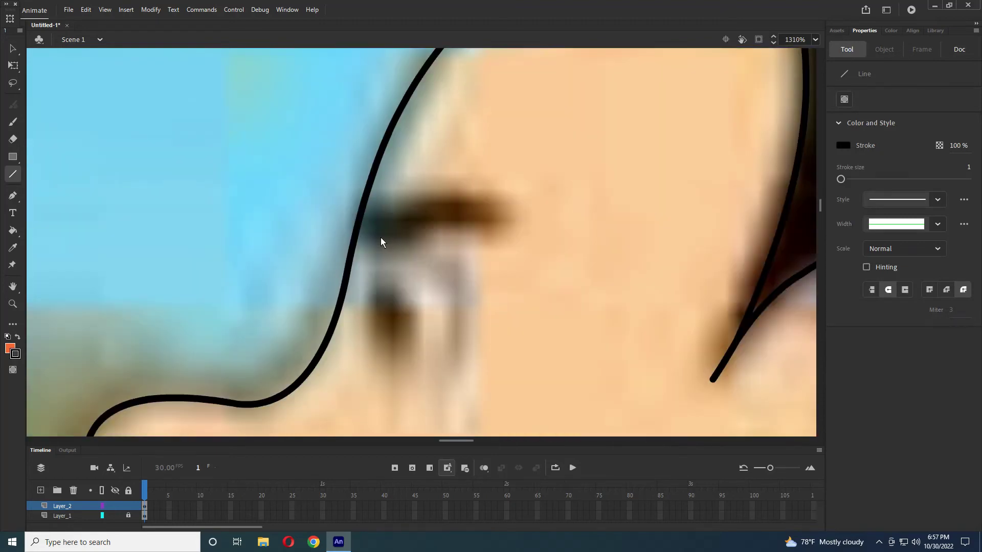
{"action": "mouse_move", "coordinate": [380, 237]}
{"action": "left_mouse_down"}
{"action": "mouse_move", "coordinate": [289, 257]}
{"action": "mouse_move", "coordinate": [398, 247]}
{"action": "mouse_move", "coordinate": [325, 217]}
{"action": "mouse_move", "coordinate": [256, 236]}
{"action": "left_mouse_up"}
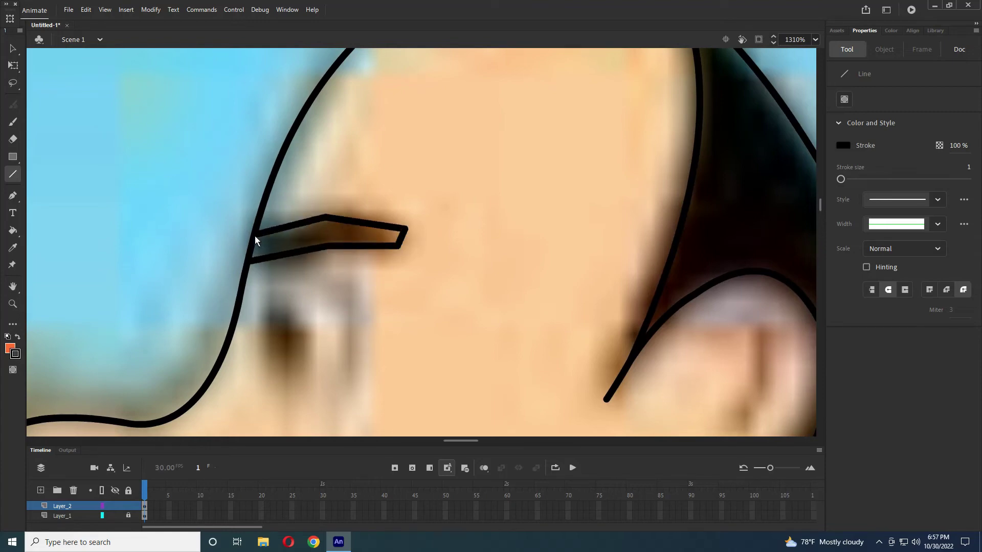
{"action": "left_click", "coordinate": [13, 49]}
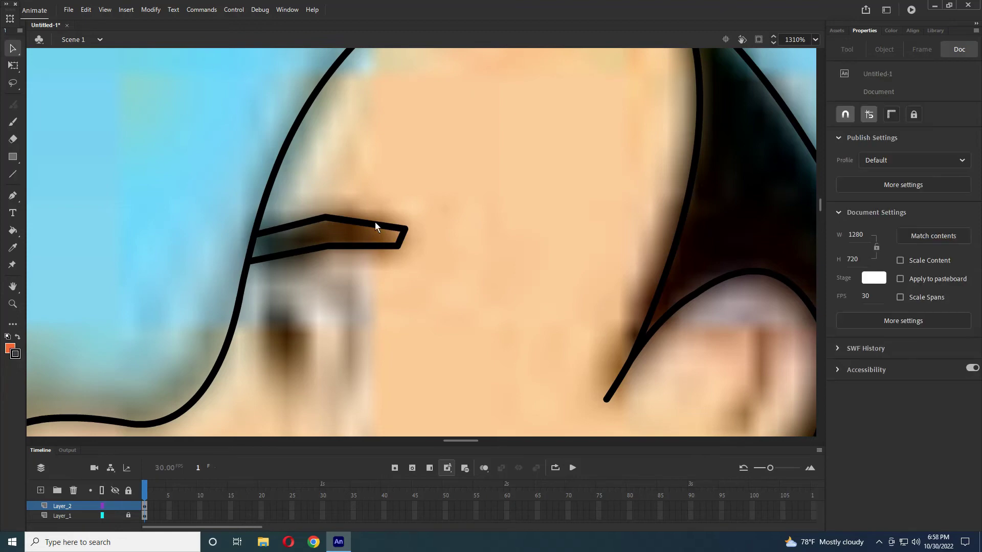
{"action": "mouse_move", "coordinate": [401, 243]}
{"action": "left_mouse_down"}
{"action": "mouse_move", "coordinate": [423, 248]}
{"action": "mouse_move", "coordinate": [376, 219]}
{"action": "mouse_move", "coordinate": [412, 236]}
{"action": "left_mouse_up"}
{"action": "key", "text": "ctrl+z"}
{"action": "left_click_drag", "start_coordinate": [307, 227], "coordinate": [297, 222]}
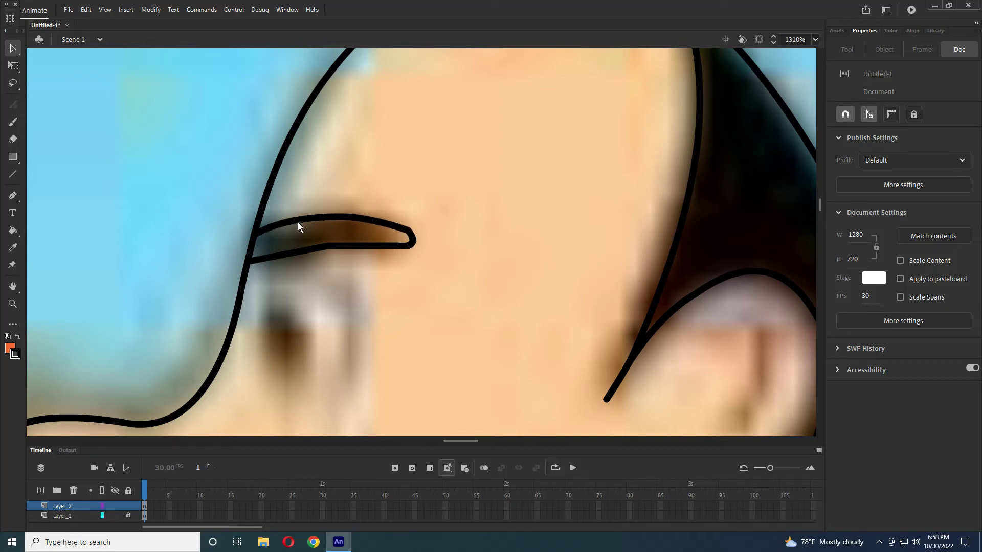
{"action": "left_click_drag", "start_coordinate": [360, 249], "coordinate": [319, 247]}
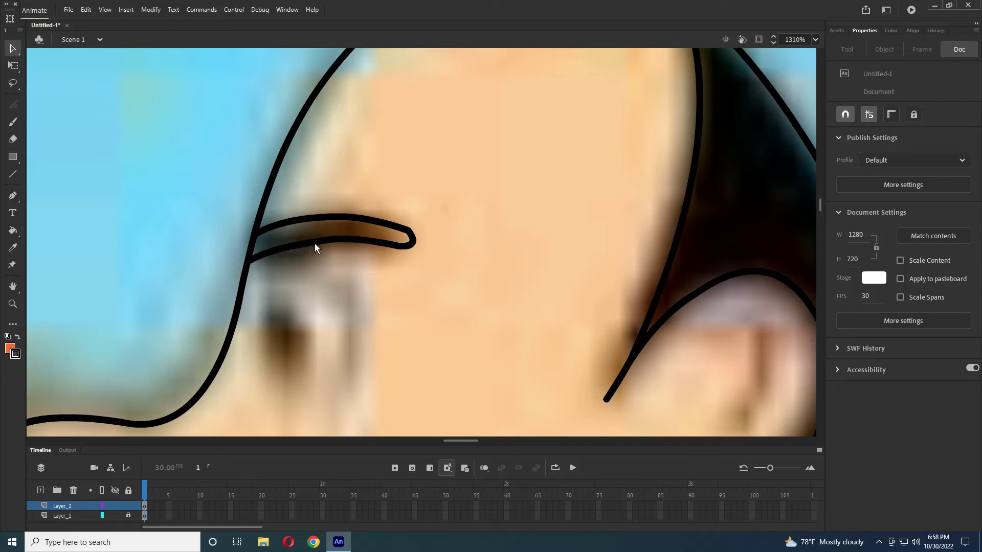
{"action": "left_click_drag", "start_coordinate": [314, 243], "coordinate": [317, 241]}
{"action": "left_click_drag", "start_coordinate": [410, 231], "coordinate": [403, 234]}
Step: Draw an upright oval about 10.6 by 17.8 px for the eye beneath the eyebrow and fill it white (#FFFFFF)
{"action": "mouse_move", "coordinate": [368, 315]}
{"action": "left_mouse_down"}
{"action": "mouse_move", "coordinate": [368, 234]}
{"action": "mouse_move", "coordinate": [428, 219]}
{"action": "left_mouse_up"}
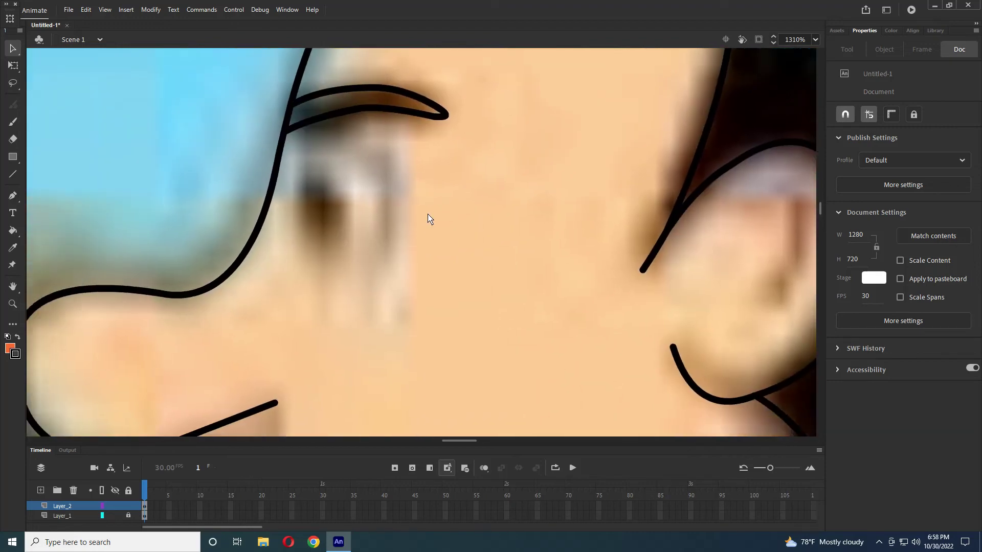
{"action": "scroll", "coordinate": [428, 219], "scroll_direction": "down", "scroll_amount": 3}
{"action": "scroll", "coordinate": [423, 225], "scroll_direction": "up", "scroll_amount": 2}
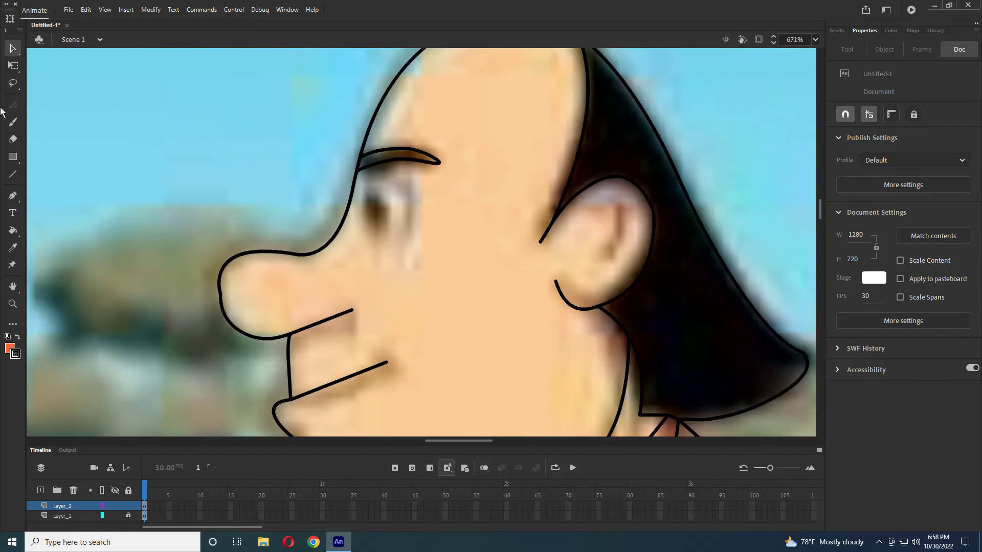
{"action": "left_click", "coordinate": [18, 159]}
{"action": "left_click", "coordinate": [44, 188]}
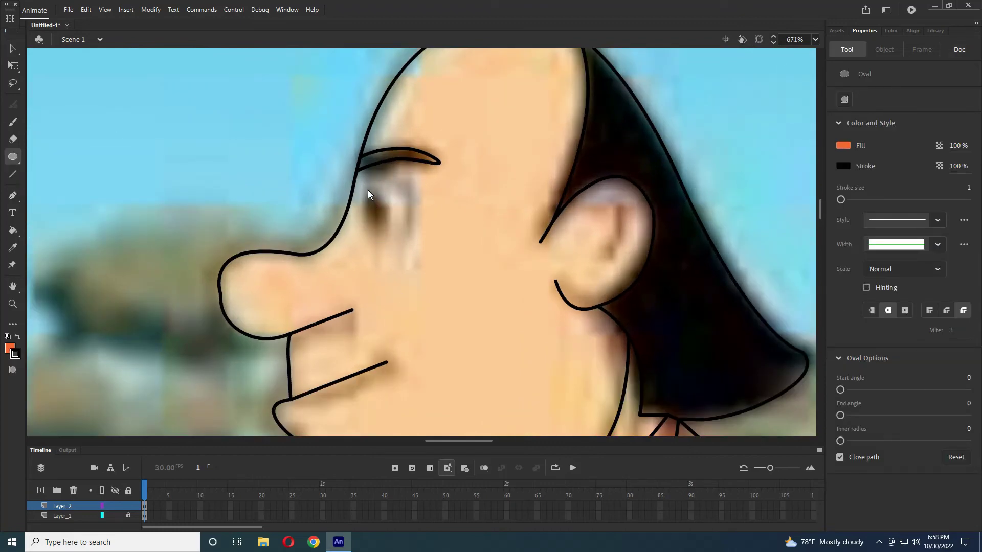
{"action": "mouse_move", "coordinate": [367, 189]}
{"action": "left_mouse_down"}
{"action": "mouse_move", "coordinate": [405, 252]}
{"action": "mouse_move", "coordinate": [376, 221]}
{"action": "left_mouse_up"}
{"action": "key", "text": "v"}
{"action": "double_click", "coordinate": [388, 228]}
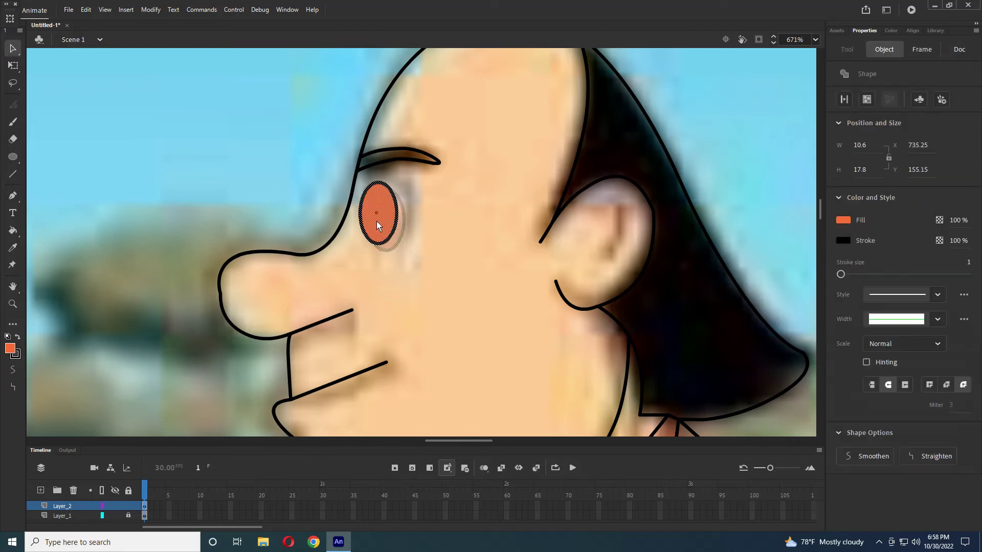
{"action": "left_click", "coordinate": [10, 351]}
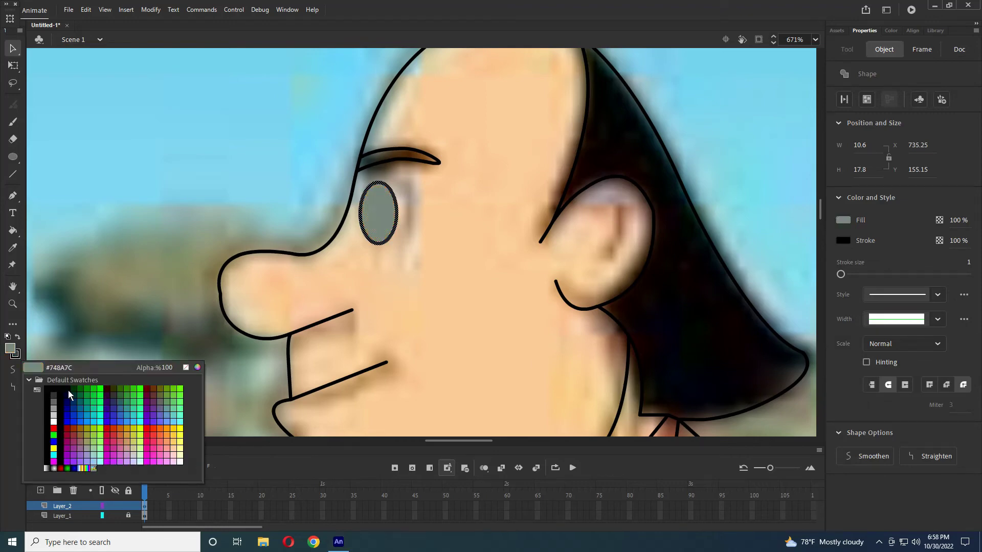
{"action": "left_click", "coordinate": [54, 427]}
{"action": "left_click", "coordinate": [443, 246]}
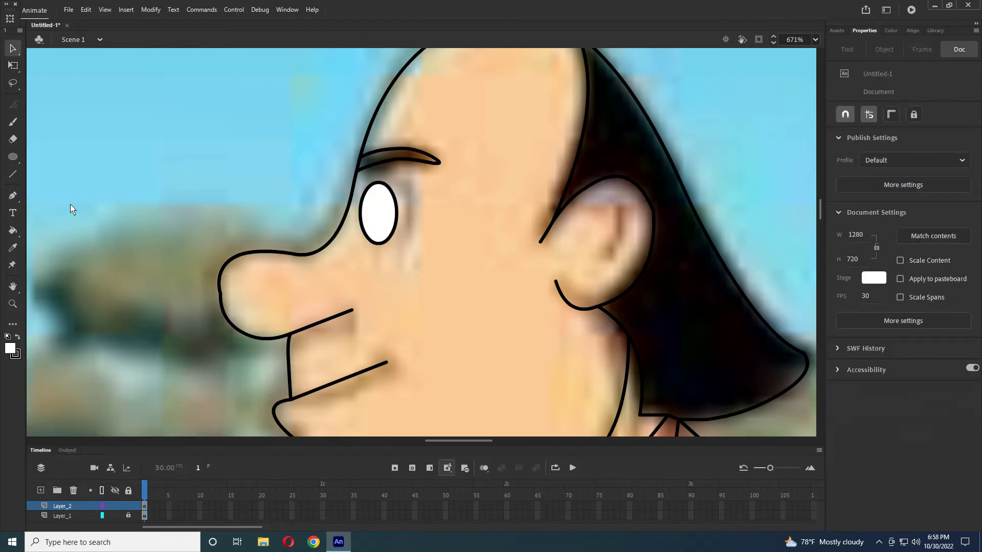
Step: Draw a small oval pupil about 3.6 by 7 px inside the eye, shift it slightly upward and fill it black
{"action": "left_click", "coordinate": [12, 156]}
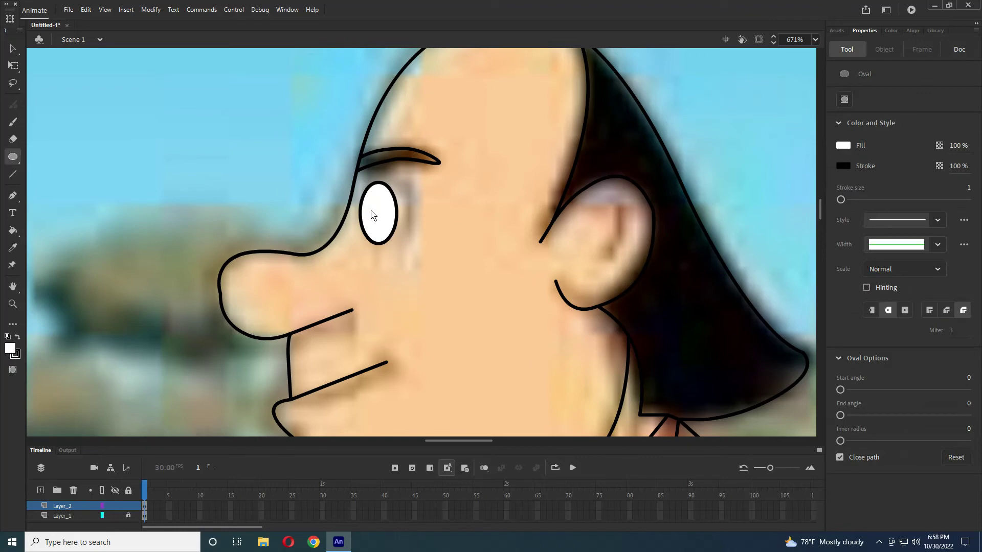
{"action": "left_click_drag", "start_coordinate": [368, 209], "coordinate": [380, 233]}
{"action": "left_click", "coordinate": [13, 50]}
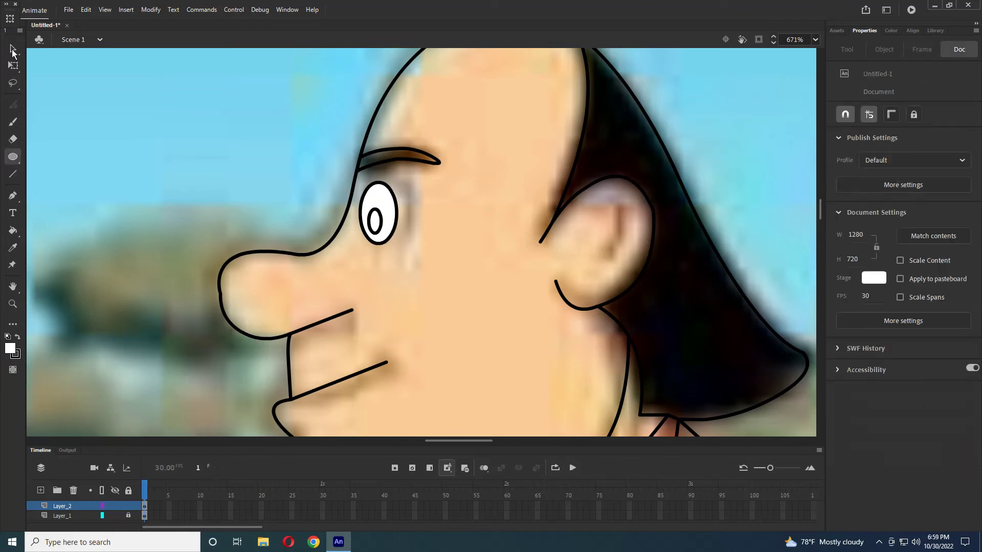
{"action": "double_click", "coordinate": [373, 223]}
{"action": "mouse_move", "coordinate": [373, 223]}
{"action": "left_mouse_down"}
{"action": "mouse_move", "coordinate": [349, 200]}
{"action": "mouse_move", "coordinate": [357, 207]}
{"action": "left_mouse_up"}
{"action": "left_click", "coordinate": [379, 216], "text": "ctrl"}
{"action": "left_click", "coordinate": [10, 349]}
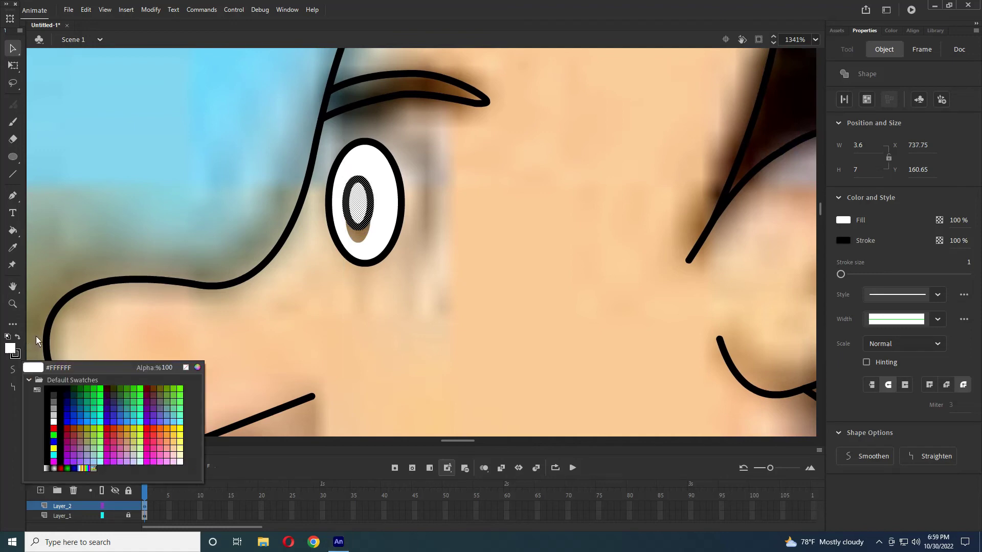
{"action": "left_click", "coordinate": [61, 426]}
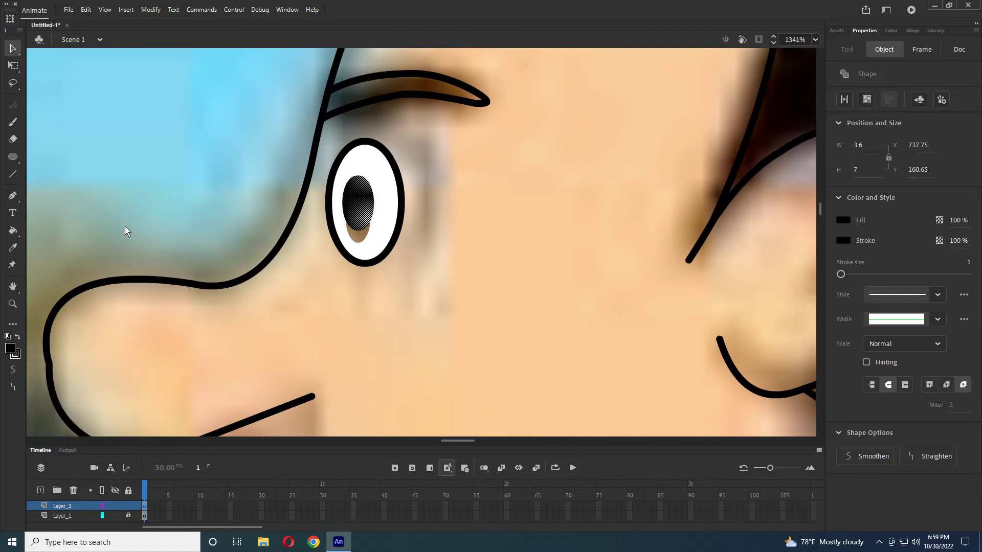
Step: Sample the white of the eye and fill the gap beneath the pupil with it
{"action": "left_click", "coordinate": [13, 247]}
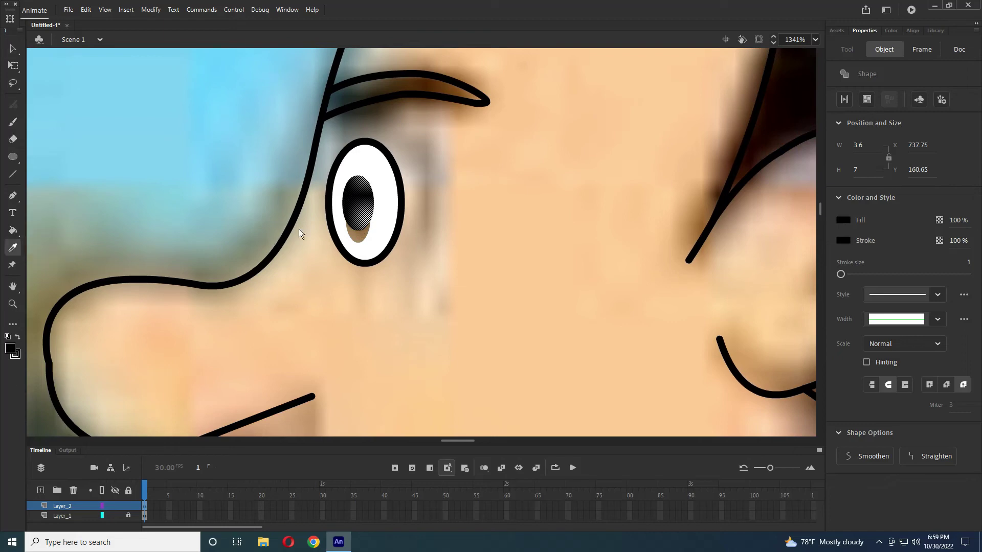
{"action": "left_click", "coordinate": [13, 50]}
{"action": "left_click", "coordinate": [234, 154]}
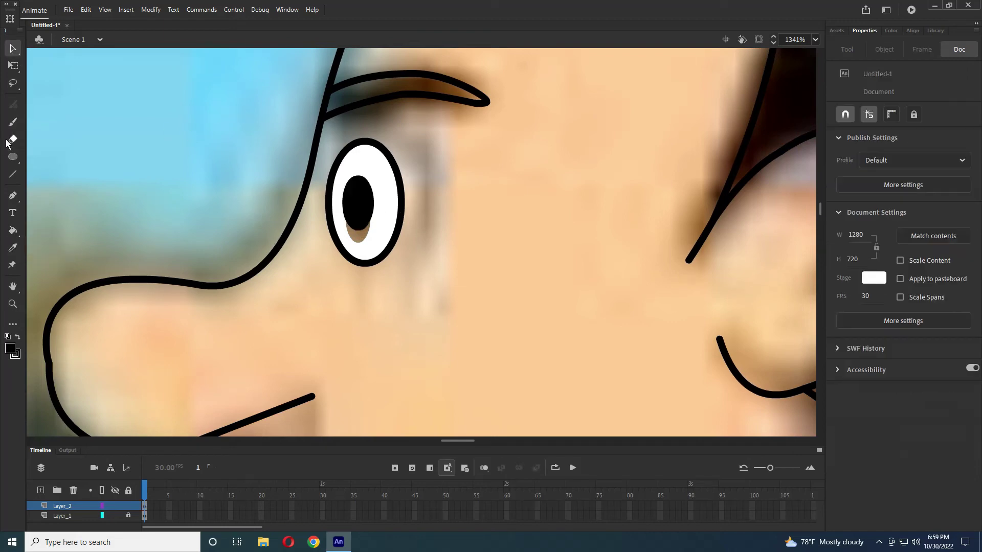
{"action": "left_click", "coordinate": [13, 247]}
{"action": "left_click", "coordinate": [387, 227]}
{"action": "left_click", "coordinate": [358, 250]}
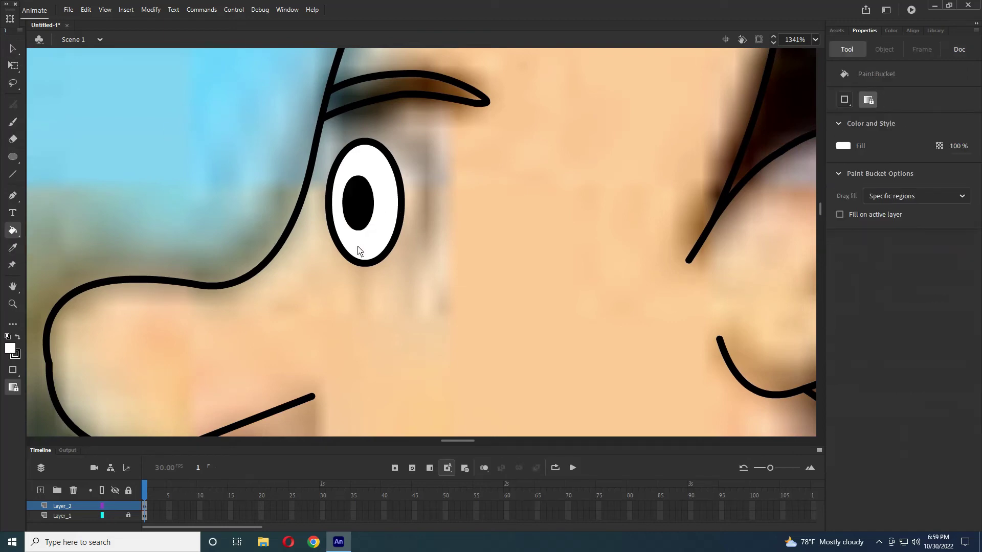
Step: Draw two connected straight lines inside the ear, one down its inner fold and one across the top
{"action": "key", "text": "ctrl+minus"}
{"action": "key", "text": "ctrl+minus"}
{"action": "key", "text": "ctrl+minus"}
{"action": "left_click_drag", "start_coordinate": [436, 293], "coordinate": [361, 229]}
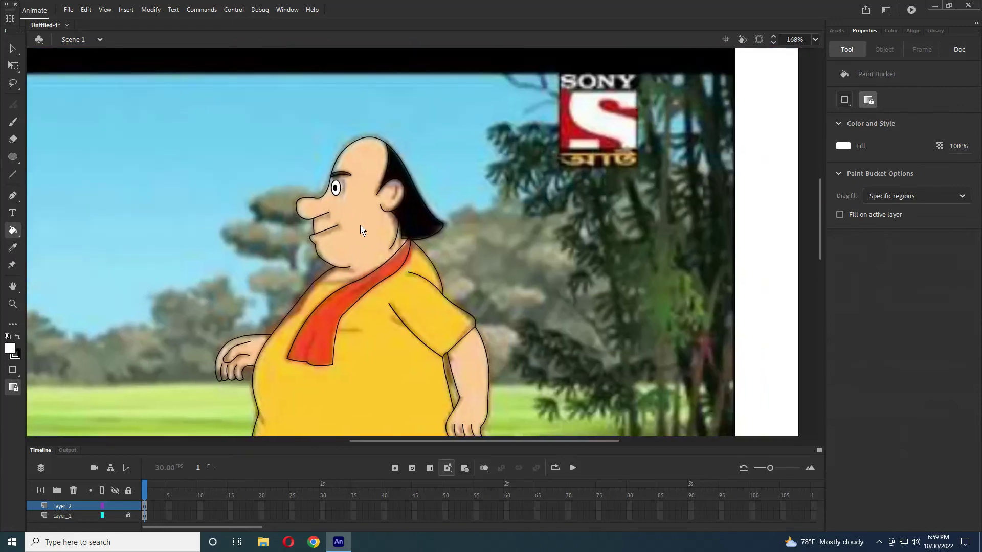
{"action": "left_click", "coordinate": [390, 209], "text": "ctrl"}
{"action": "scroll", "coordinate": [461, 220], "scroll_direction": "up", "scroll_amount": 2}
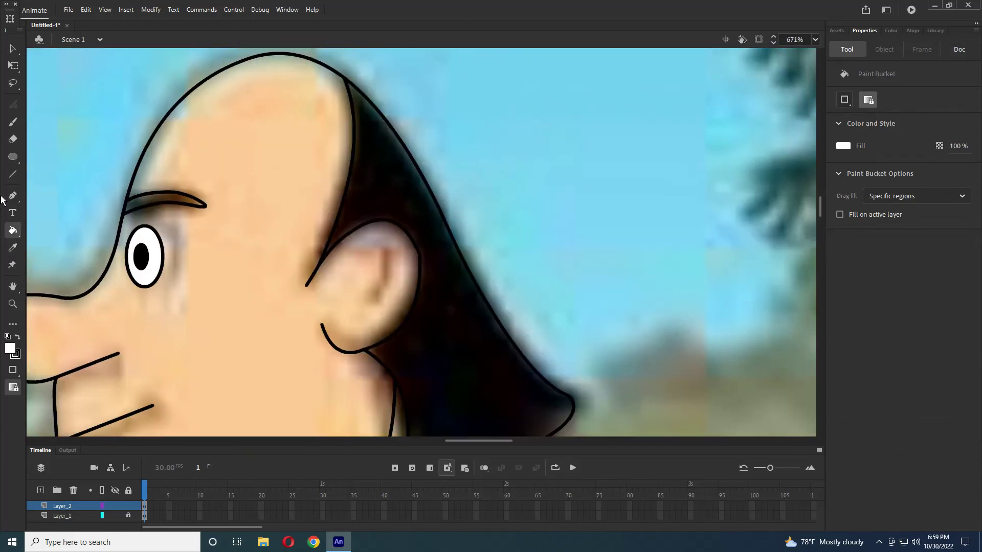
{"action": "key", "text": "n"}
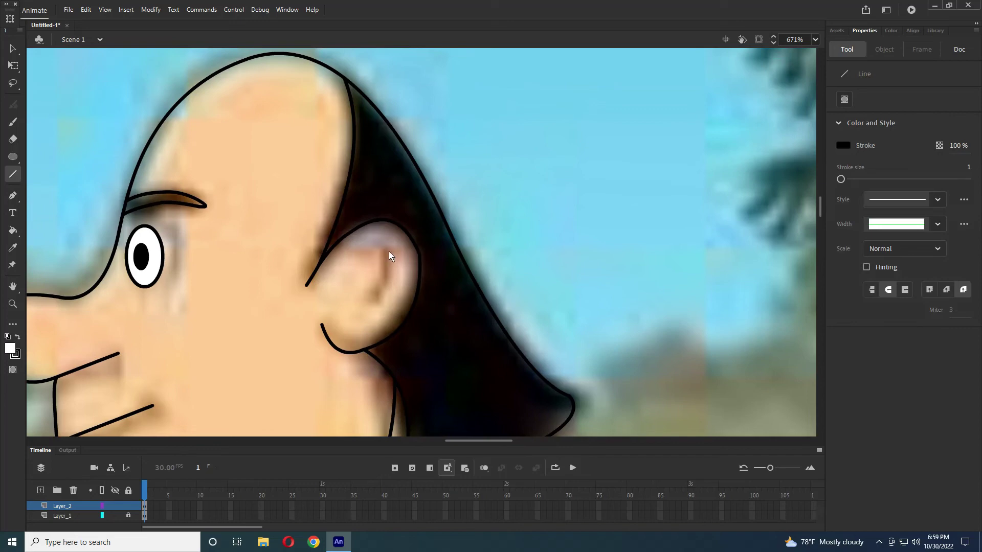
{"action": "left_click_drag", "start_coordinate": [387, 252], "coordinate": [366, 312]}
{"action": "mouse_move", "coordinate": [352, 250]}
{"action": "left_mouse_down"}
{"action": "mouse_move", "coordinate": [402, 251]}
{"action": "mouse_move", "coordinate": [390, 250]}
{"action": "left_mouse_up"}
Step: Bend the two inner ear lines into a rounded fold that follows the ear's shape
{"action": "key", "text": "v"}
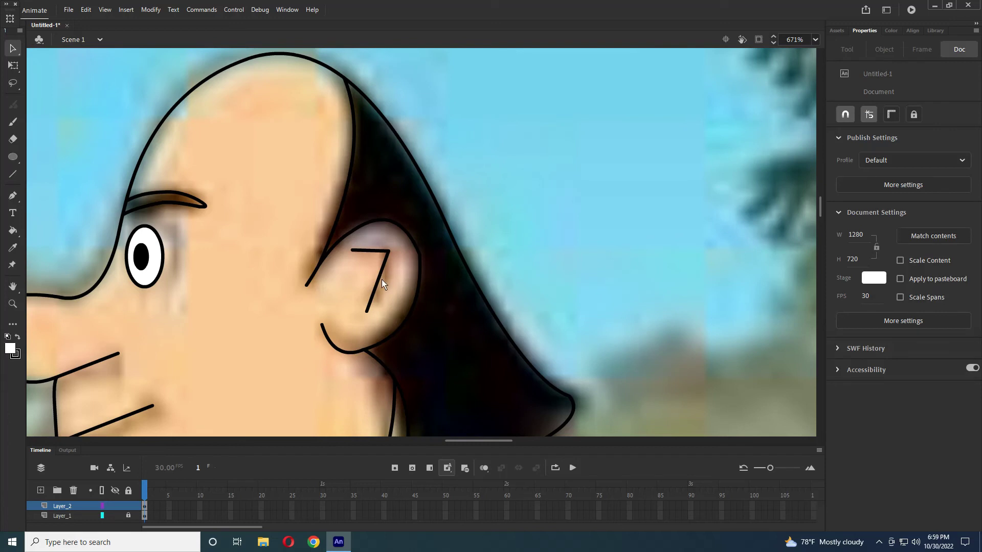
{"action": "left_click_drag", "start_coordinate": [381, 279], "coordinate": [393, 281]}
{"action": "left_click_drag", "start_coordinate": [354, 251], "coordinate": [350, 263]}
{"action": "left_click", "coordinate": [364, 258]}
{"action": "left_click", "coordinate": [366, 277]}
{"action": "left_click_drag", "start_coordinate": [362, 260], "coordinate": [363, 251]}
Step: Bend the straight mouth line downward into a smile
{"action": "key", "text": "ctrl+minus"}
{"action": "key", "text": "ctrl+minus"}
{"action": "key", "text": "ctrl+equal"}
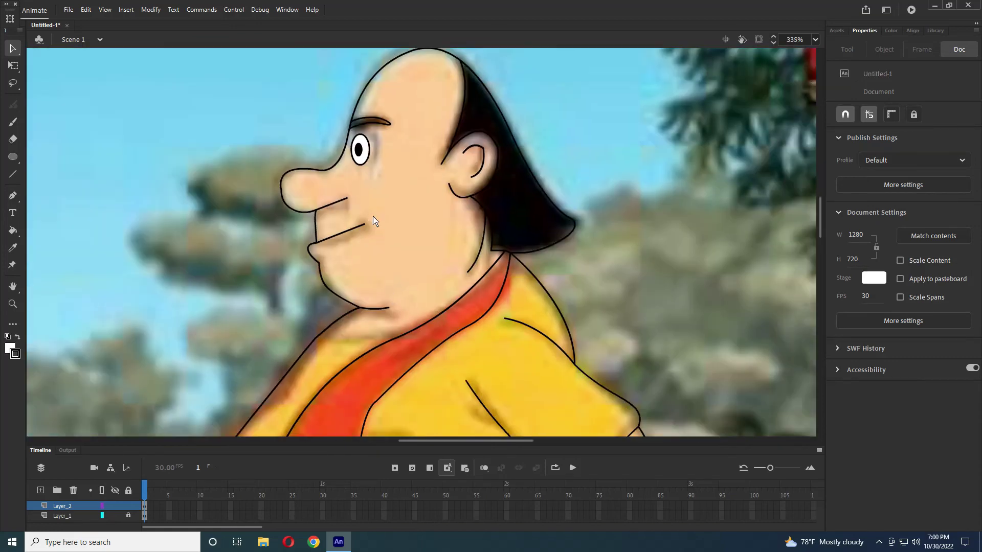
{"action": "key", "text": "ctrl+equal"}
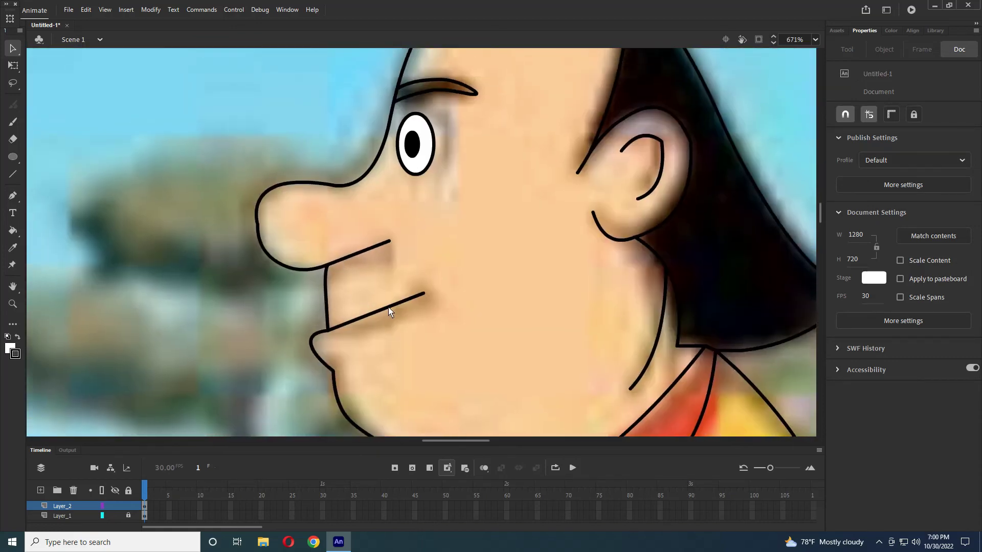
{"action": "left_click_drag", "start_coordinate": [388, 308], "coordinate": [396, 318]}
Step: Draw the shirt's neckline from the front of the neck to the scarf and curve it slightly downward
{"action": "left_click_drag", "start_coordinate": [479, 360], "coordinate": [418, 233]}
{"action": "scroll", "coordinate": [487, 285], "scroll_direction": "down", "scroll_amount": 3}
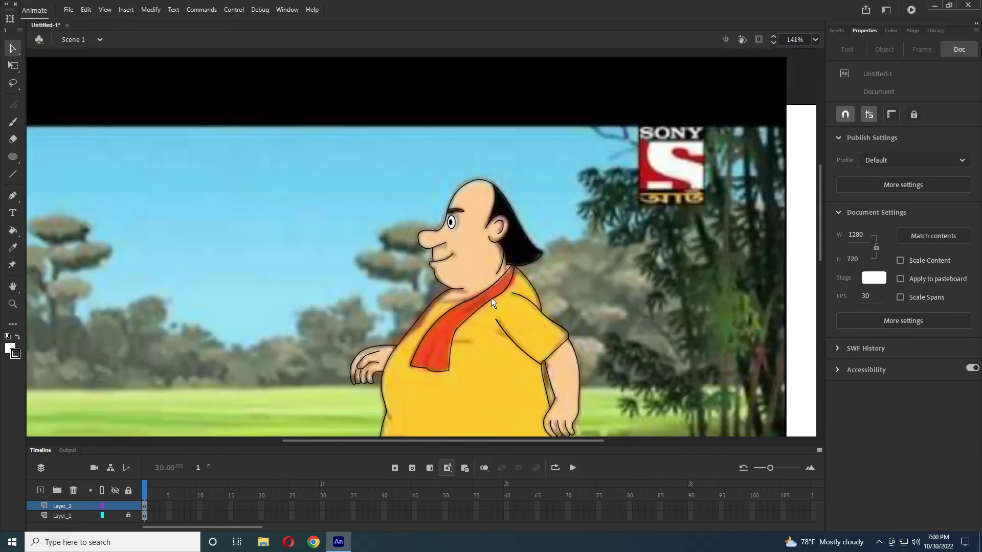
{"action": "scroll", "coordinate": [484, 292], "scroll_direction": "up", "scroll_amount": 11}
{"action": "scroll", "coordinate": [425, 251], "scroll_direction": "down", "scroll_amount": 1}
{"action": "scroll", "coordinate": [417, 253], "scroll_direction": "down", "scroll_amount": 2}
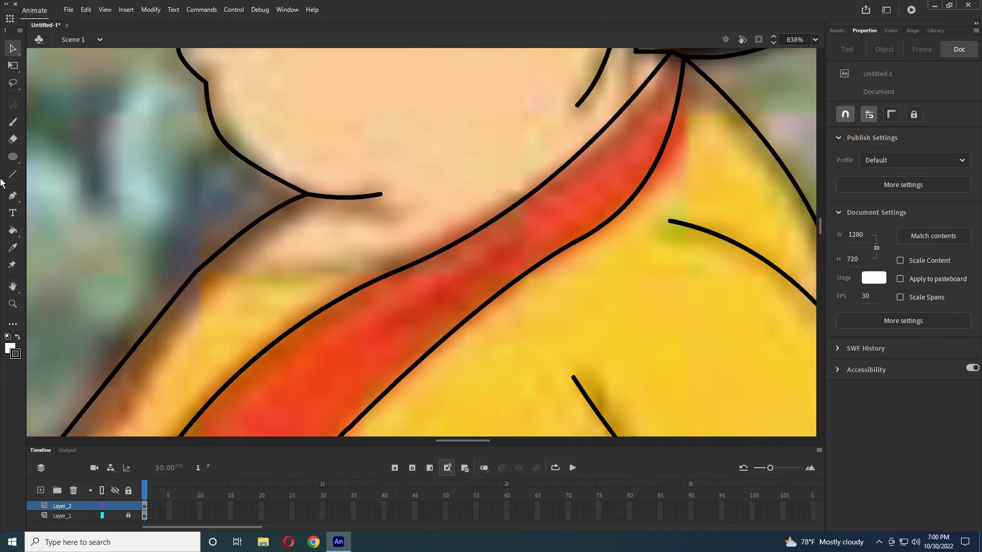
{"action": "key", "text": "n"}
{"action": "mouse_move", "coordinate": [200, 272]}
{"action": "left_mouse_down"}
{"action": "mouse_move", "coordinate": [390, 273]}
{"action": "mouse_move", "coordinate": [424, 260]}
{"action": "left_mouse_up"}
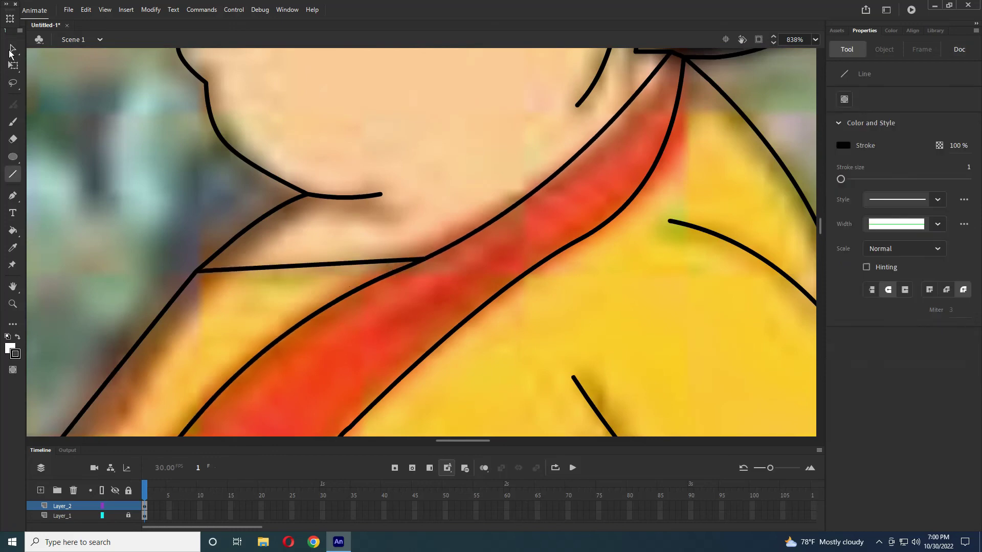
{"action": "left_click", "coordinate": [13, 48]}
{"action": "left_click_drag", "start_coordinate": [321, 266], "coordinate": [321, 284]}
Step: Draw fold lines at the scarf's lower end and along its upper part, curving them to follow the cloth
{"action": "scroll", "coordinate": [458, 272], "scroll_direction": "down", "scroll_amount": 6}
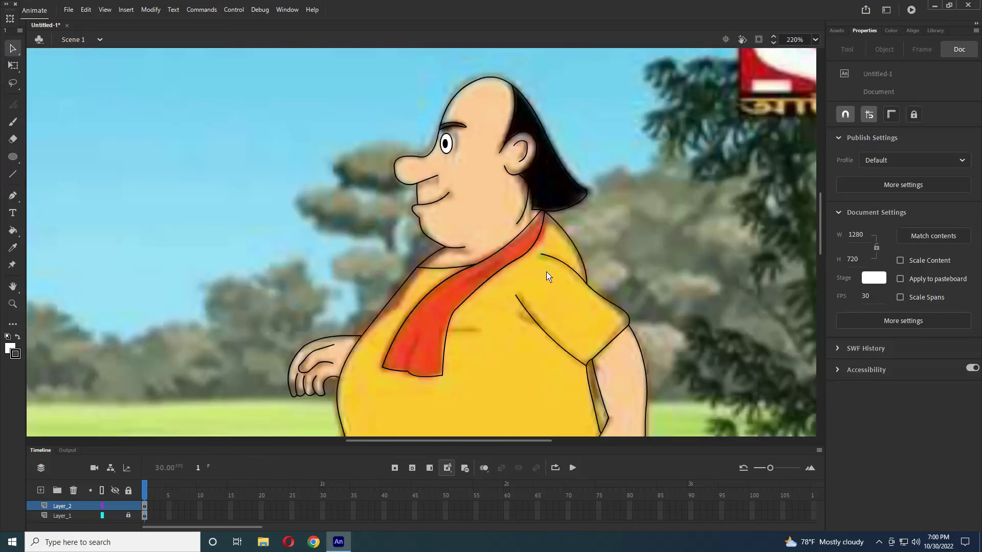
{"action": "scroll", "coordinate": [548, 272], "scroll_direction": "up", "scroll_amount": 1}
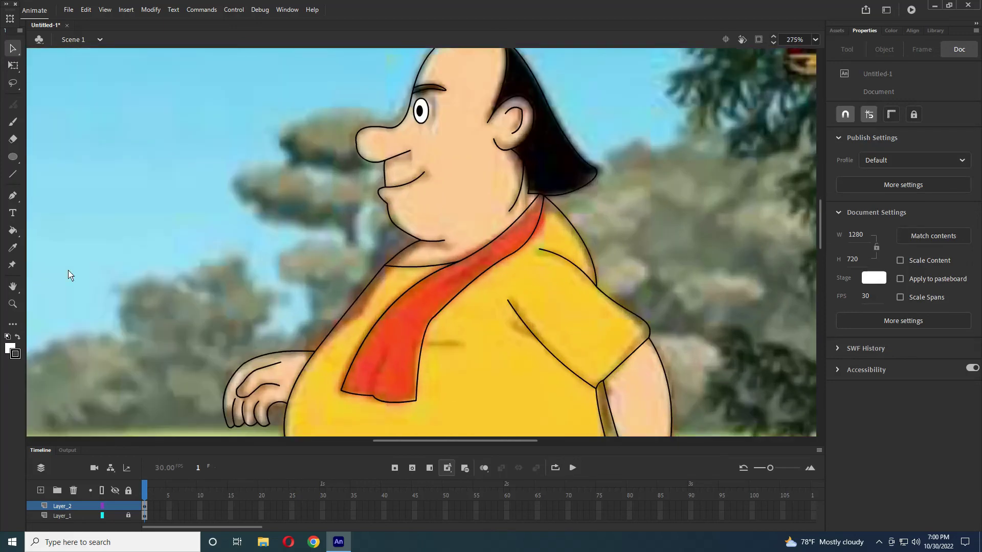
{"action": "left_click", "coordinate": [12, 174]}
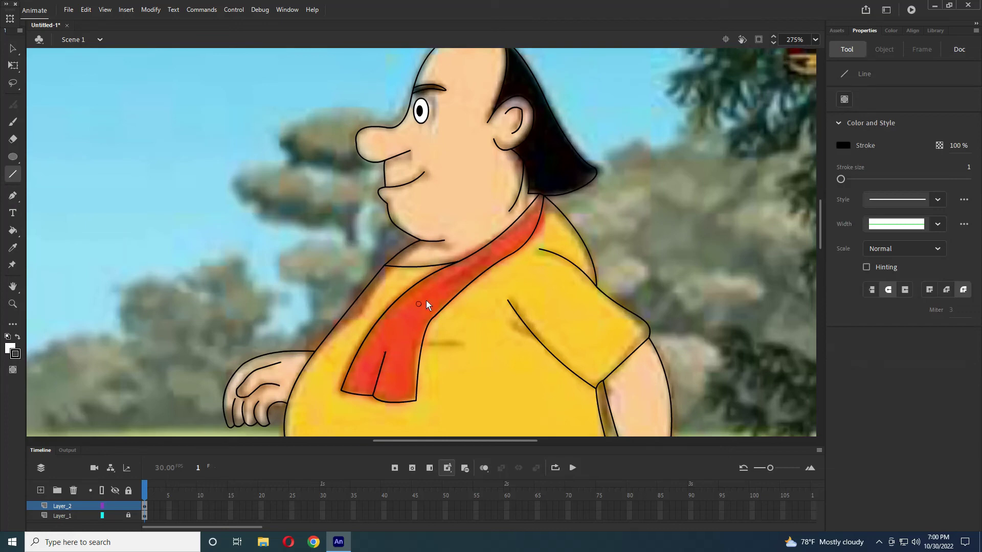
{"action": "left_click_drag", "start_coordinate": [418, 304], "coordinate": [538, 220]}
{"action": "key", "text": "v"}
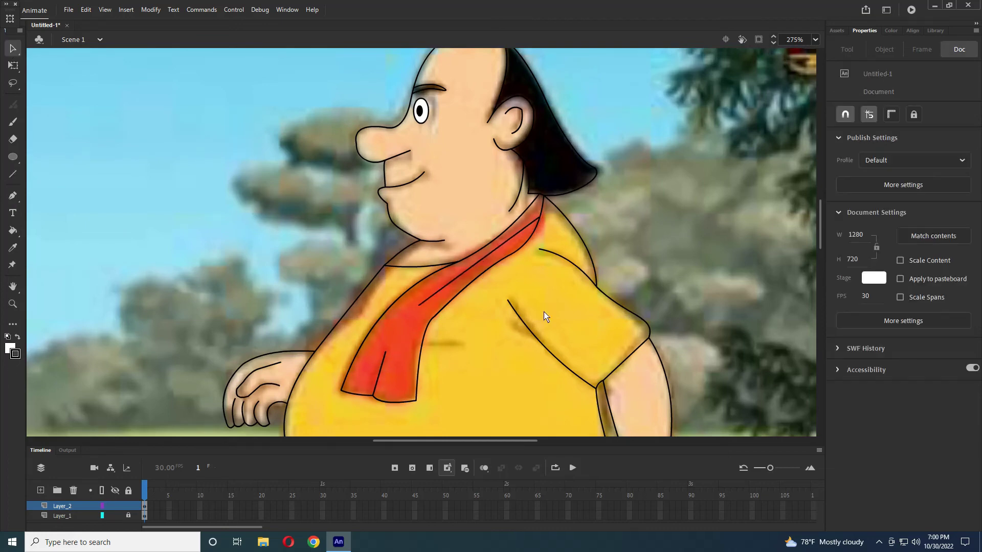
{"action": "left_click_drag", "start_coordinate": [473, 268], "coordinate": [477, 271]}
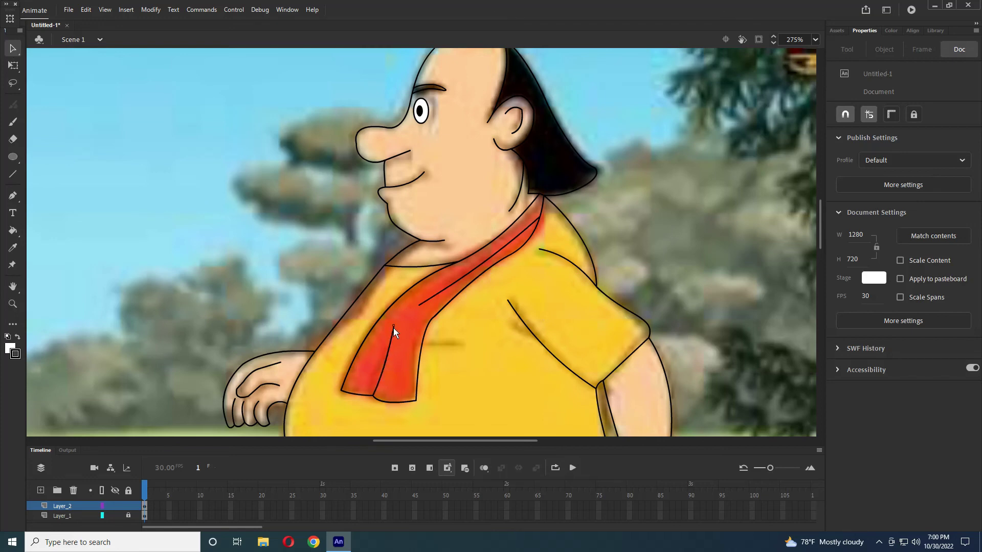
Step: Examine the traced outlines of the trousers and both shoes against the reference picture
{"action": "scroll", "coordinate": [393, 327], "scroll_direction": "down", "scroll_amount": 5}
{"action": "scroll", "coordinate": [436, 248], "scroll_direction": "up", "scroll_amount": 8}
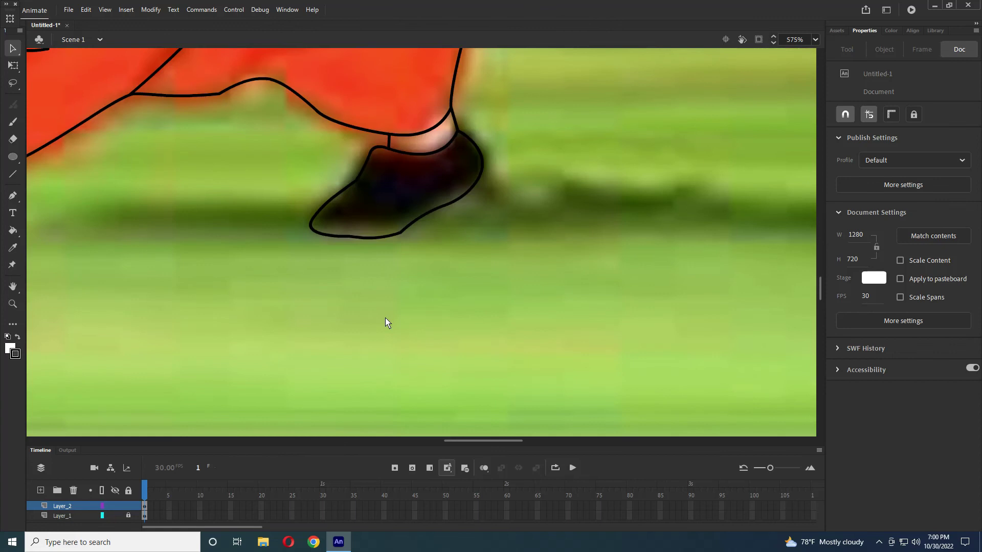
{"action": "left_click_drag", "start_coordinate": [422, 215], "coordinate": [454, 306]}
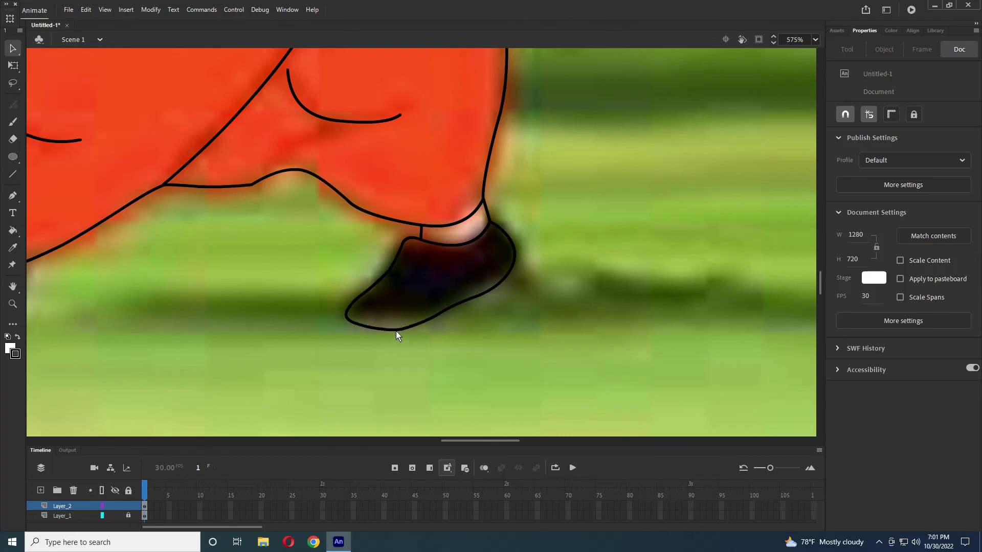
{"action": "scroll", "coordinate": [503, 285], "scroll_direction": "down", "scroll_amount": 4}
{"action": "scroll", "coordinate": [274, 289], "scroll_direction": "up", "scroll_amount": 4}
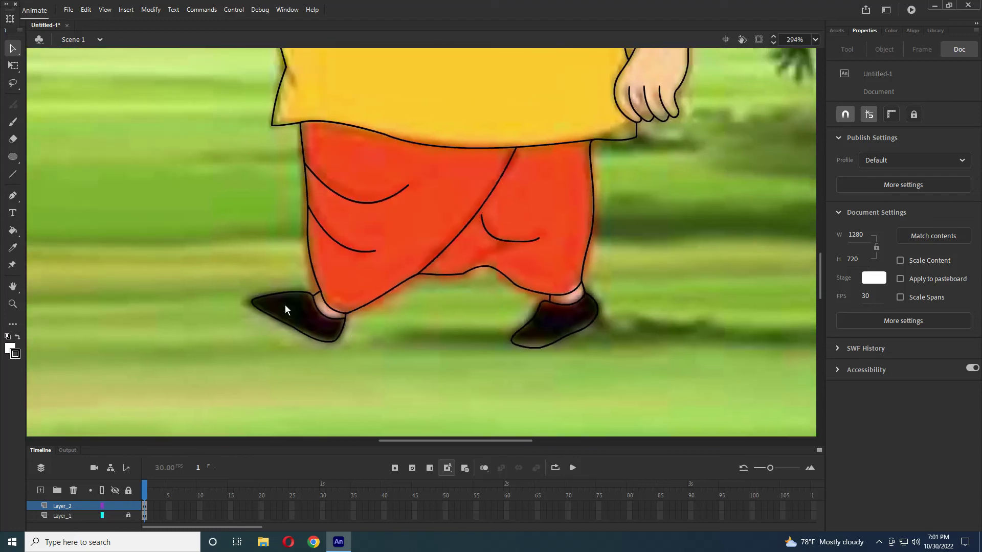
{"action": "left_click_drag", "start_coordinate": [363, 280], "coordinate": [359, 280]}
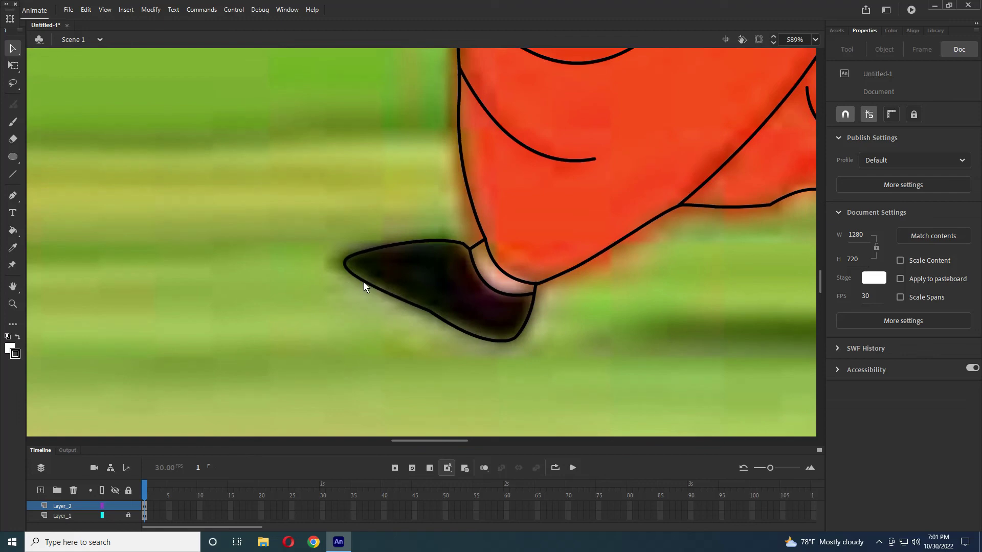
{"action": "scroll", "coordinate": [363, 284], "scroll_direction": "down", "scroll_amount": 9}
{"action": "left_click_drag", "start_coordinate": [468, 186], "coordinate": [403, 274]}
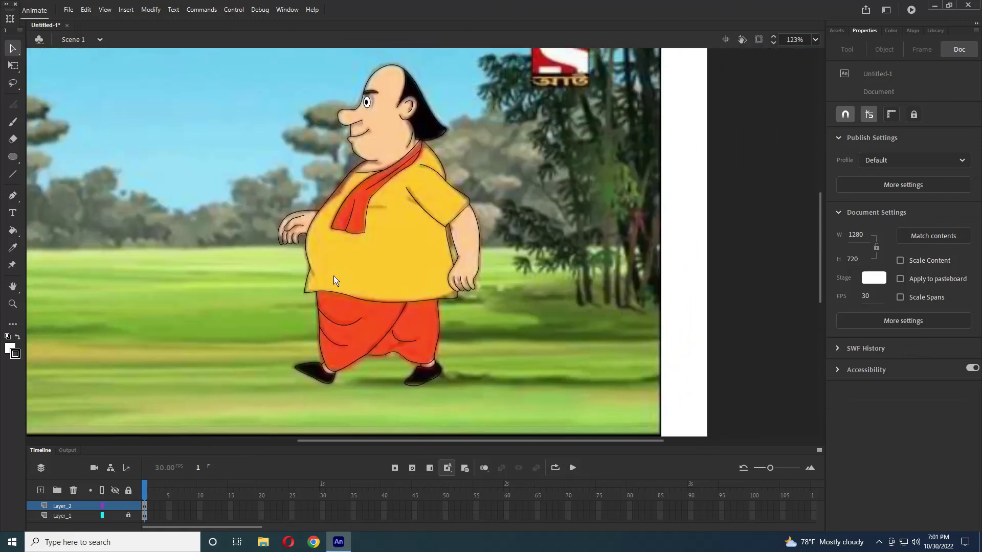
Step: Using colours sampled from the reference picture, fill the trousers and scarf red and the face, neck, hands and arm in skin tone
{"action": "left_click", "coordinate": [13, 248]}
{"action": "left_click", "coordinate": [360, 345]}
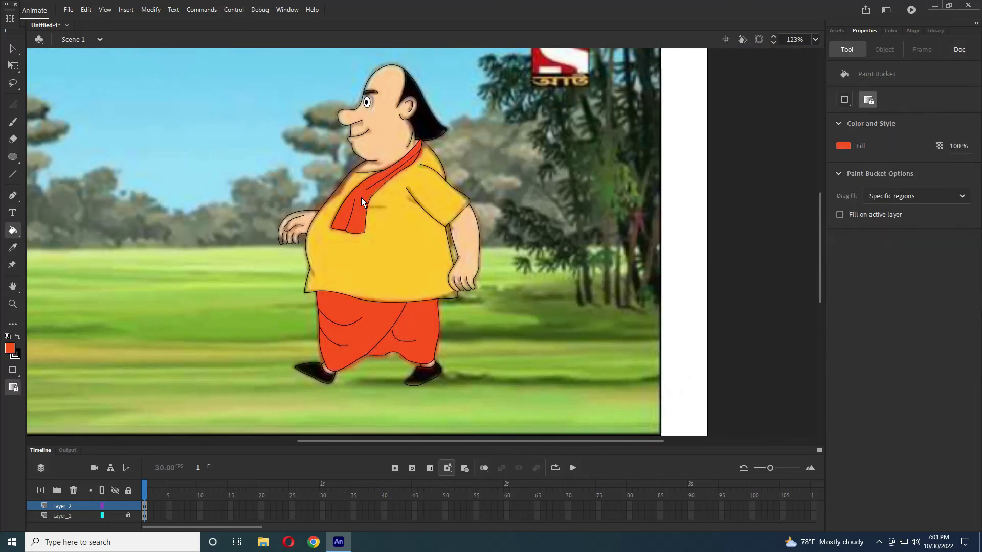
{"action": "left_click", "coordinate": [13, 248]}
{"action": "scroll", "coordinate": [379, 170], "scroll_direction": "up", "scroll_amount": 4}
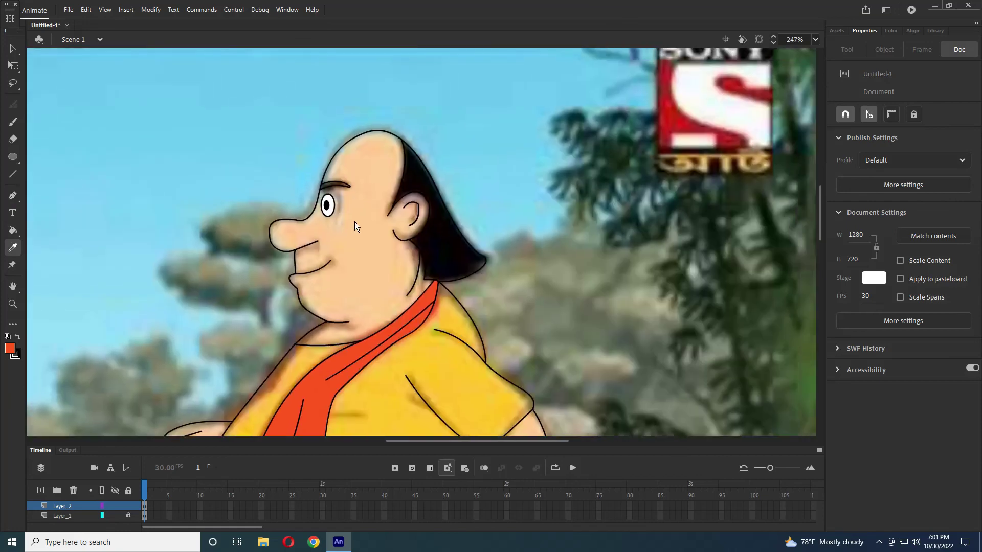
{"action": "left_click", "coordinate": [357, 225]}
{"action": "scroll", "coordinate": [358, 280], "scroll_direction": "down", "scroll_amount": 3}
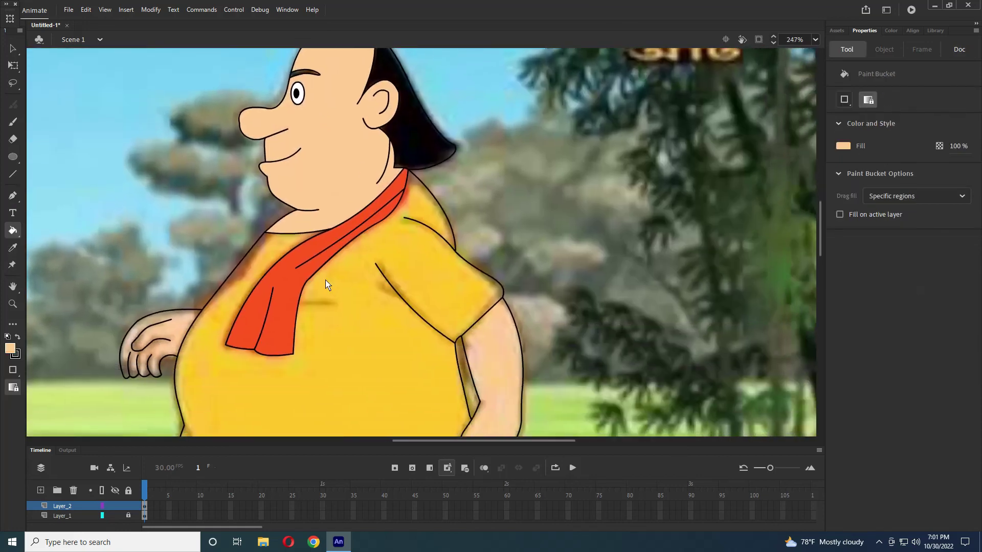
{"action": "left_click", "coordinate": [182, 340]}
{"action": "left_click", "coordinate": [502, 356]}
{"action": "scroll", "coordinate": [502, 306], "scroll_direction": "down", "scroll_amount": 3}
{"action": "scroll", "coordinate": [502, 251], "scroll_direction": "down", "scroll_amount": 1}
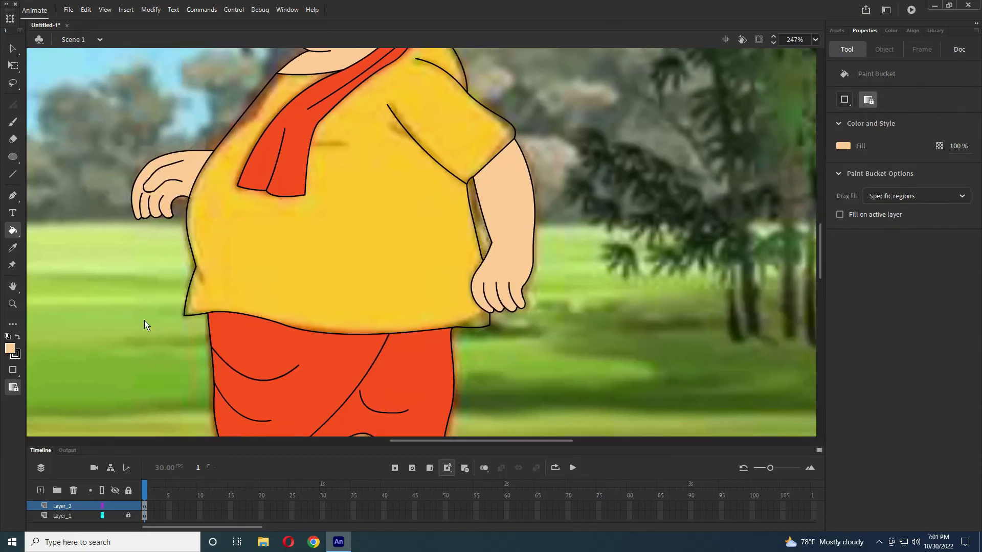
Step: Sample the shirt's yellow from the reference picture and fill the shirt and sleeve with it
{"action": "left_click", "coordinate": [13, 247]}
{"action": "left_click", "coordinate": [388, 259]}
{"action": "left_click", "coordinate": [387, 257]}
Step: Sample the black of the hair from the reference picture and fill the hair and eyebrow with it
{"action": "left_click_drag", "start_coordinate": [392, 187], "coordinate": [384, 345]}
{"action": "key", "text": "ctrl+equal"}
{"action": "left_click_drag", "start_coordinate": [277, 66], "coordinate": [335, 305]}
{"action": "left_click_drag", "start_coordinate": [255, 246], "coordinate": [280, 316]}
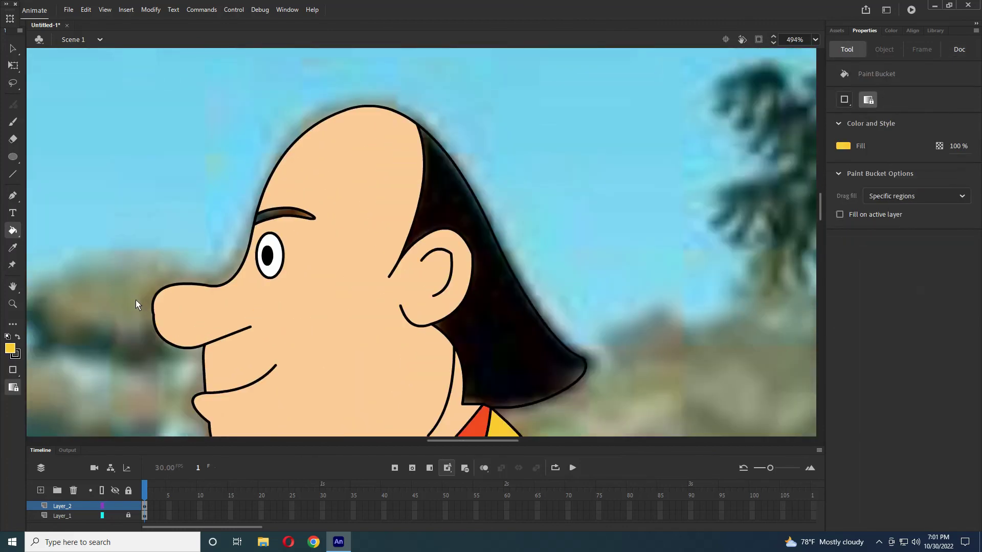
{"action": "left_click", "coordinate": [13, 247]}
{"action": "left_click", "coordinate": [488, 335]}
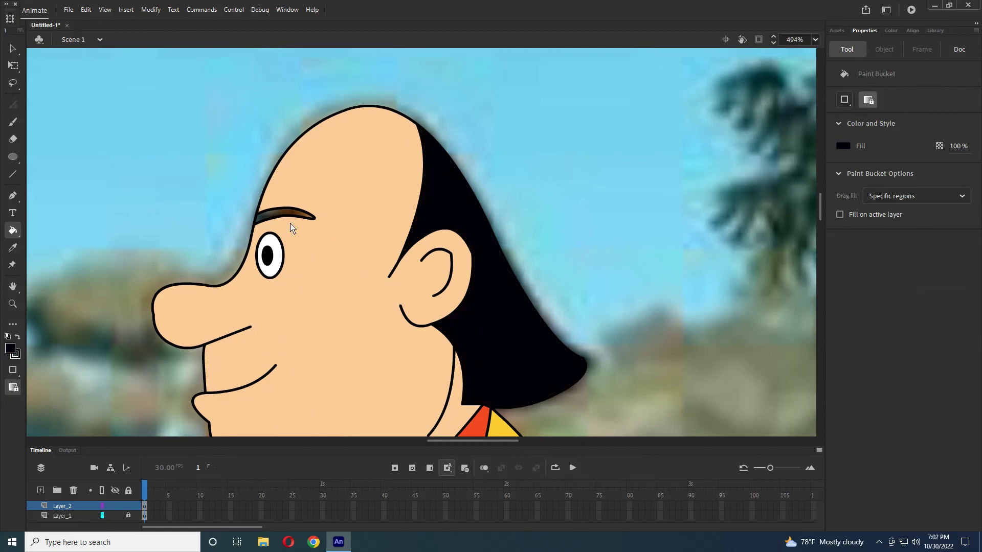
{"action": "left_click", "coordinate": [281, 216]}
Step: Hide the reference picture's layer briefly to check the character for unfilled areas, and show the layer again
{"action": "key", "text": "ctrl+minus"}
{"action": "key", "text": "ctrl+minus"}
{"action": "key", "text": "ctrl+minus"}
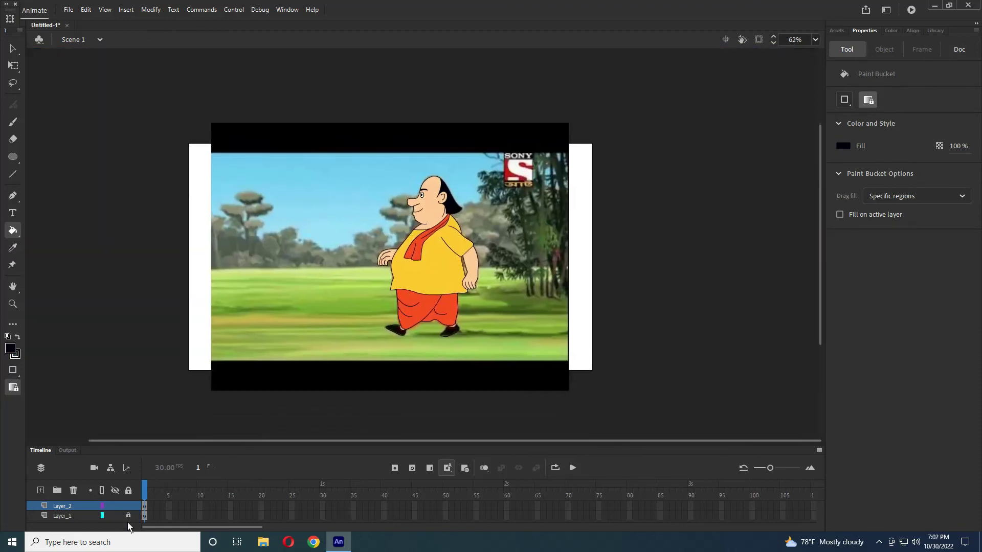
{"action": "left_click", "coordinate": [115, 515]}
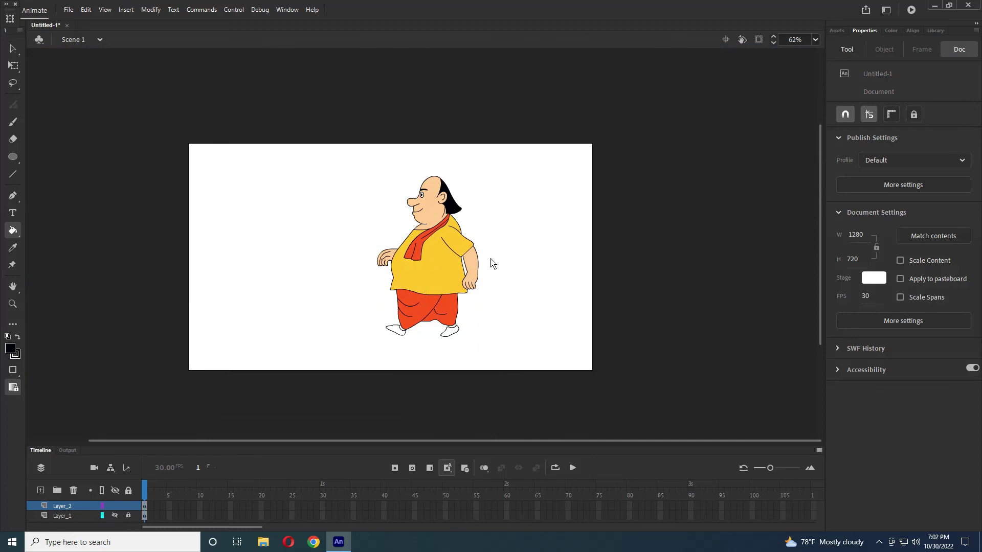
{"action": "left_click", "coordinate": [114, 515]}
Step: Fill both shoes with black and both ankles with the skin tone sampled from the hand
{"action": "scroll", "coordinate": [430, 315], "scroll_direction": "up", "scroll_amount": 5}
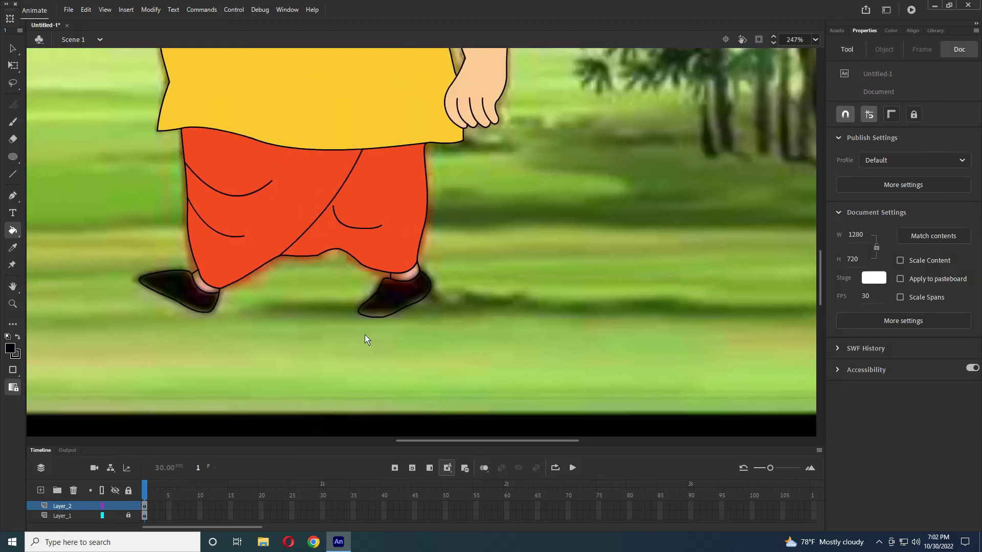
{"action": "left_click", "coordinate": [189, 301]}
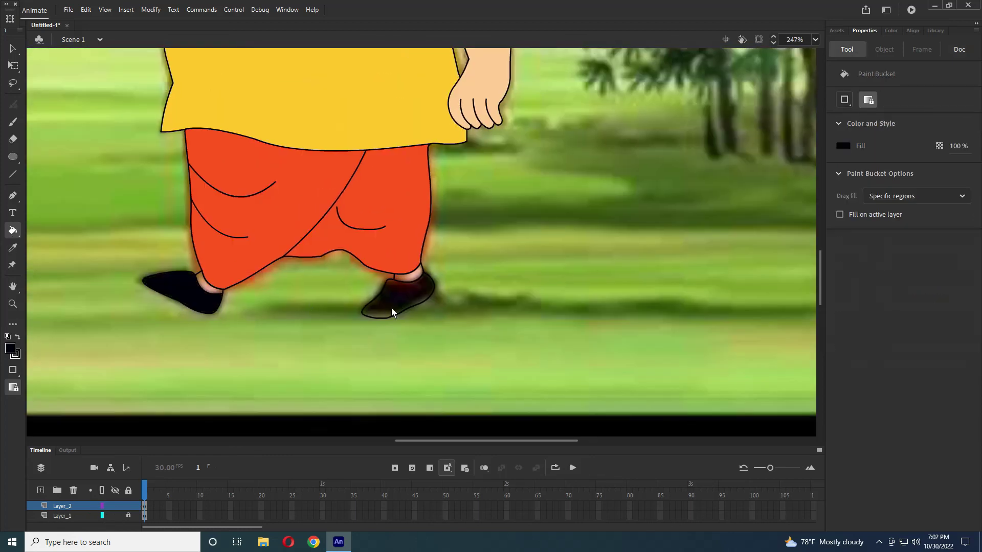
{"action": "left_click", "coordinate": [392, 310]}
{"action": "left_click", "coordinate": [13, 248]}
{"action": "left_click", "coordinate": [482, 86]}
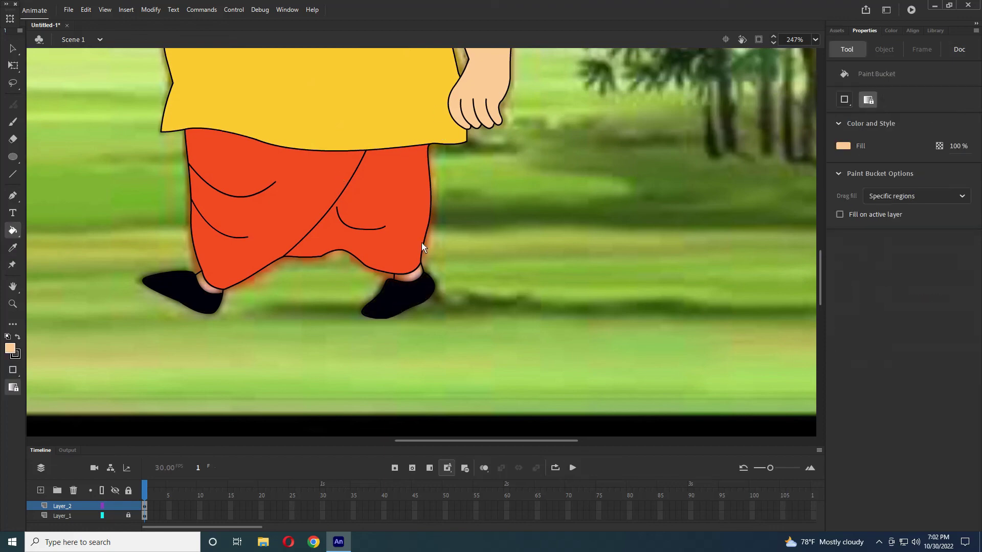
{"action": "left_click", "coordinate": [208, 285]}
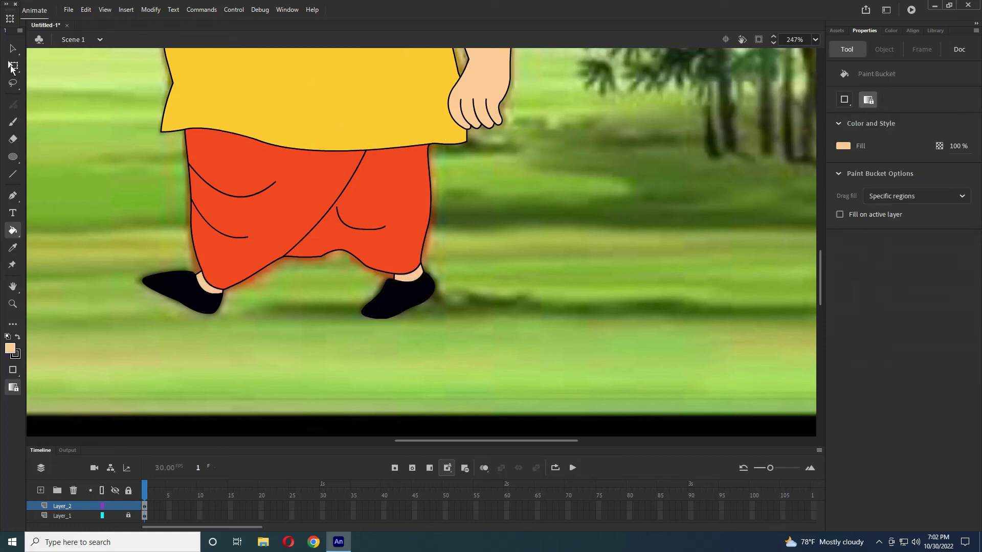
Step: Enlarge the timeline area and hide Layer_1 with the reference picture so only the coloured character shows
{"action": "left_click", "coordinate": [12, 48]}
{"action": "scroll", "coordinate": [397, 218], "scroll_direction": "down", "scroll_amount": 5}
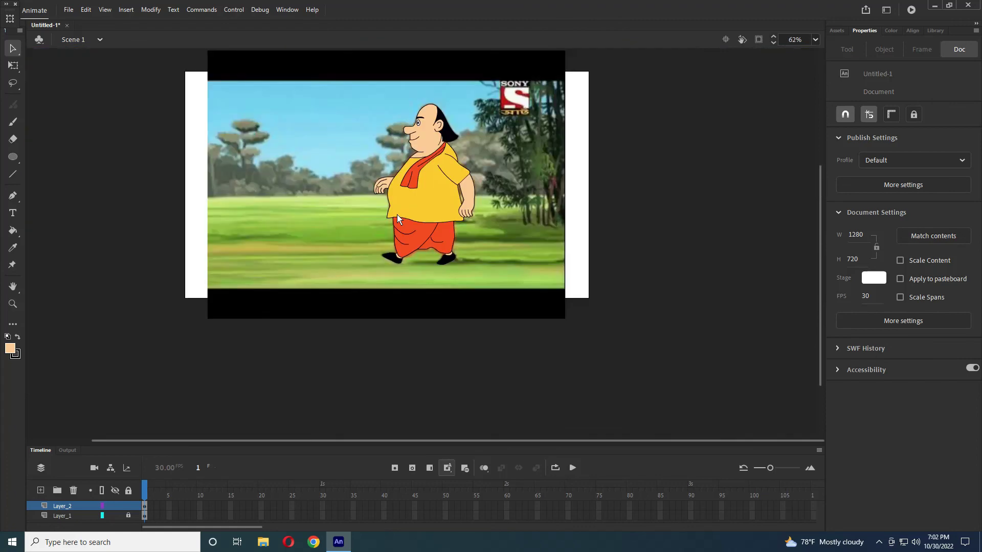
{"action": "scroll", "coordinate": [431, 253], "scroll_direction": "up", "scroll_amount": 2}
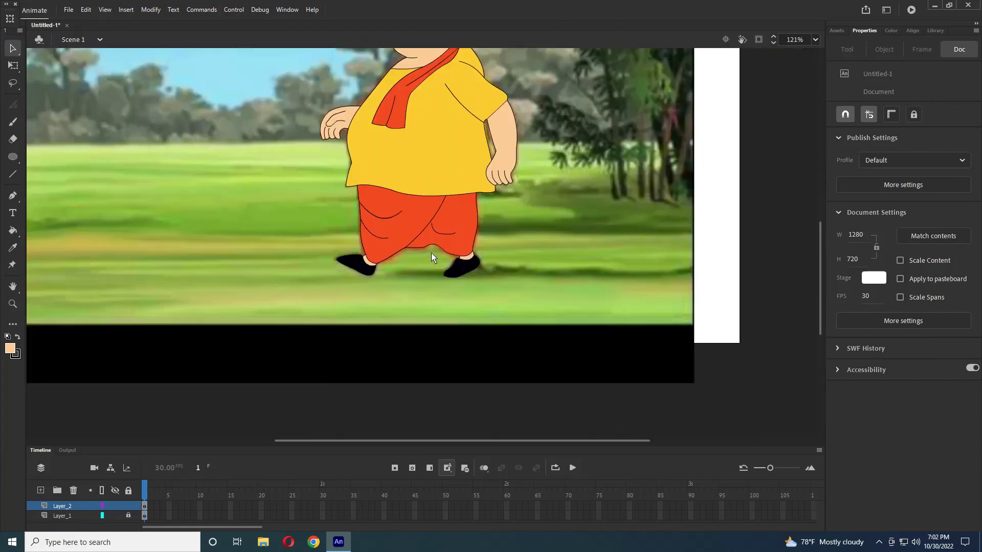
{"action": "scroll", "coordinate": [431, 252], "scroll_direction": "down", "scroll_amount": 2}
{"action": "scroll", "coordinate": [453, 224], "scroll_direction": "down", "scroll_amount": 1}
{"action": "scroll", "coordinate": [454, 225], "scroll_direction": "up", "scroll_amount": 5}
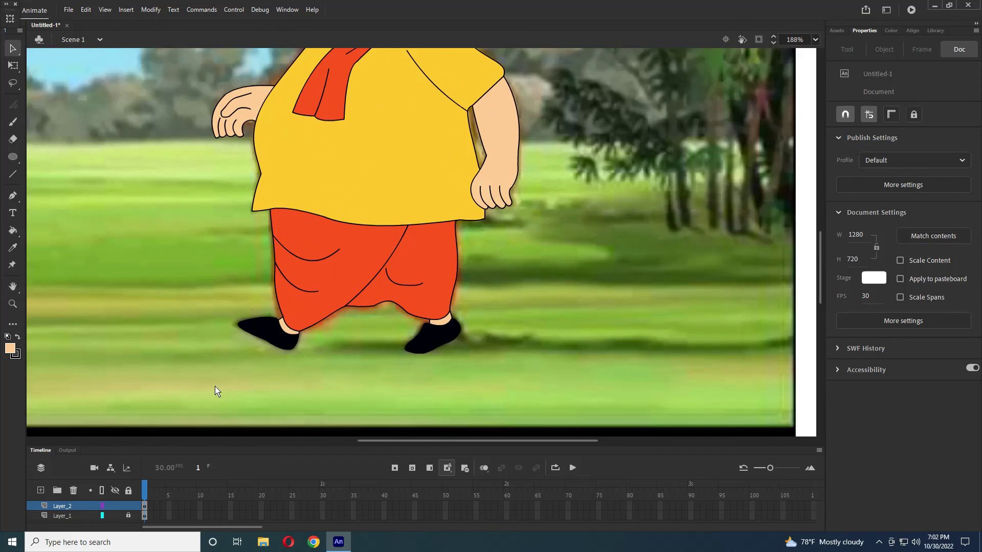
{"action": "left_click_drag", "start_coordinate": [230, 449], "coordinate": [234, 424]}
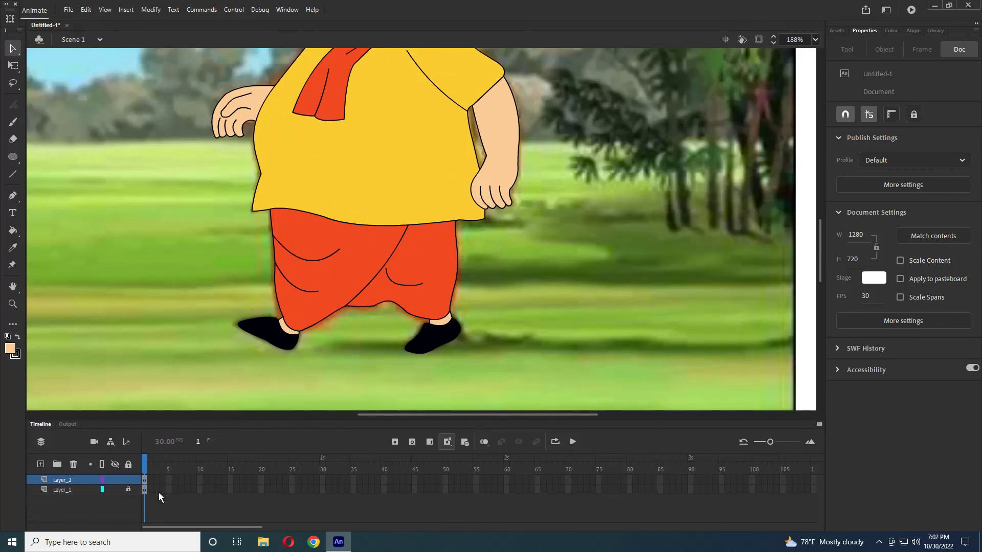
{"action": "left_click", "coordinate": [114, 490]}
{"action": "scroll", "coordinate": [403, 253], "scroll_direction": "down", "scroll_amount": 6}
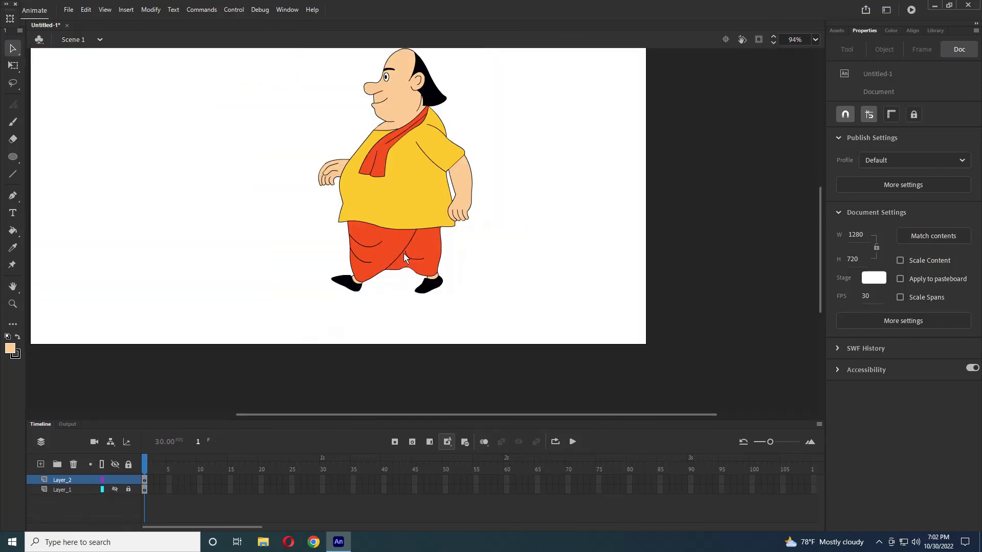
Step: Select all of the character's artwork on Layer_2, move it to about the middle of the stage and deselect it
{"action": "left_click", "coordinate": [146, 480]}
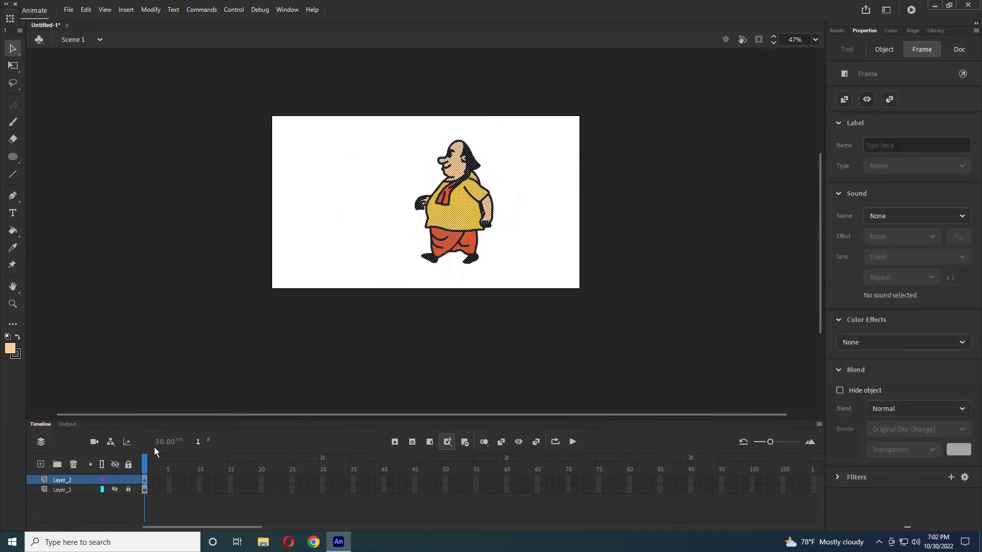
{"action": "left_click_drag", "start_coordinate": [468, 220], "coordinate": [426, 220]}
{"action": "left_click", "coordinate": [471, 262]}
{"action": "left_click", "coordinate": [466, 230], "text": "ctrl"}
{"action": "left_click_drag", "start_coordinate": [373, 237], "coordinate": [465, 277]}
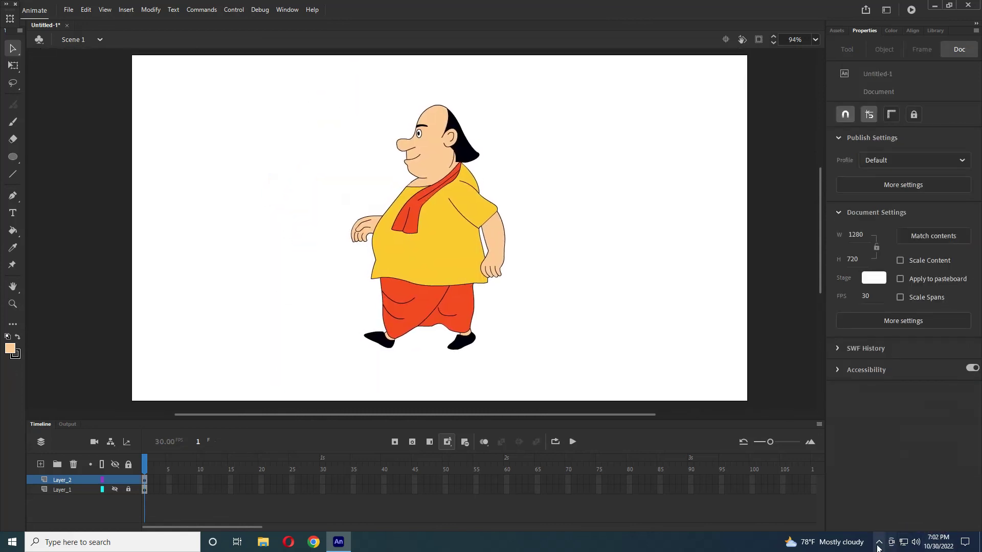